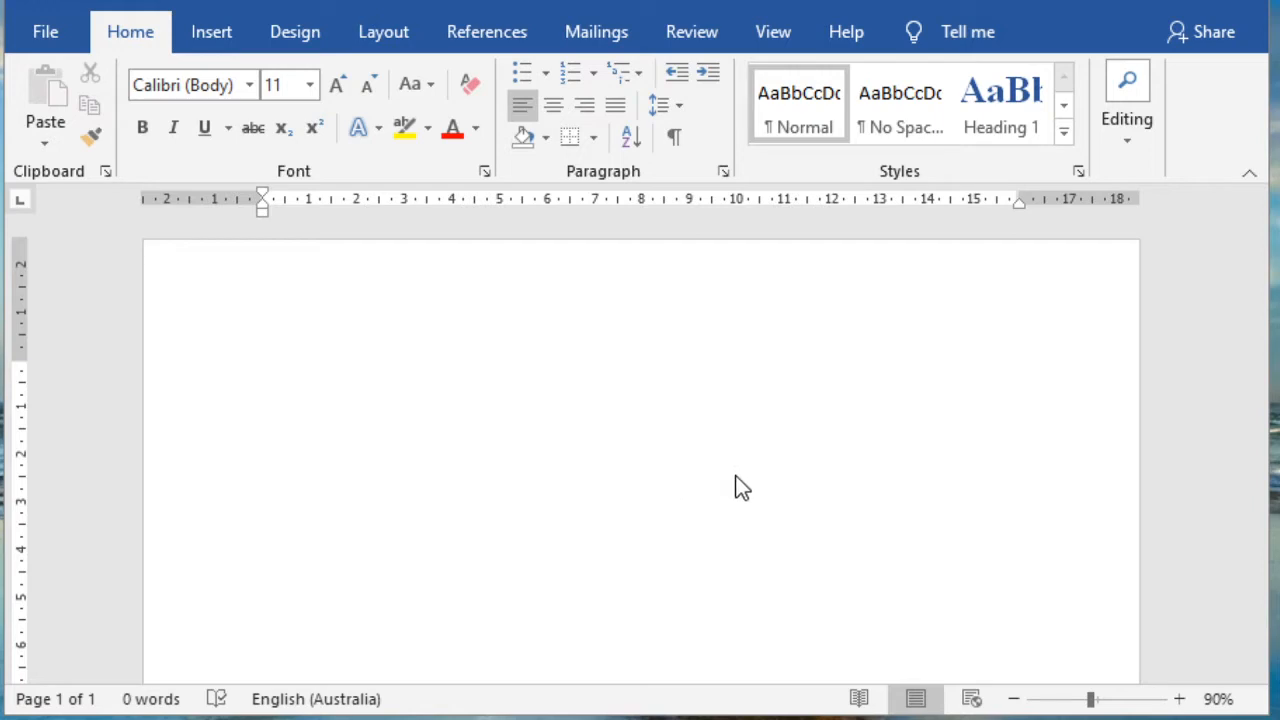
# Enter "Intr" on the first line of the blank document and set its font size to 16.
pyautogui.click(425, 378)
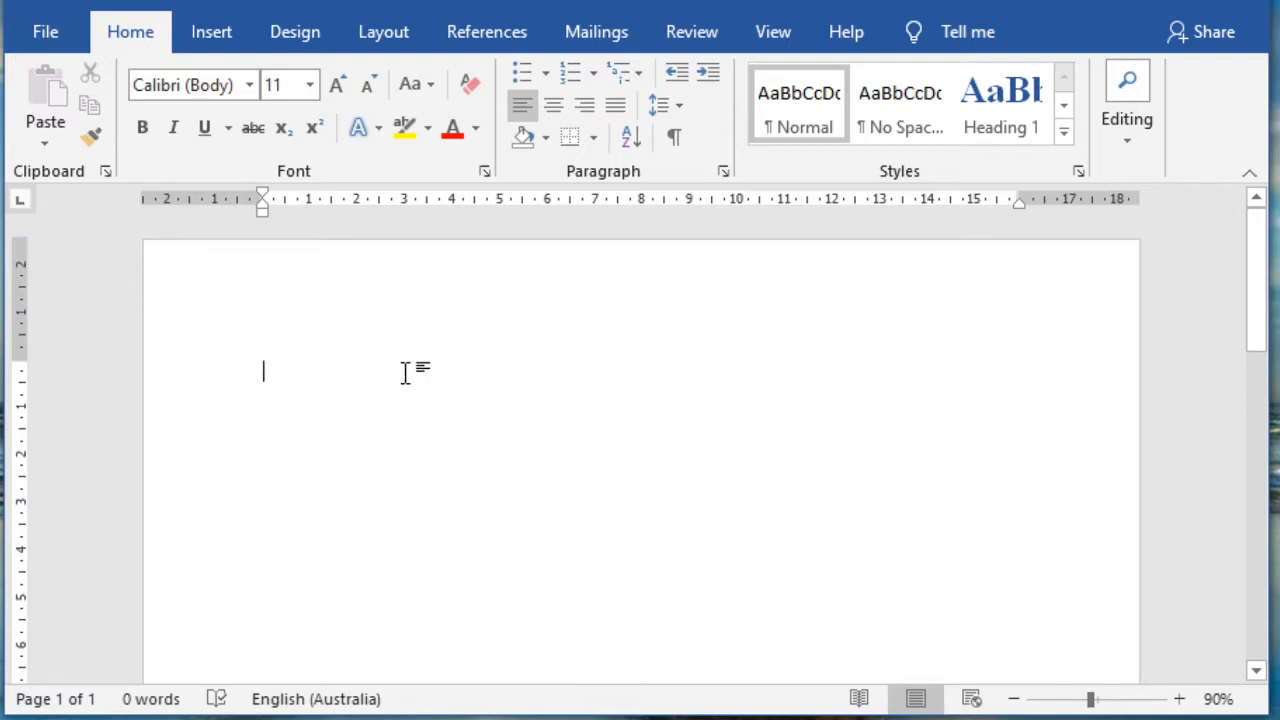
pyautogui.write('Intro')
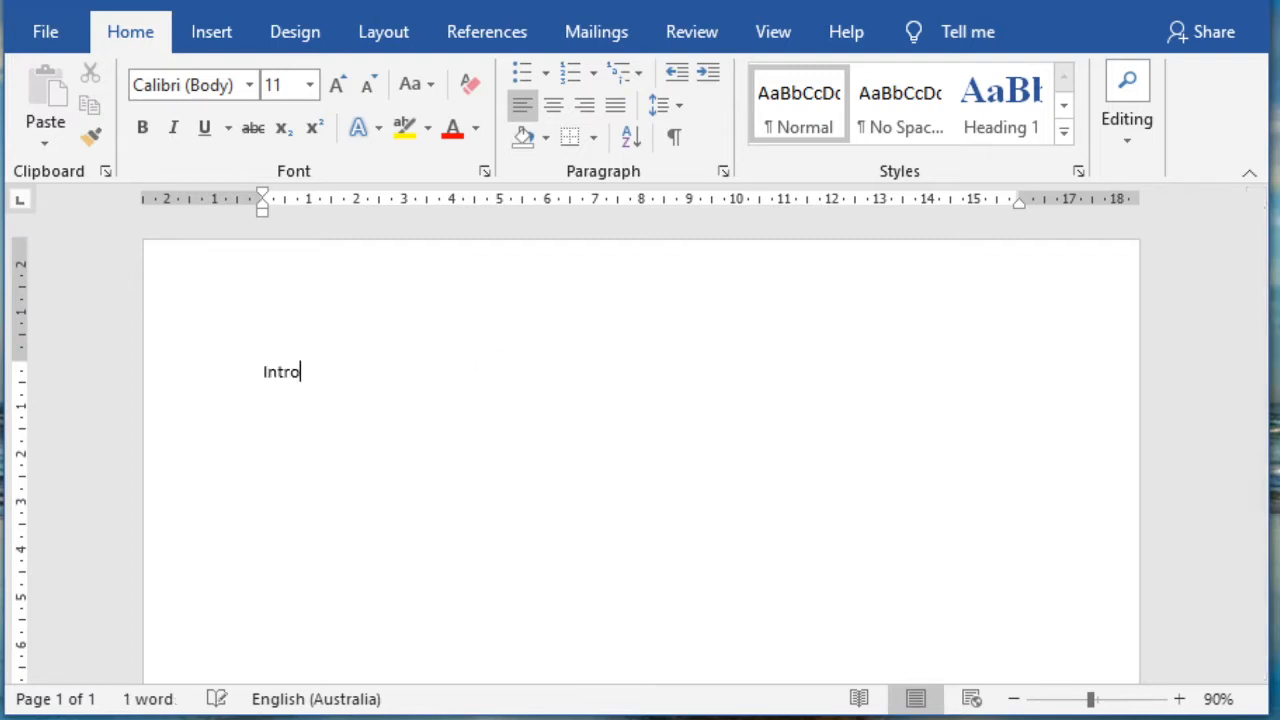
pyautogui.press('BackSpace')
pyautogui.moveTo(406, 371); pyautogui.dragTo(200, 366)
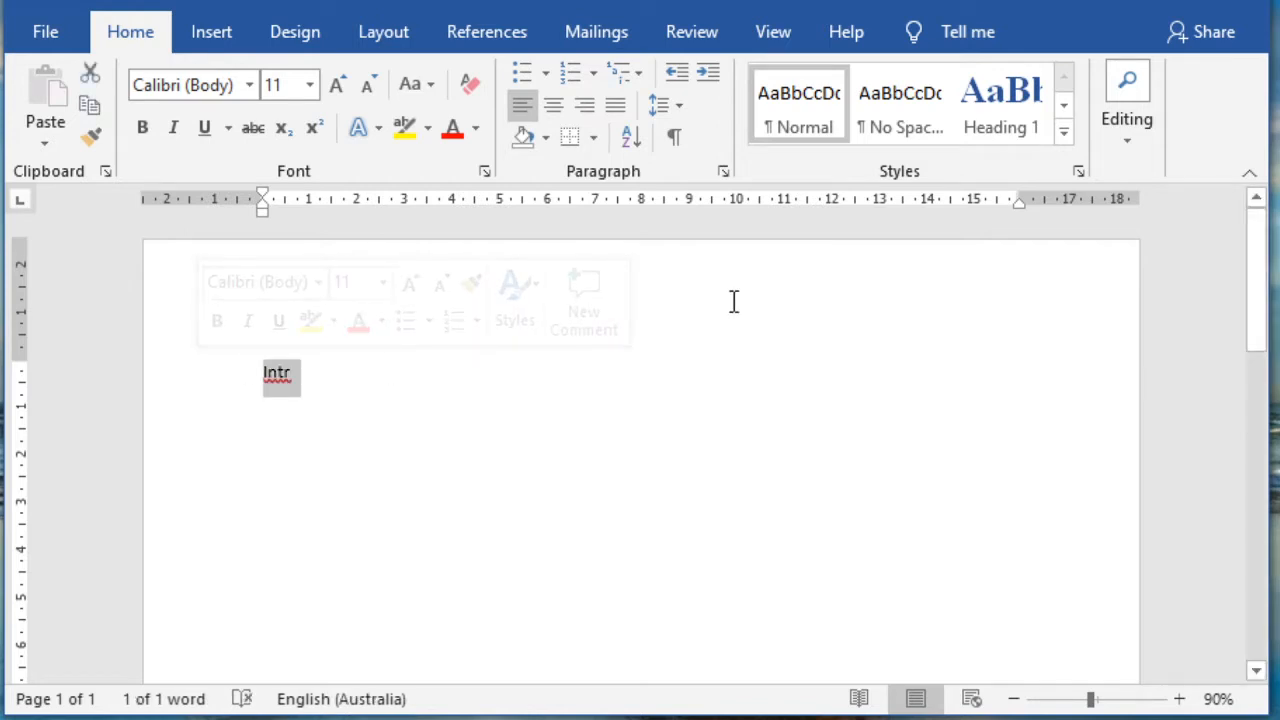
pyautogui.click(309, 85)
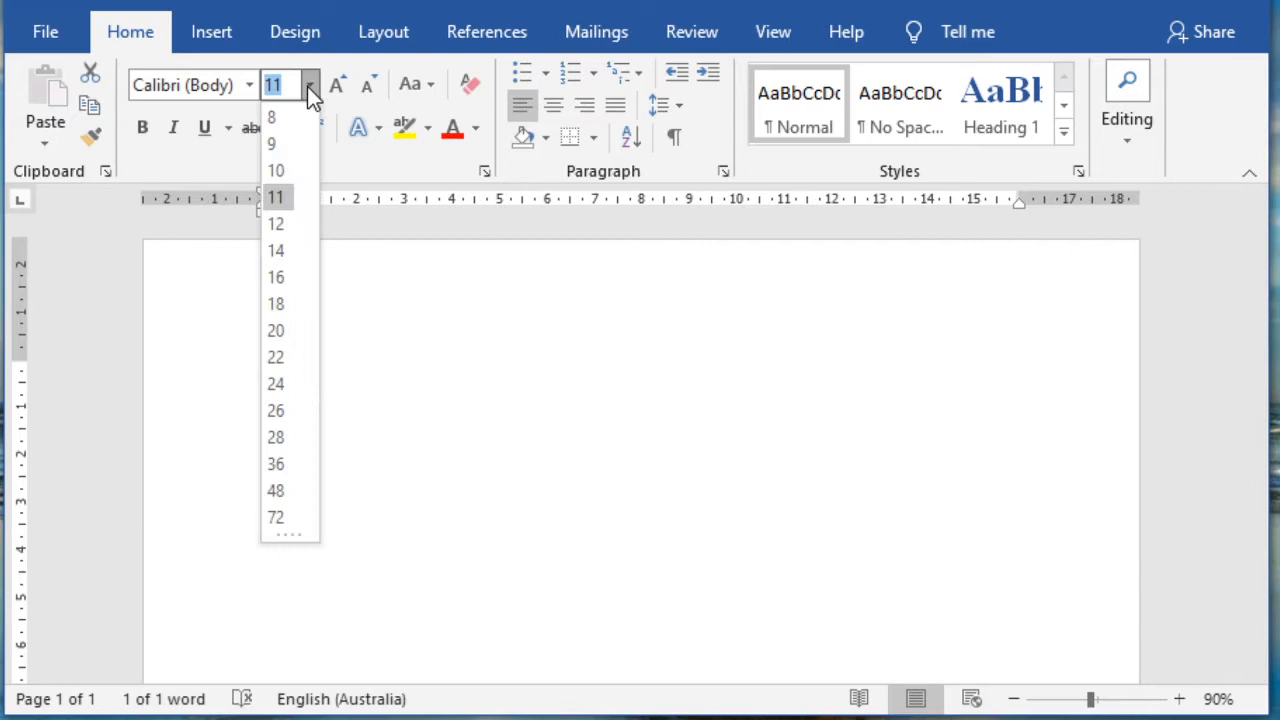
pyautogui.click(285, 289)
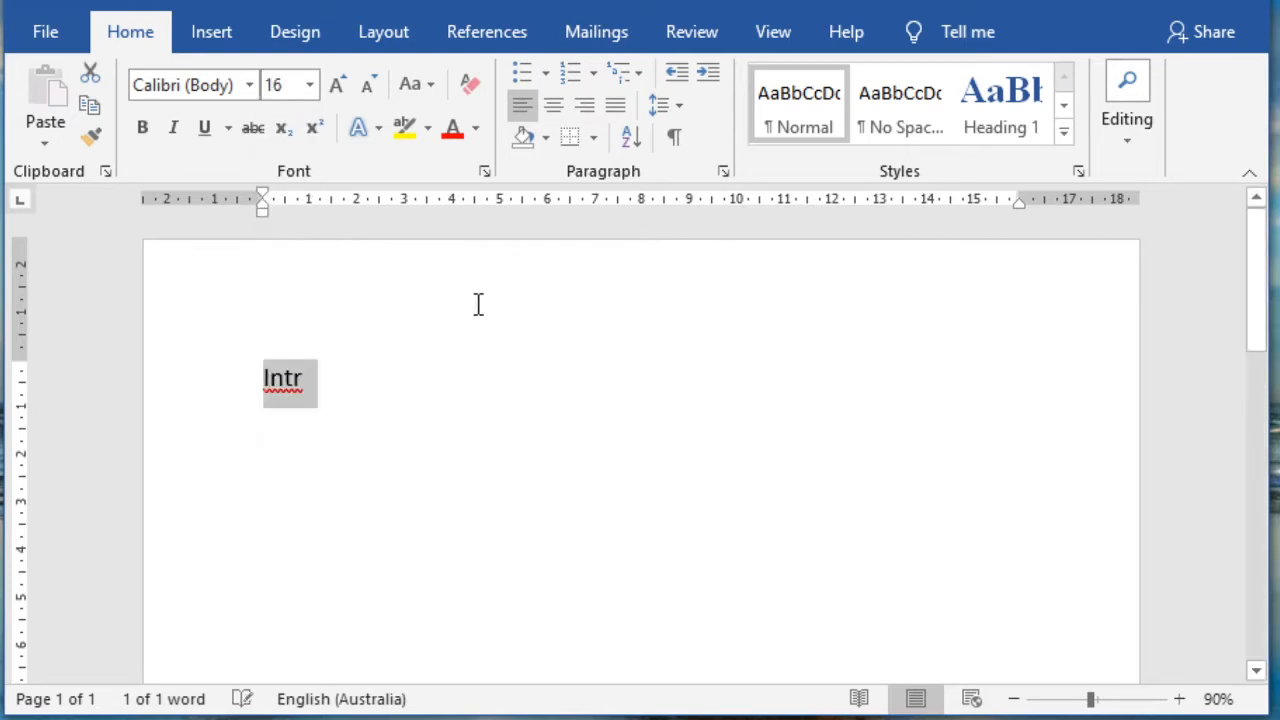
# Replace the selected text with the heading "Introduction to Computer".
pyautogui.write('Introu')
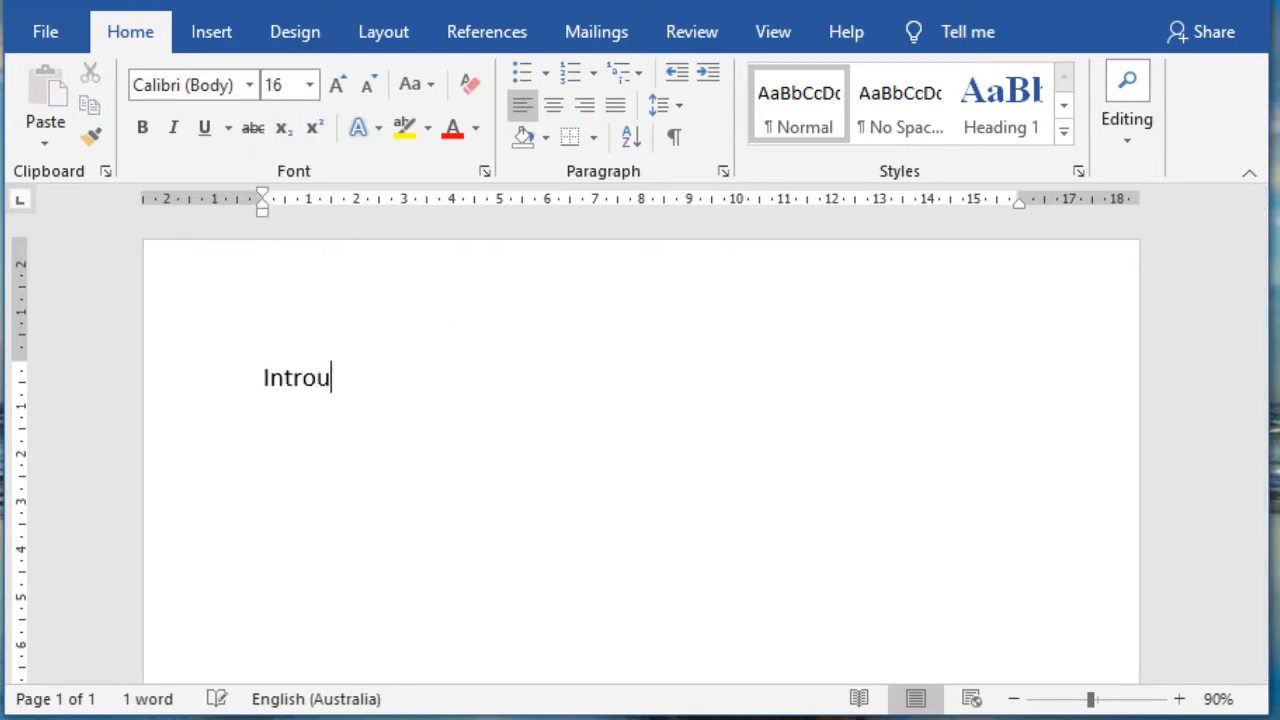
pyautogui.press('BackSpace')
pyautogui.write('duction to ')
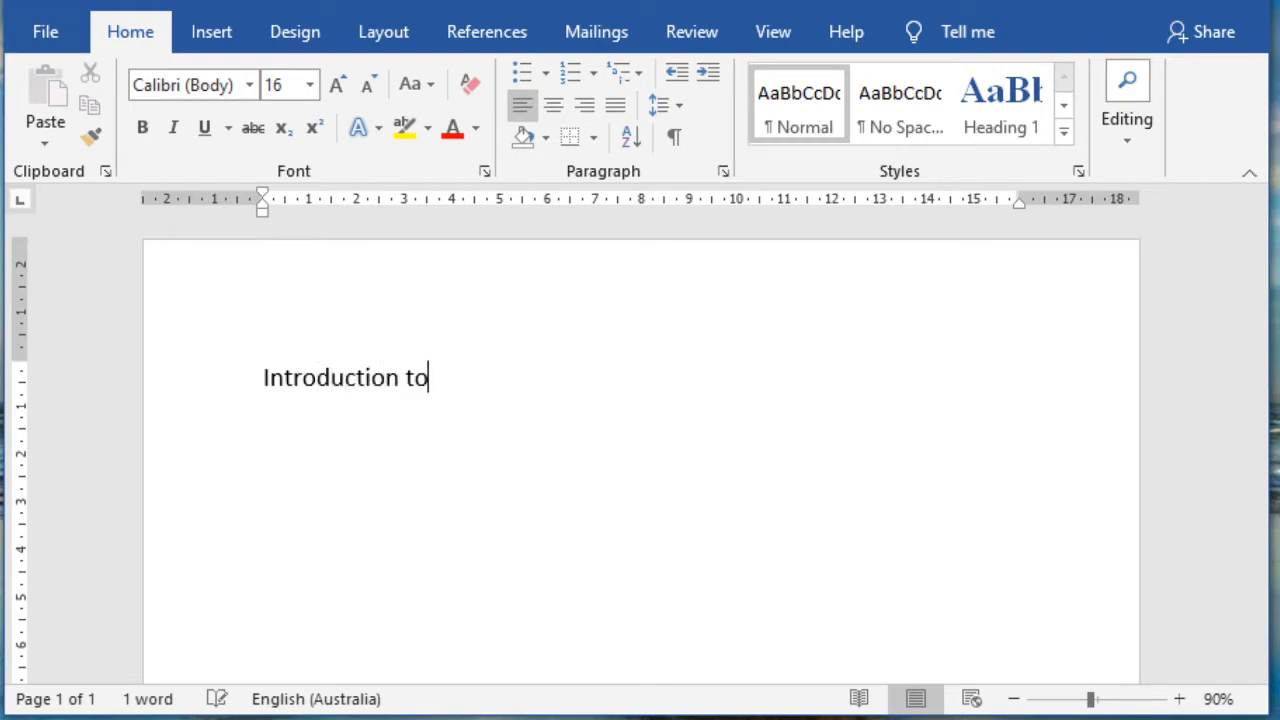
pyautogui.write('Computer')
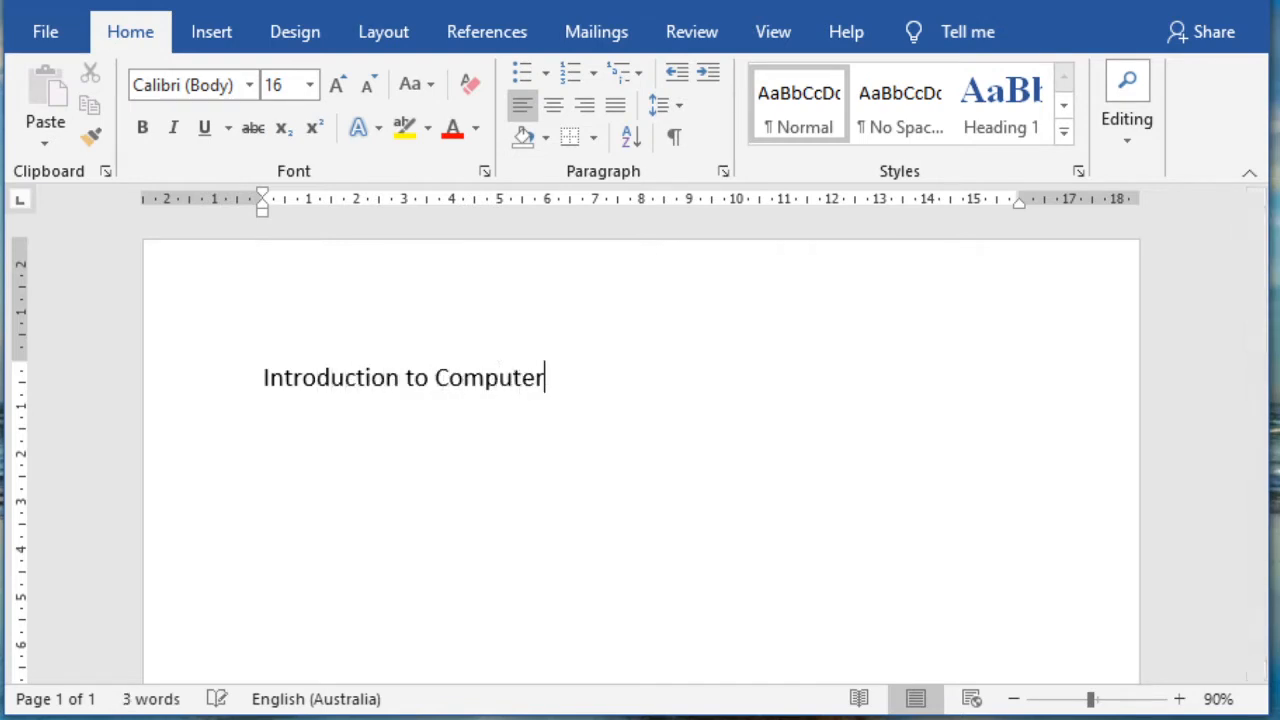
# Generate ten paragraphs of sample text below the heading with =rand(10).
pyautogui.press('Return')
pyautogui.write('=rand(')
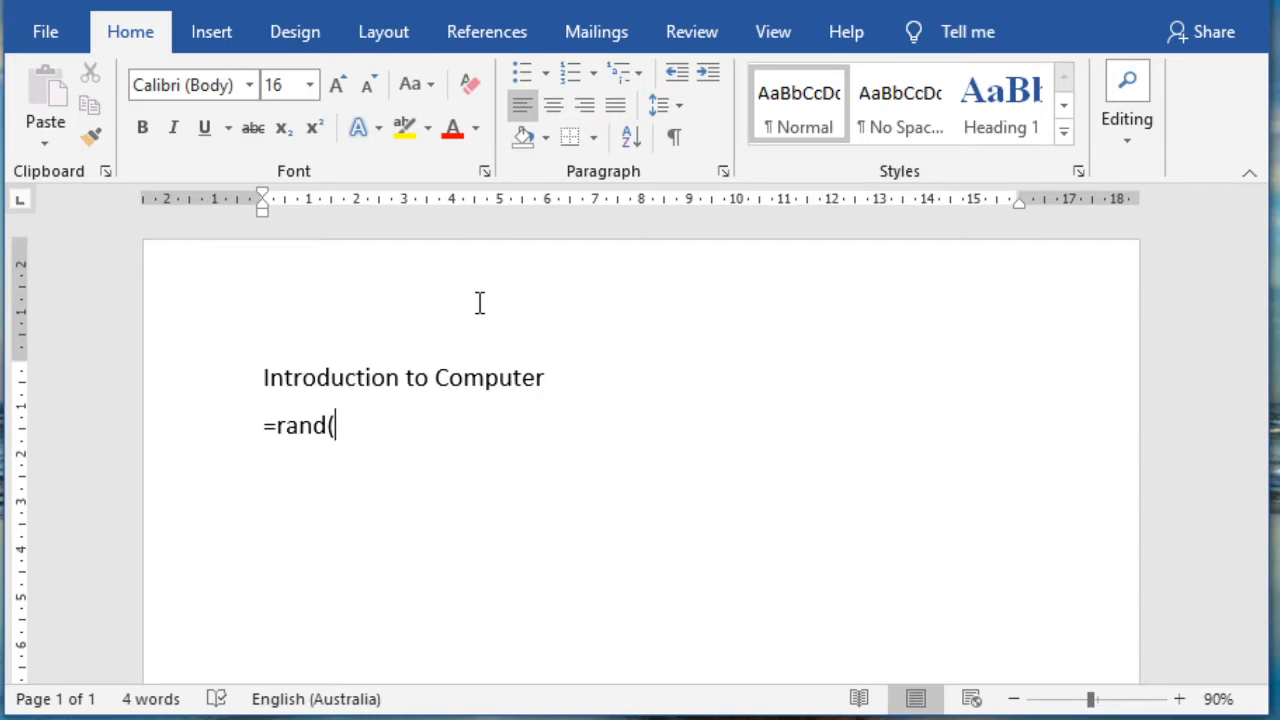
pyautogui.write('10)')
pyautogui.press('Return')
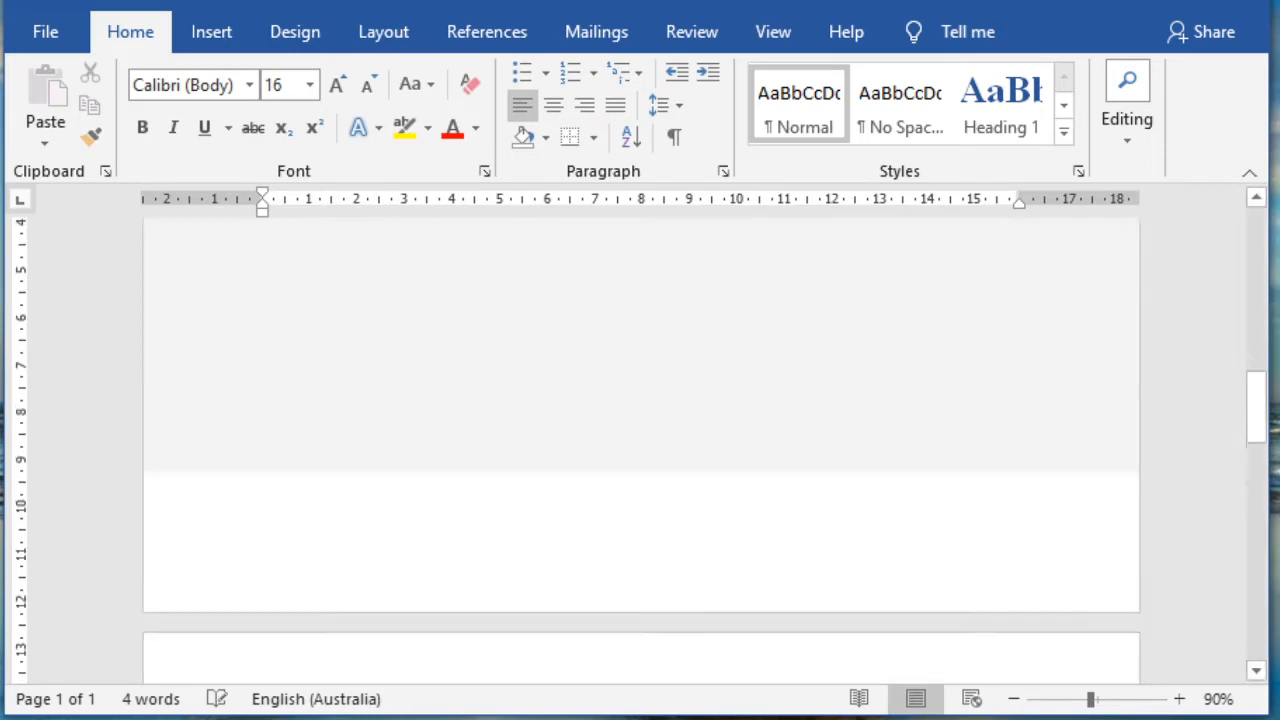
# Add the heading "Parts of Computer" on the empty line at the end of the document.
pyautogui.scroll(5, 411, 463)
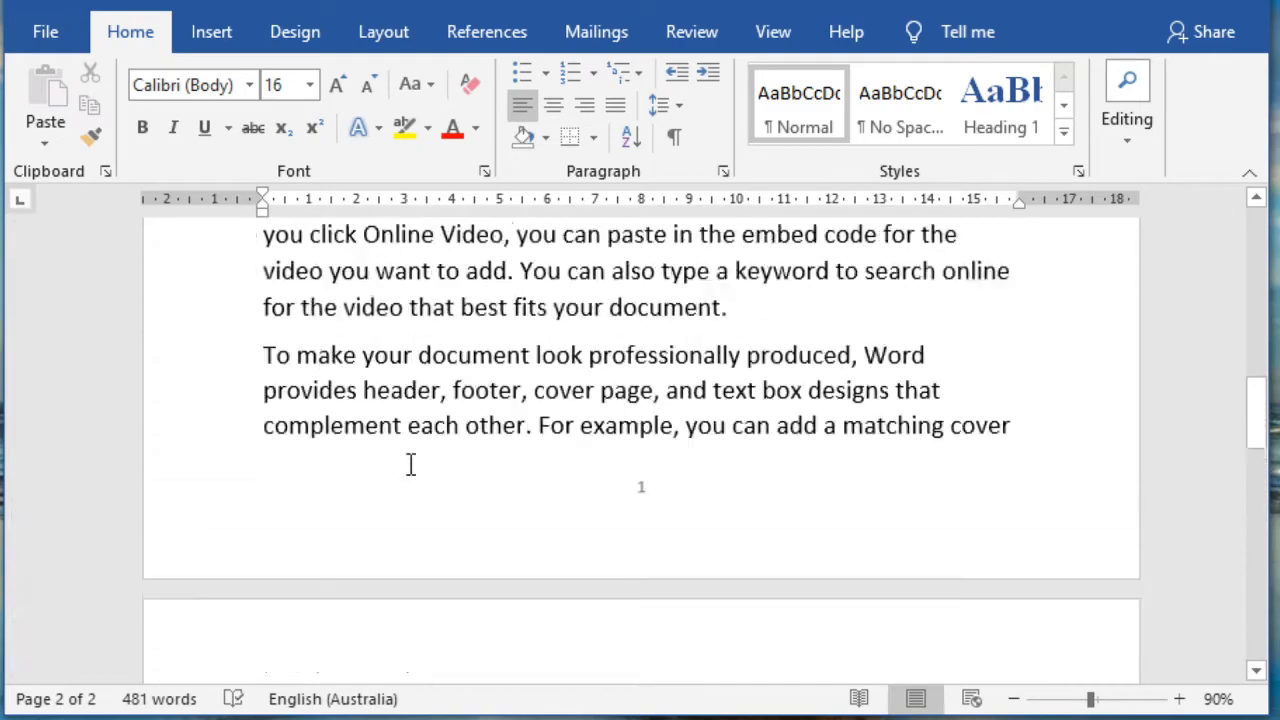
pyautogui.scroll(5, 411, 463)
pyautogui.moveTo(591, 383); pyautogui.dragTo(211, 392)
pyautogui.scroll(-5, 429, 446)
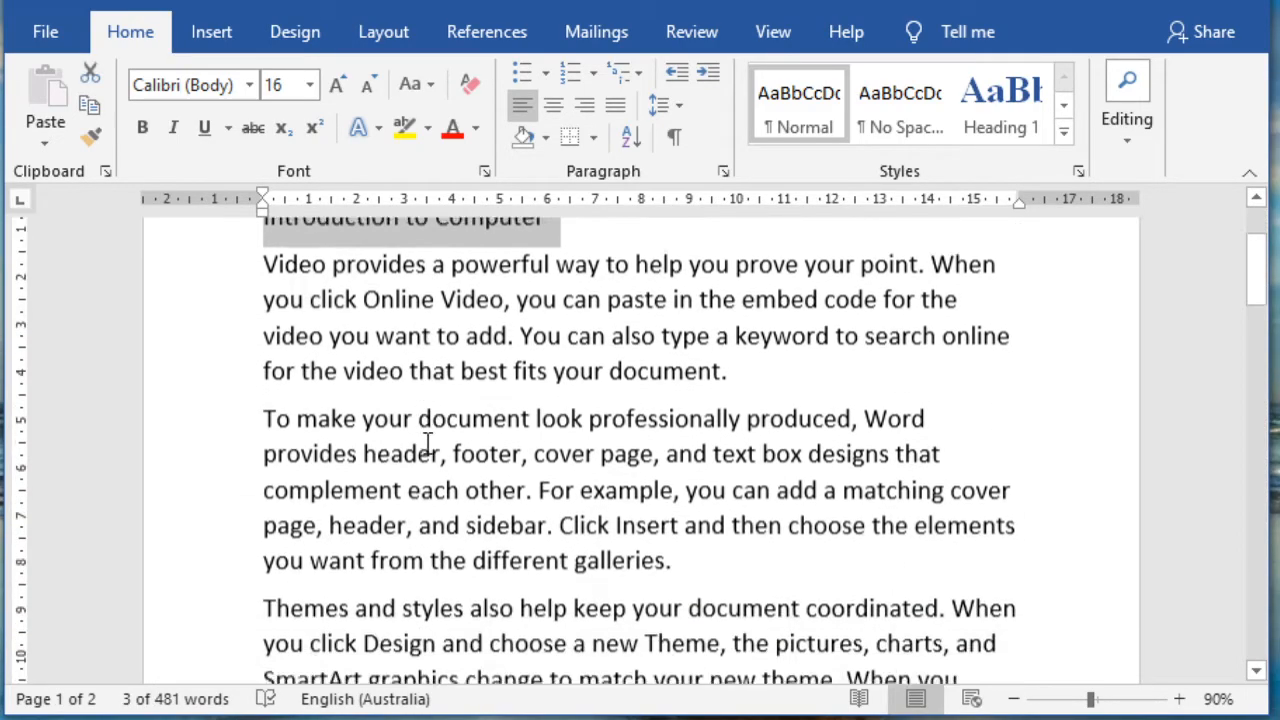
pyautogui.scroll(-15, 420, 440)
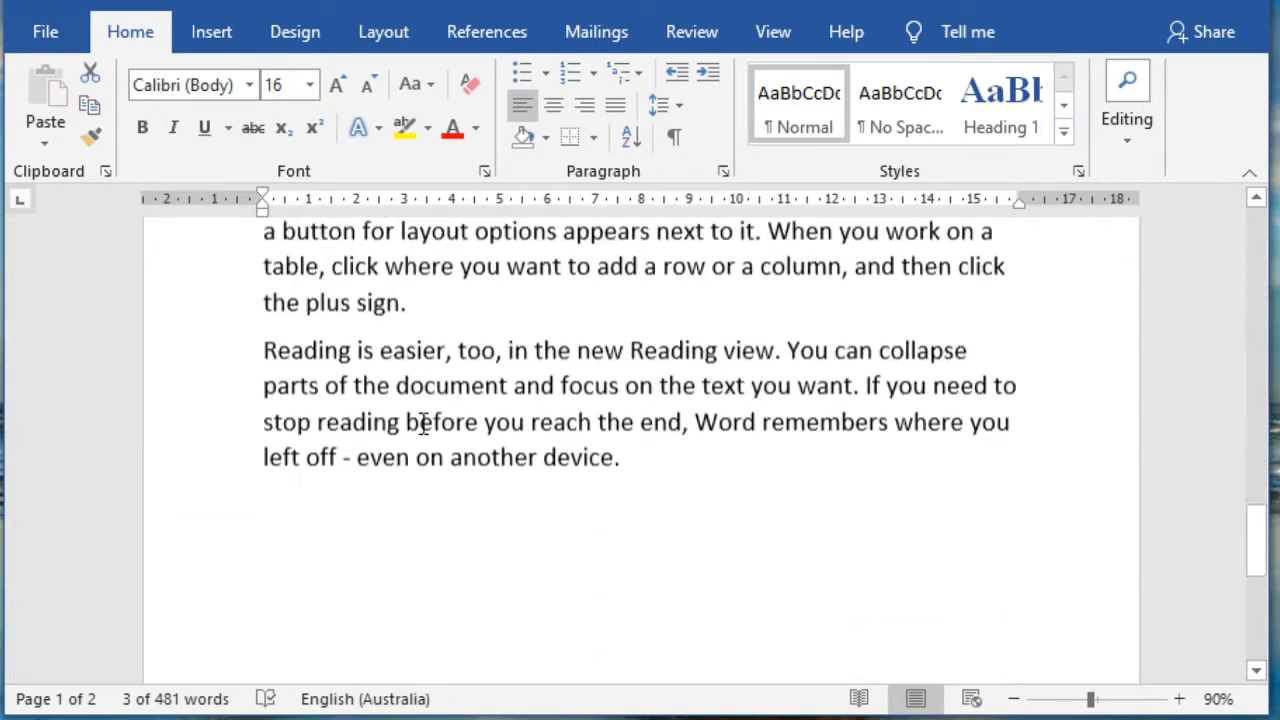
pyautogui.click(592, 381)
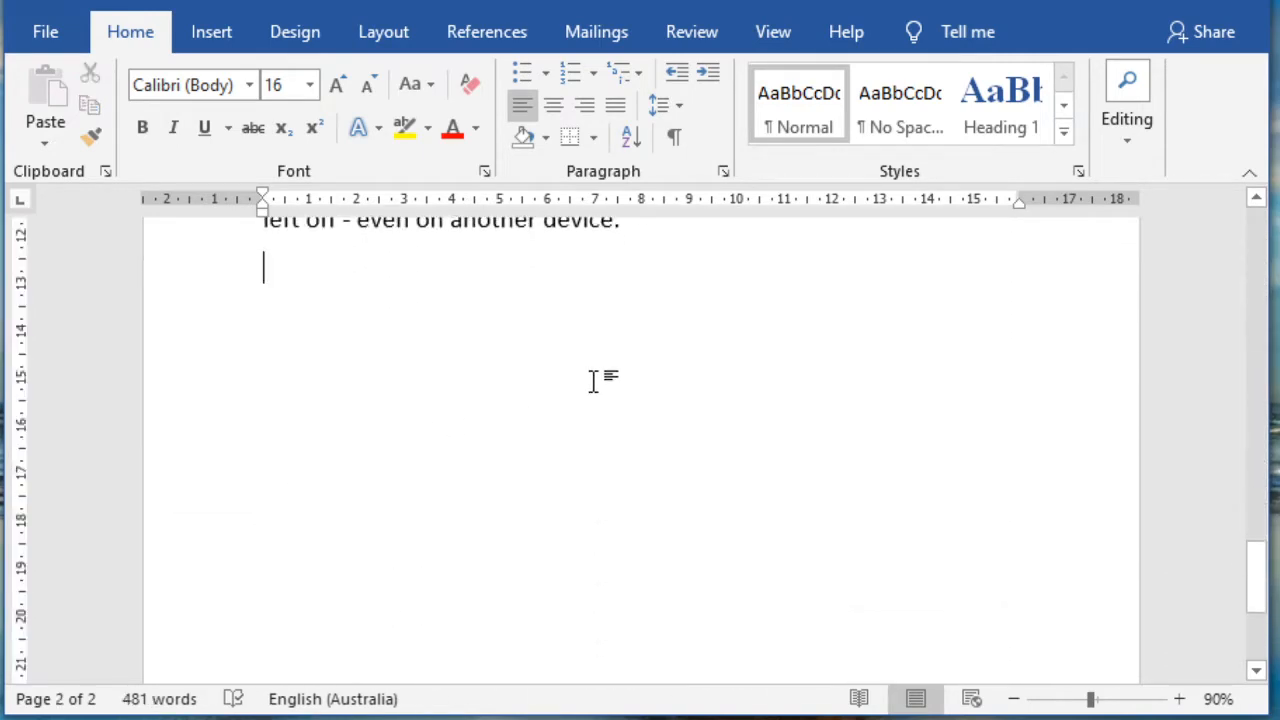
pyautogui.write('Pa')
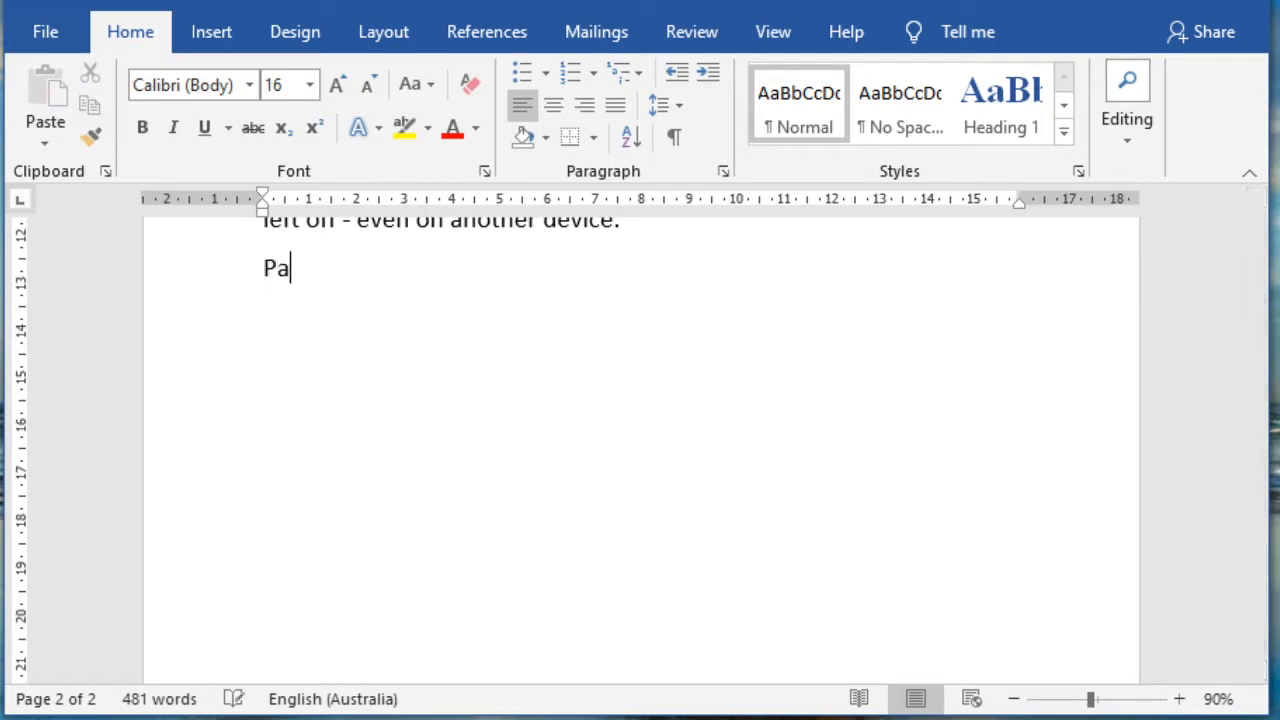
pyautogui.write('rts of Computer')
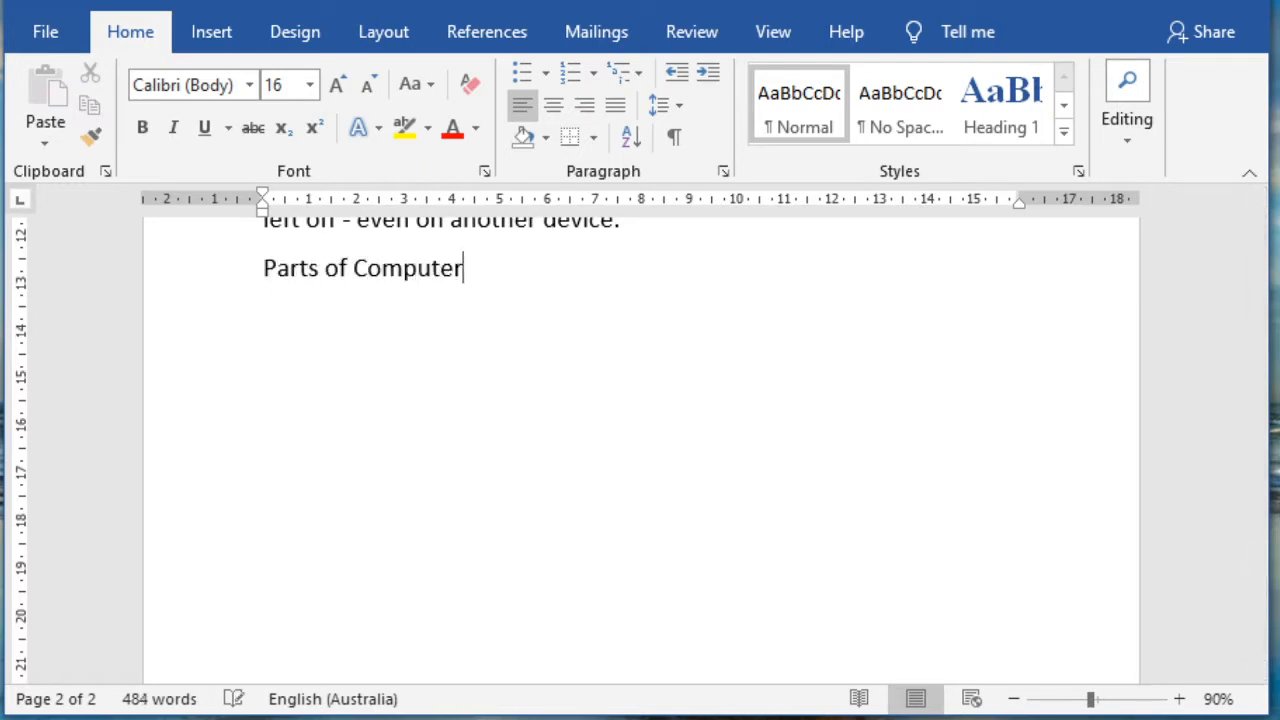
# Generate nine paragraphs of sample text below "Parts of Computer" with =rand(9).
pyautogui.press('Return')
pyautogui.write('=rand()')
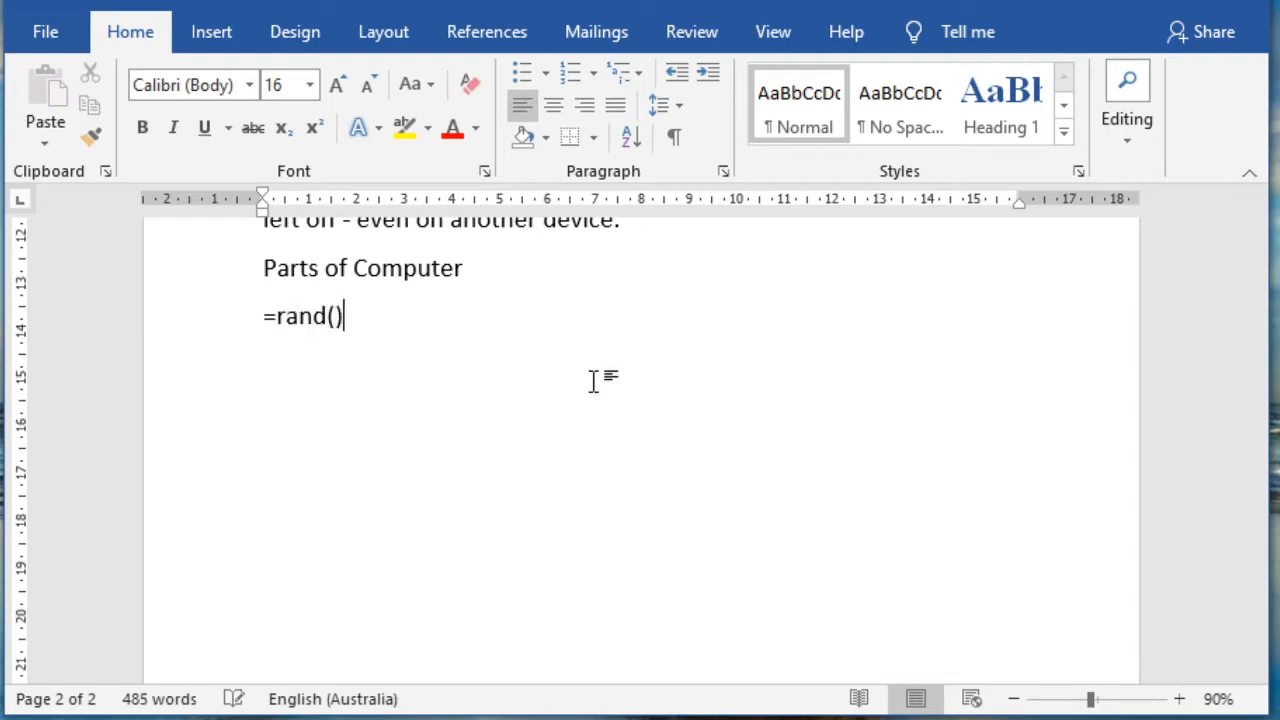
pyautogui.press('BackSpace')
pyautogui.write('9)')
pyautogui.press('Return')
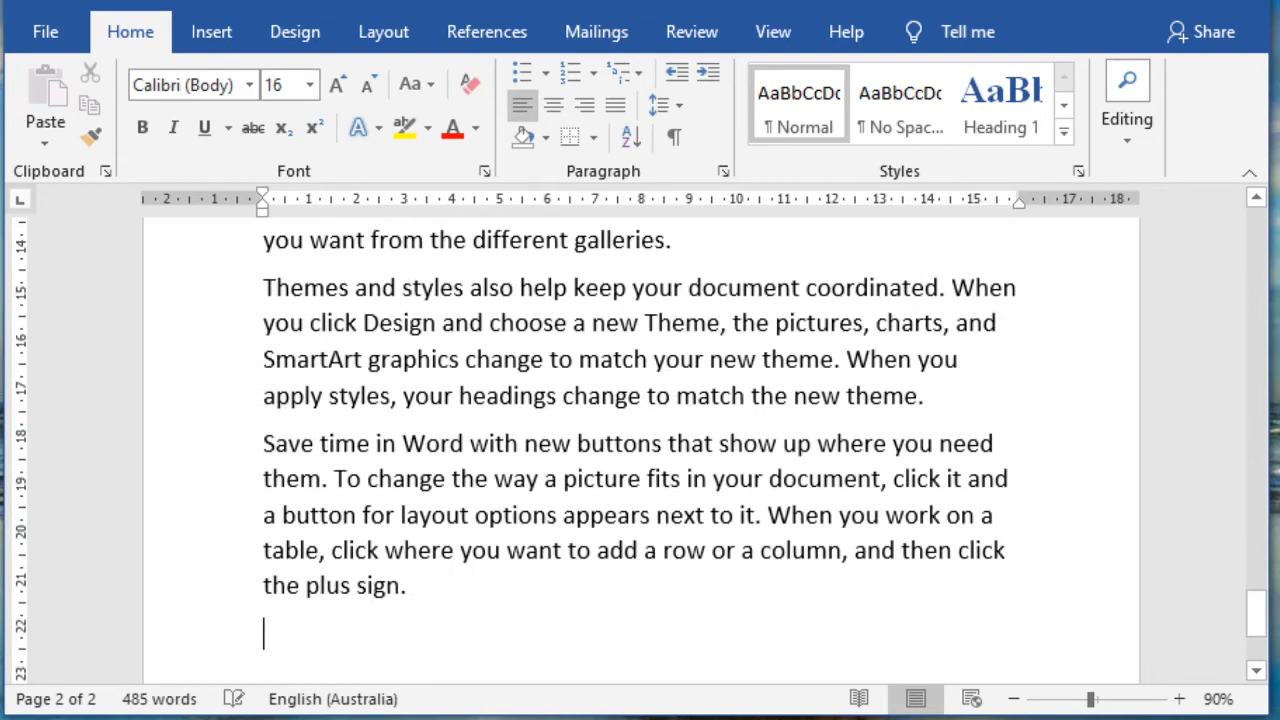
# Insert the heading "Keyboard" on its own line above the "Themes and styles" paragraph at the end of page 2.
pyautogui.scroll(5, 405, 374)
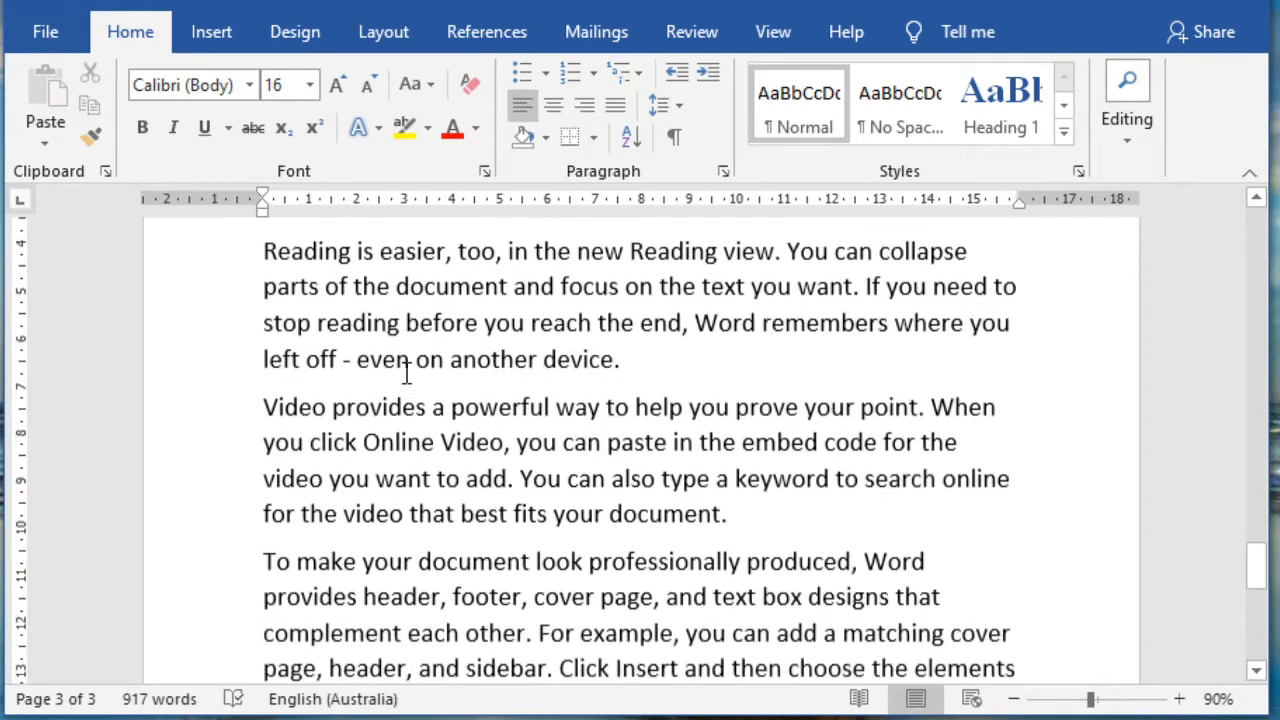
pyautogui.scroll(10, 405, 374)
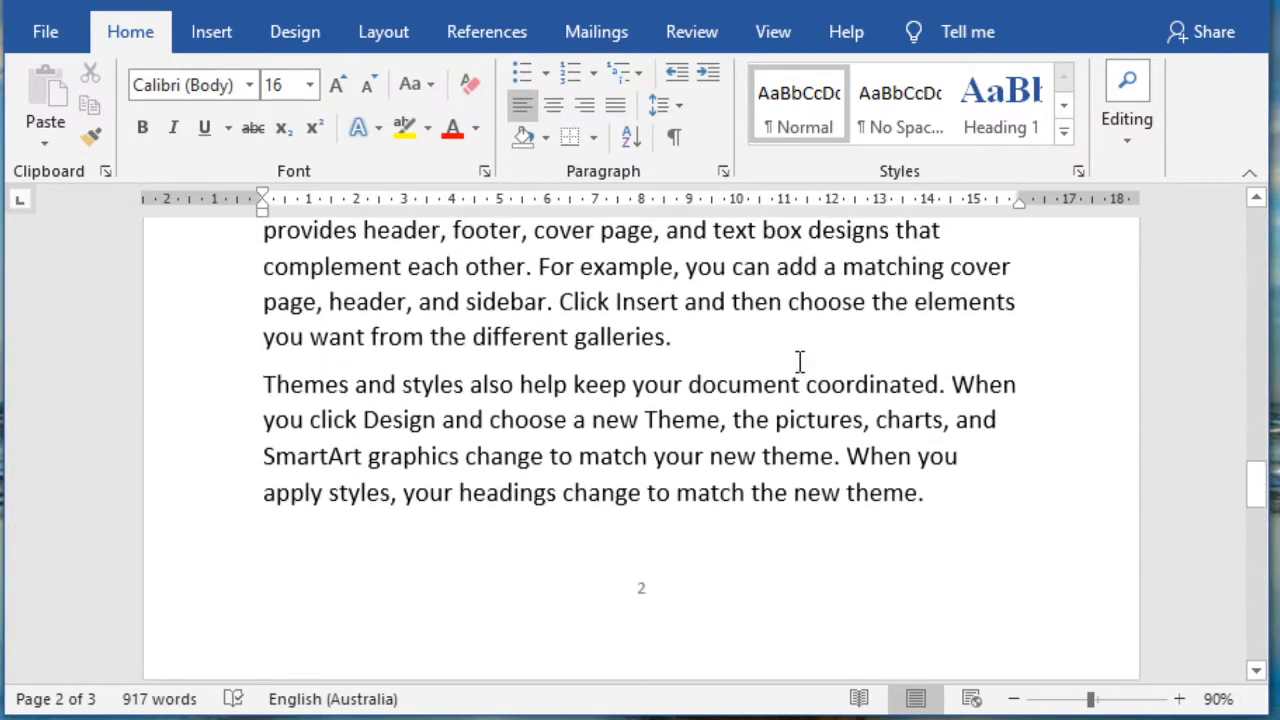
pyautogui.click(800, 344)
pyautogui.press('Return')
pyautogui.write('K')
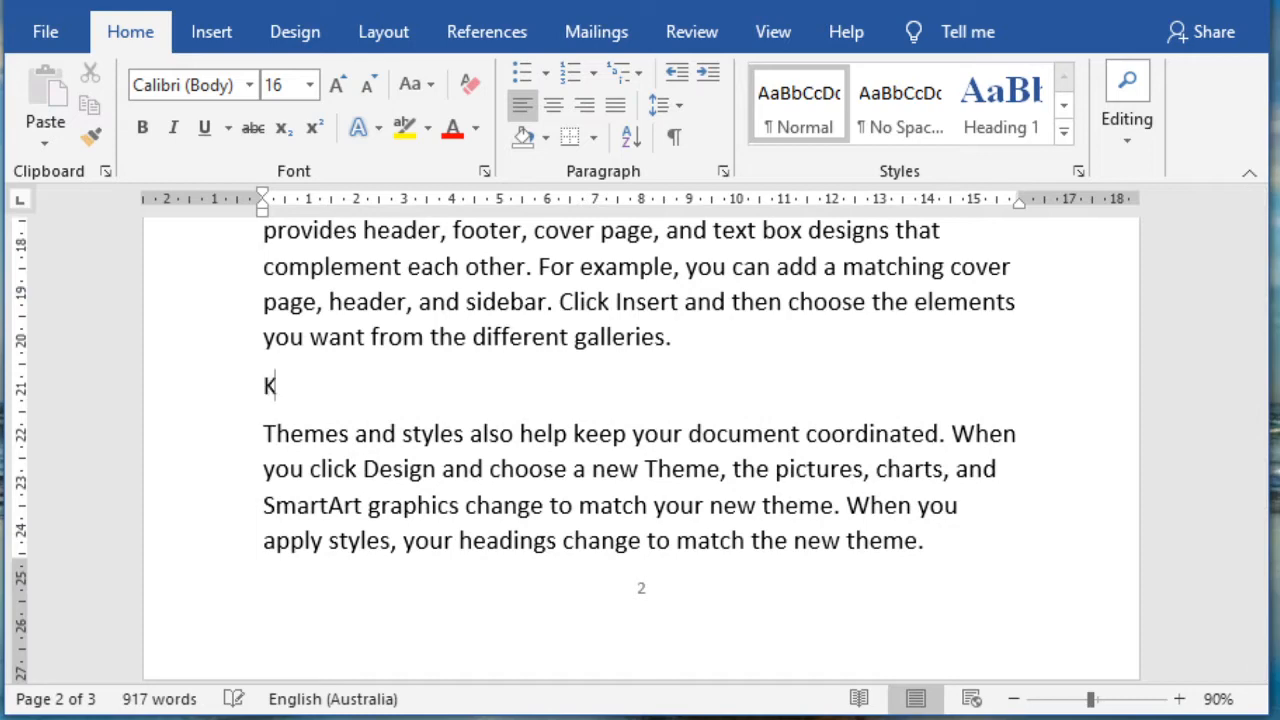
pyautogui.write('eyboard')
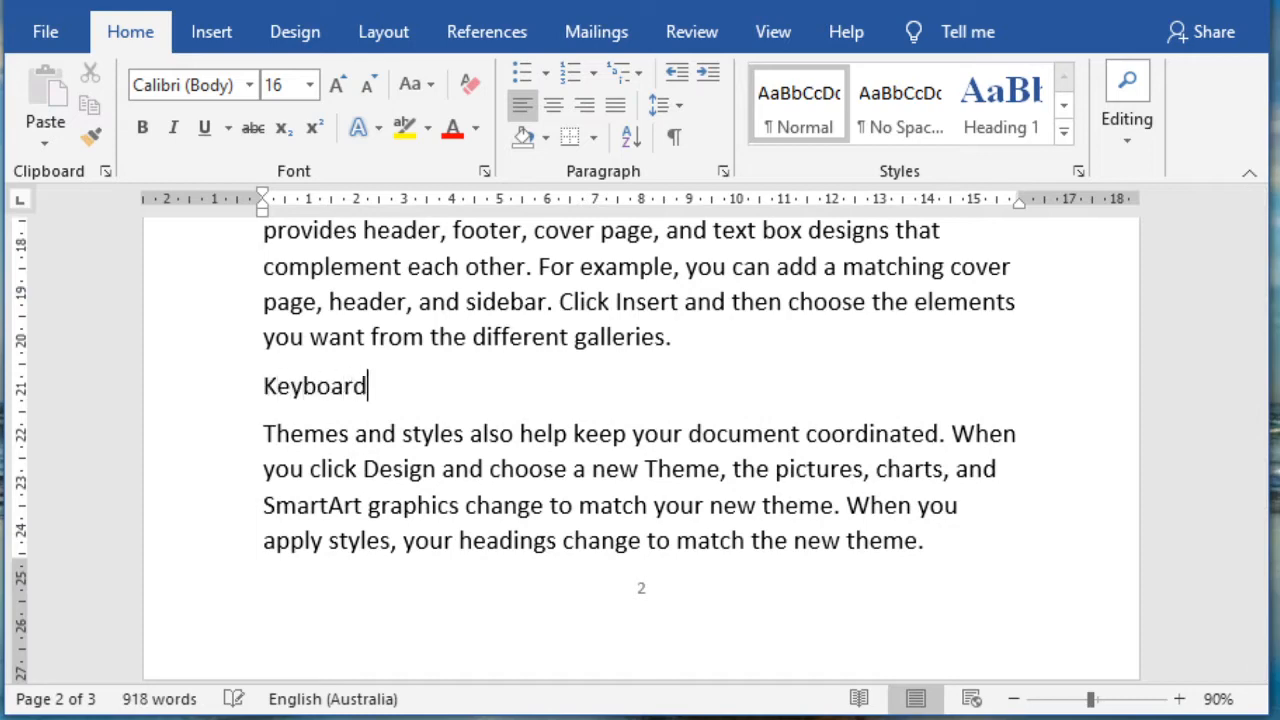
# Insert the heading "Mouse" on its own line after the "Video provides" paragraph on page 3.
pyautogui.scroll(-9, 823, 366)
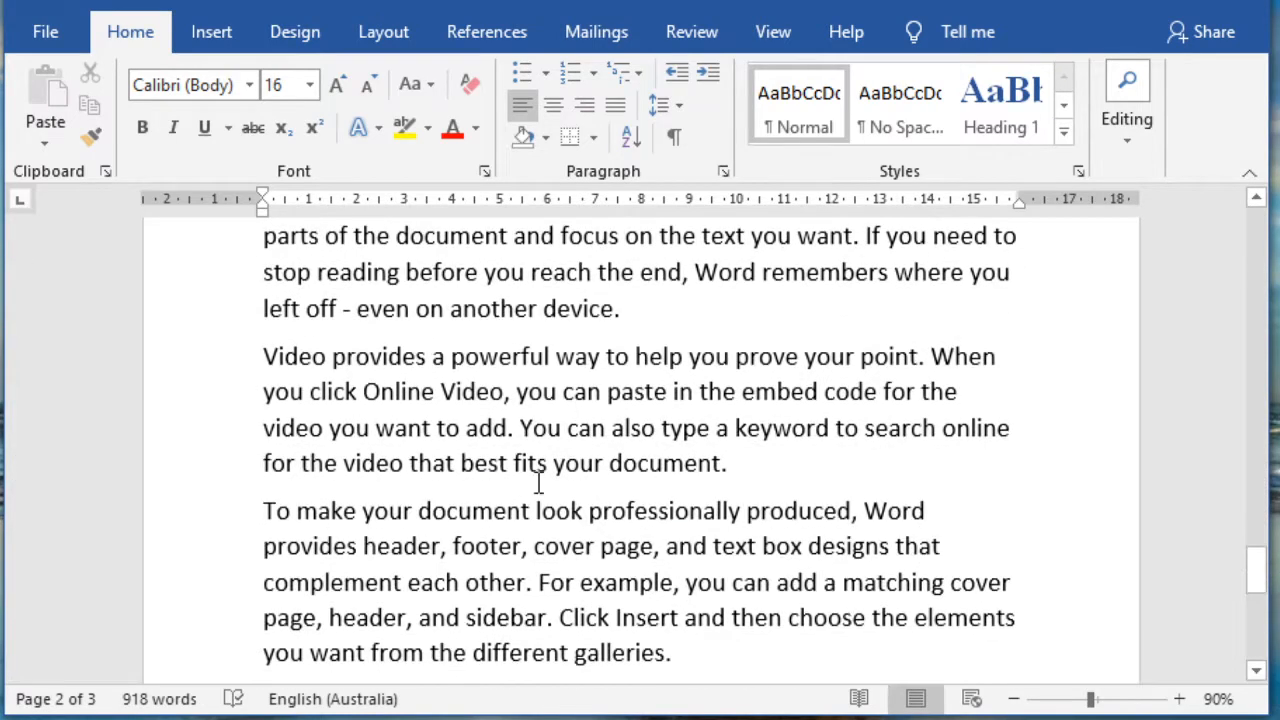
pyautogui.click(817, 472)
pyautogui.press('Return')
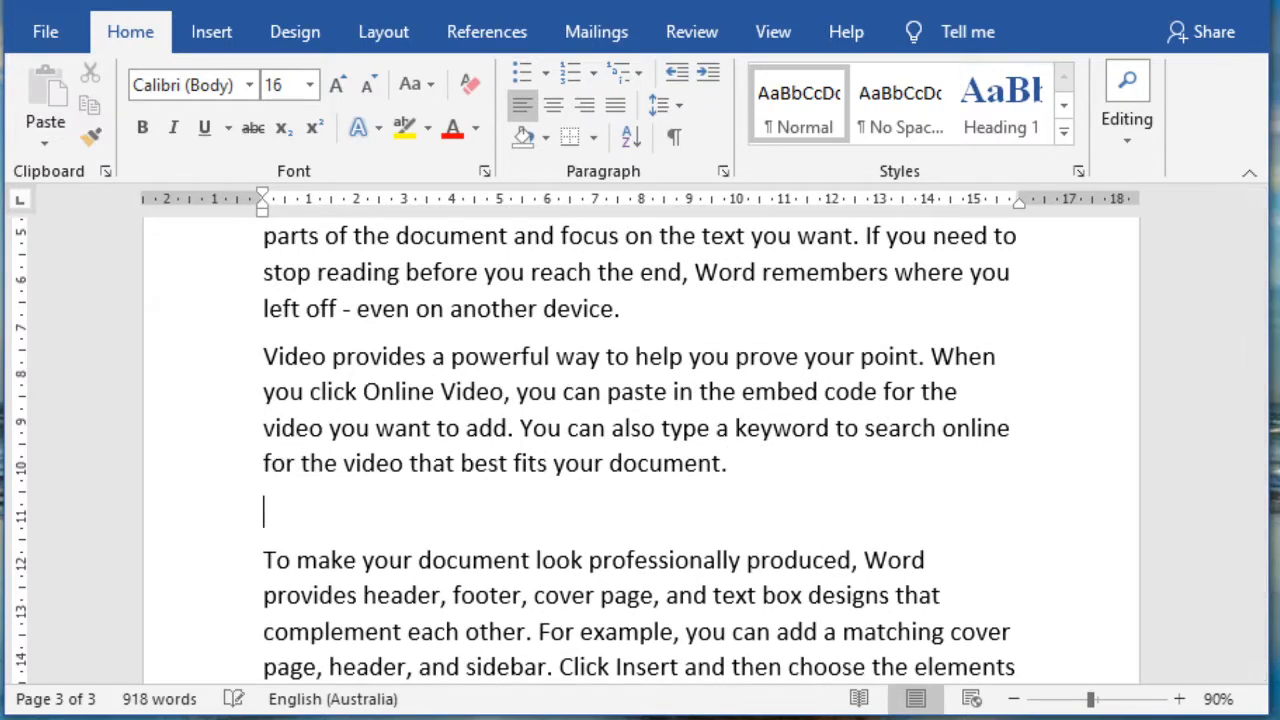
pyautogui.write('Mouse')
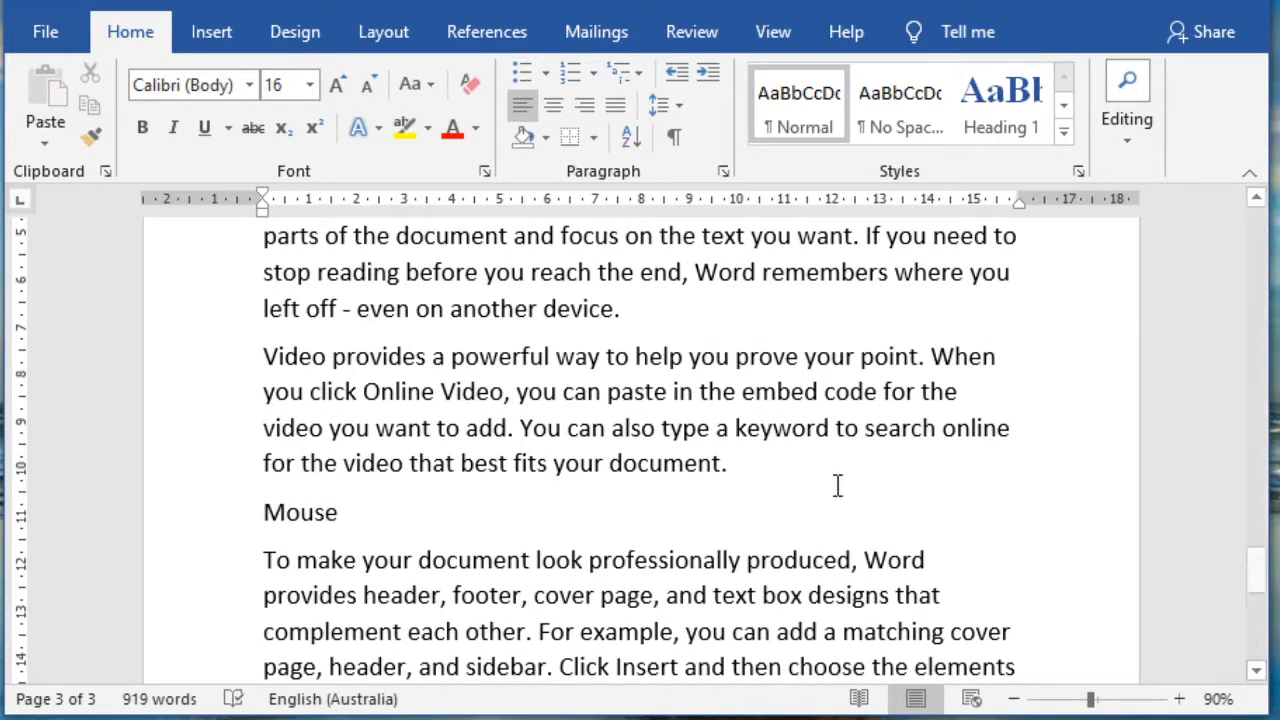
# Add the heading "Speaker" at the end of the document and generate sample text below it with =rand().
pyautogui.scroll(-6, 837, 486)
pyautogui.click(527, 463)
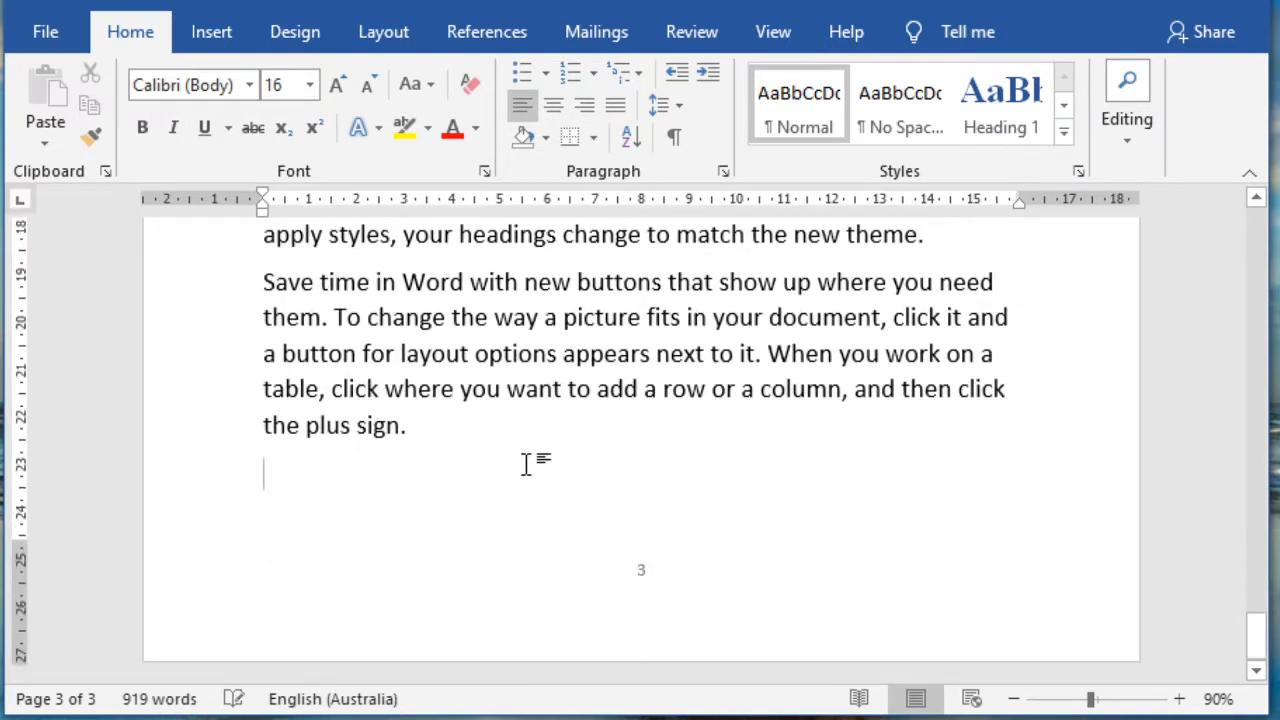
pyautogui.write('Speaker')
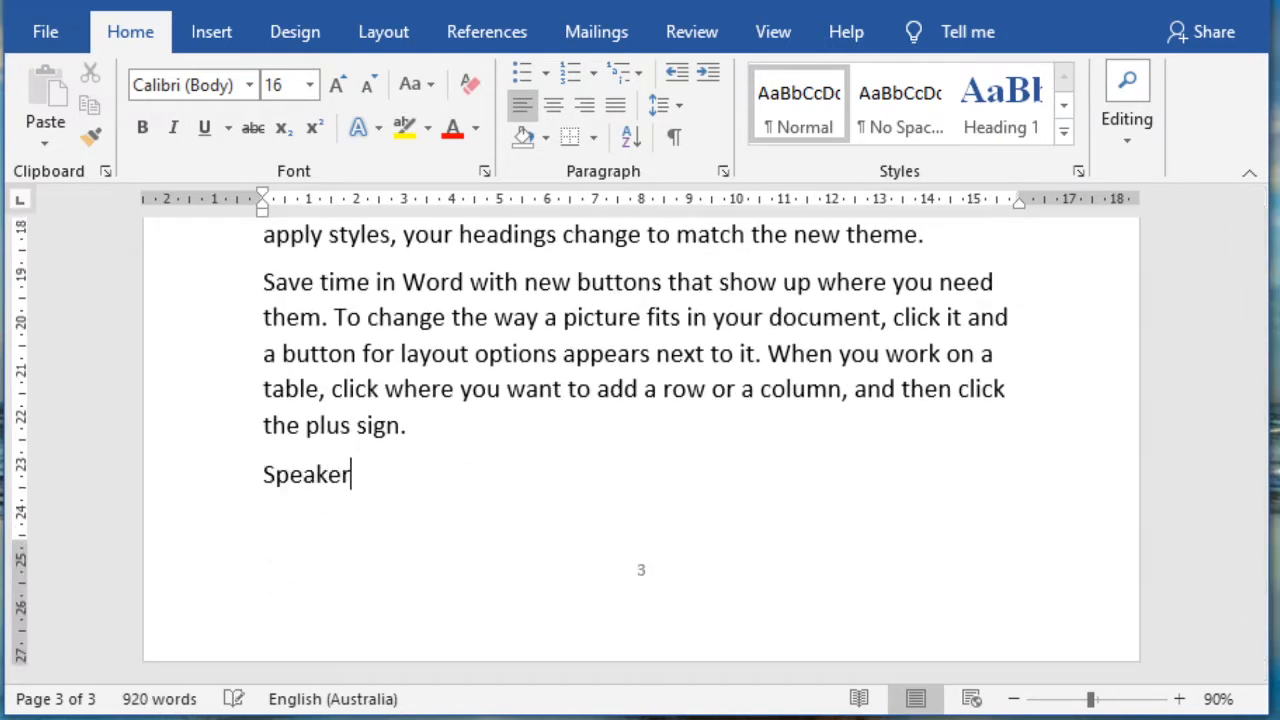
pyautogui.press('Return')
pyautogui.write('=rand()')
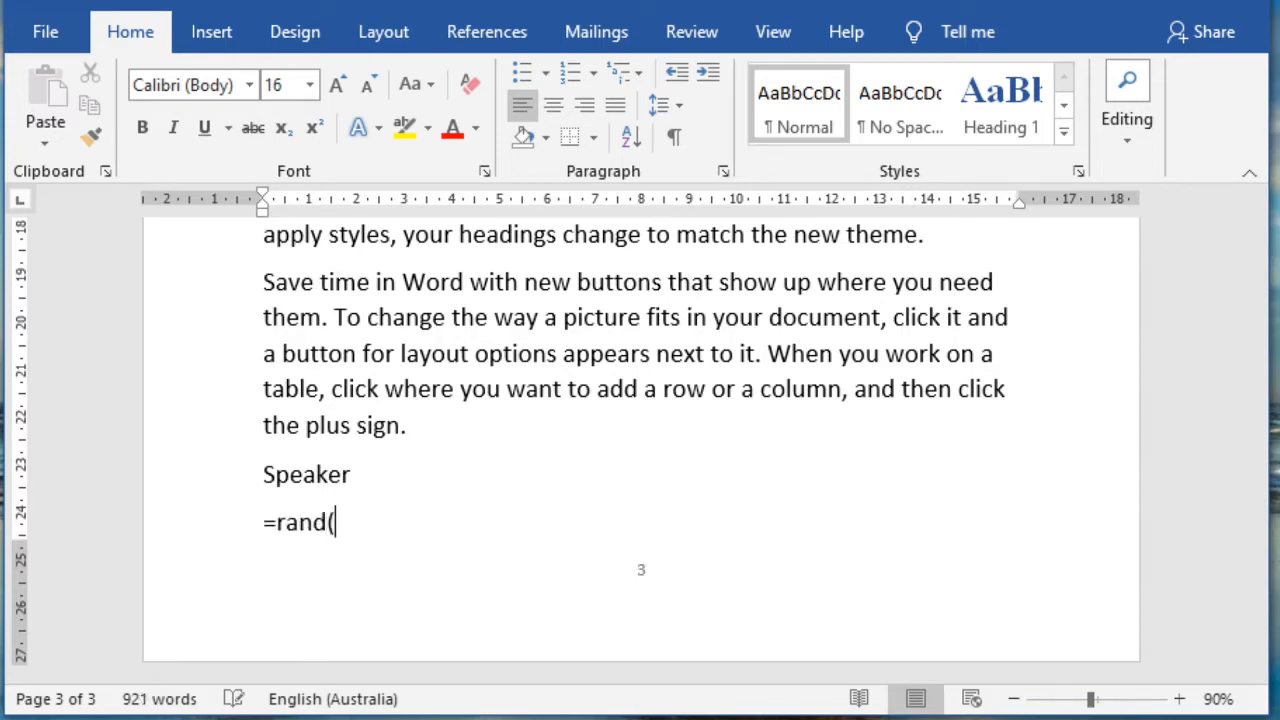
pyautogui.press('Return')
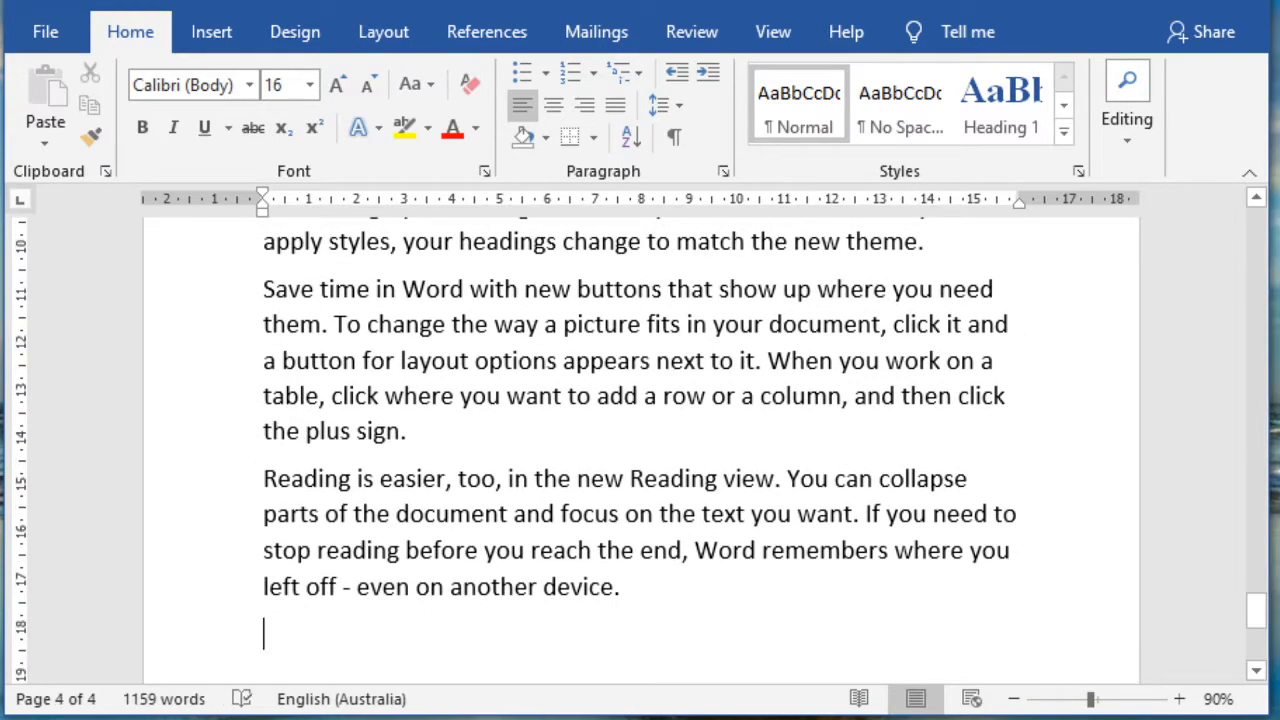
# Add the heading "Printer" at the end of the document and generate sample text below it with =rand().
pyautogui.write('printer')
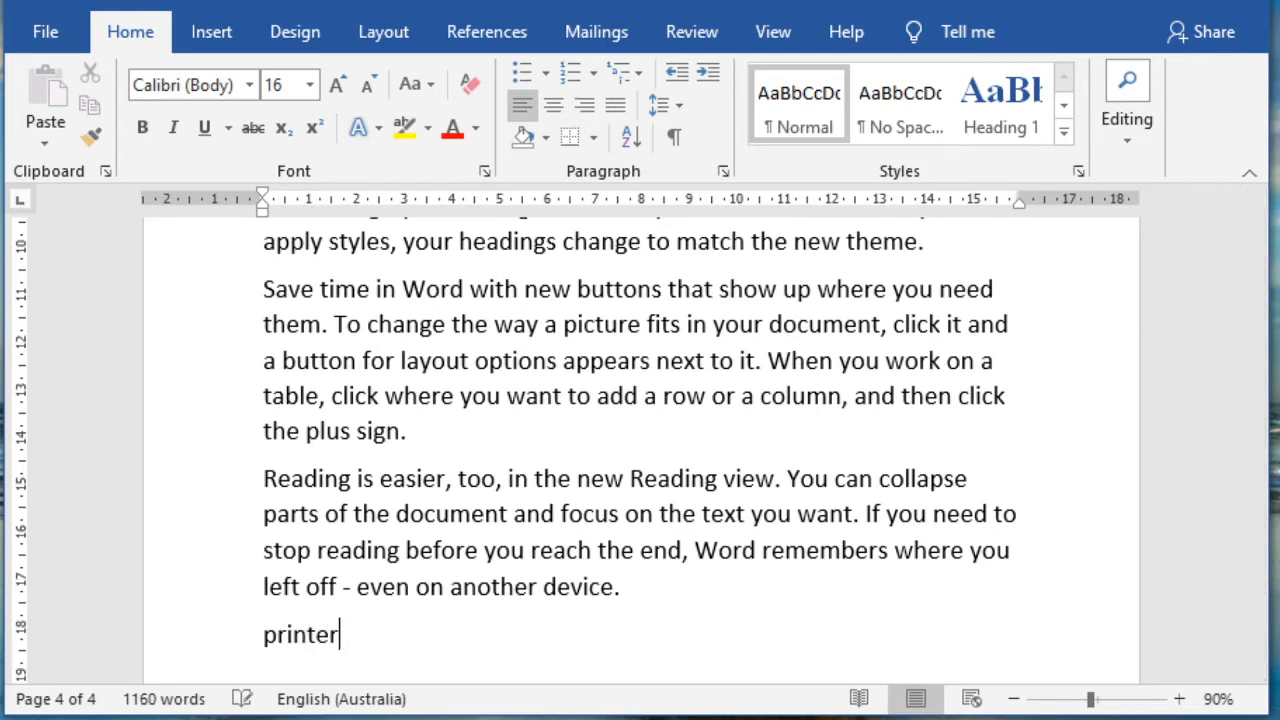
pyautogui.press('Return')
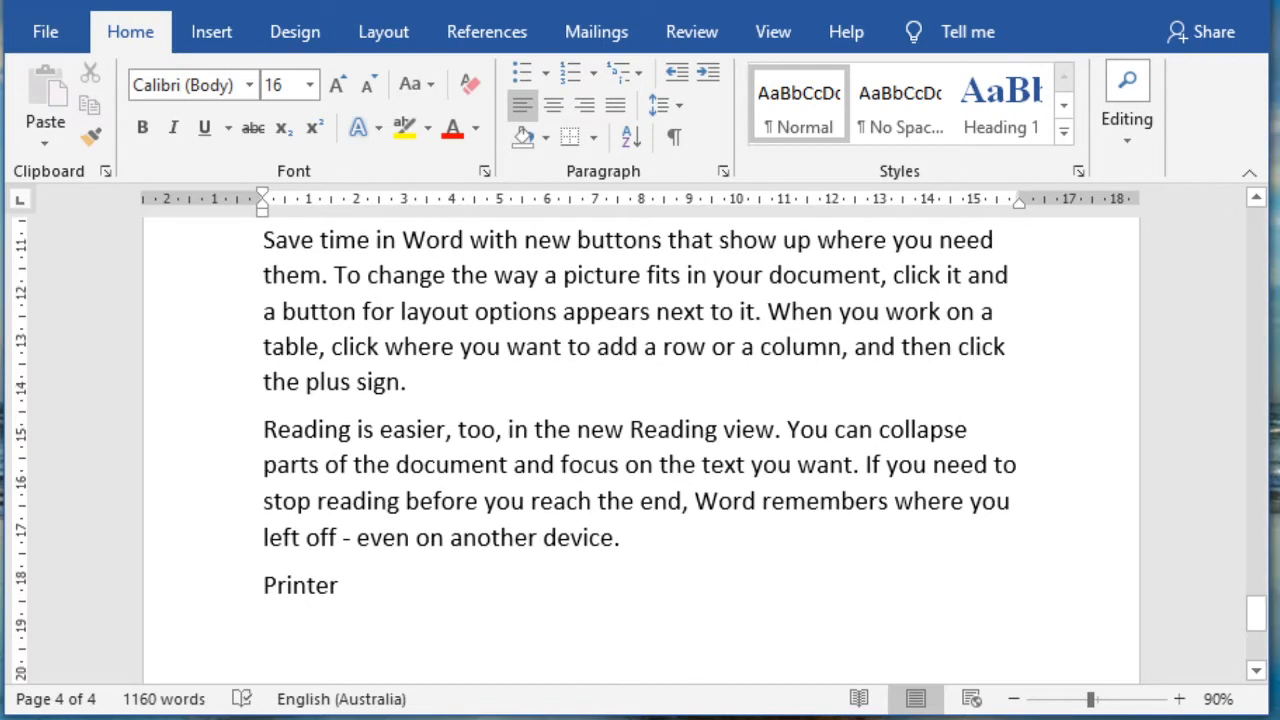
pyautogui.write('=rand()')
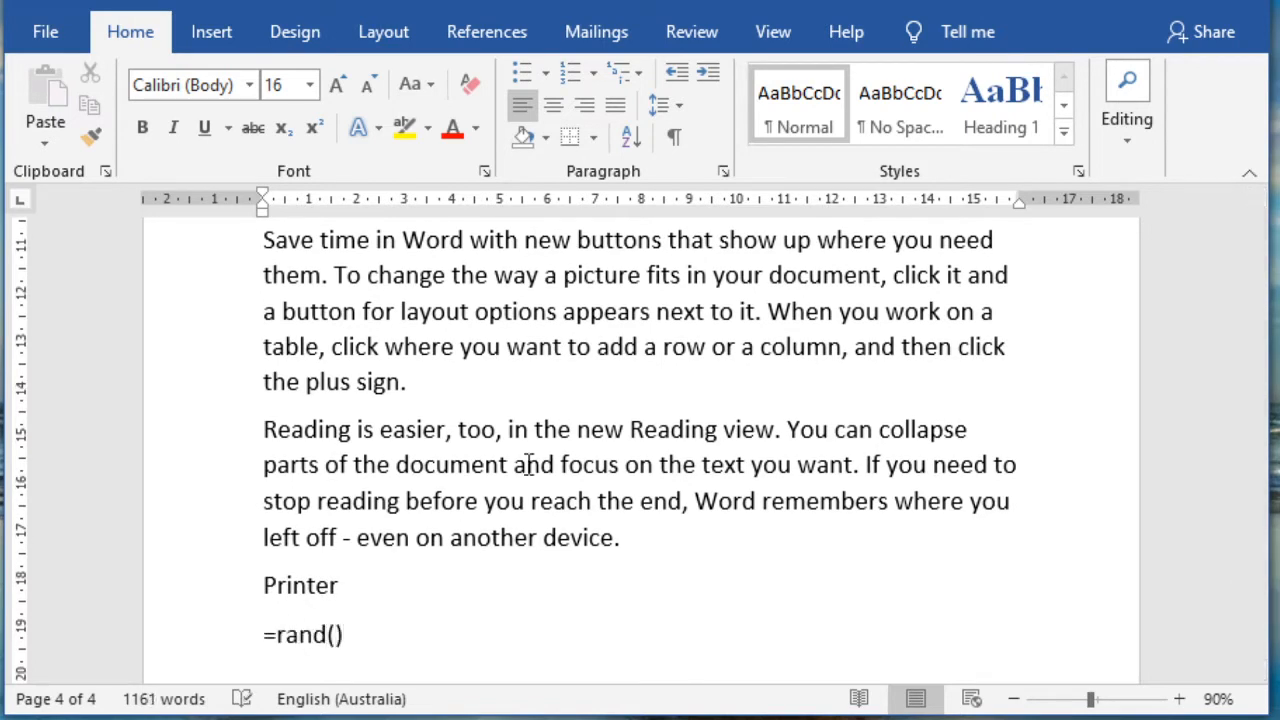
pyautogui.press('Return')
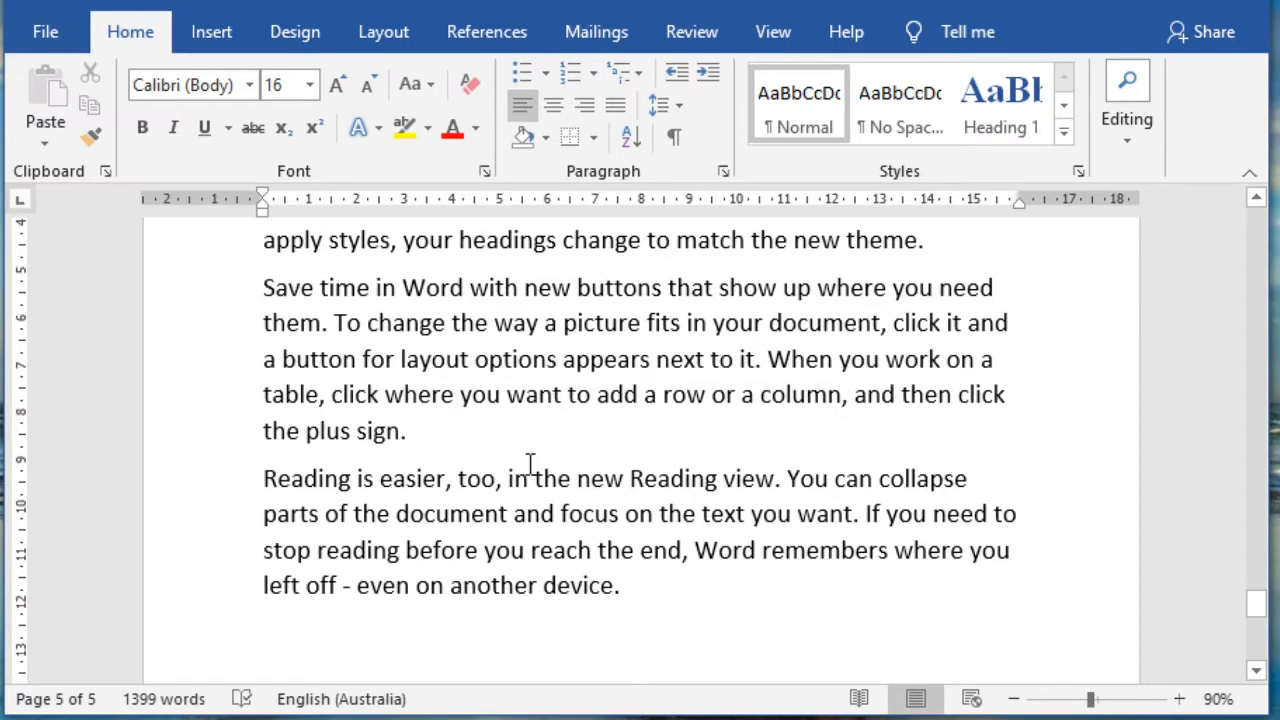
# Add the headings "Computer Networking" and "Type of networking" on separate lines at the end of the document.
pyautogui.write('Computer ')
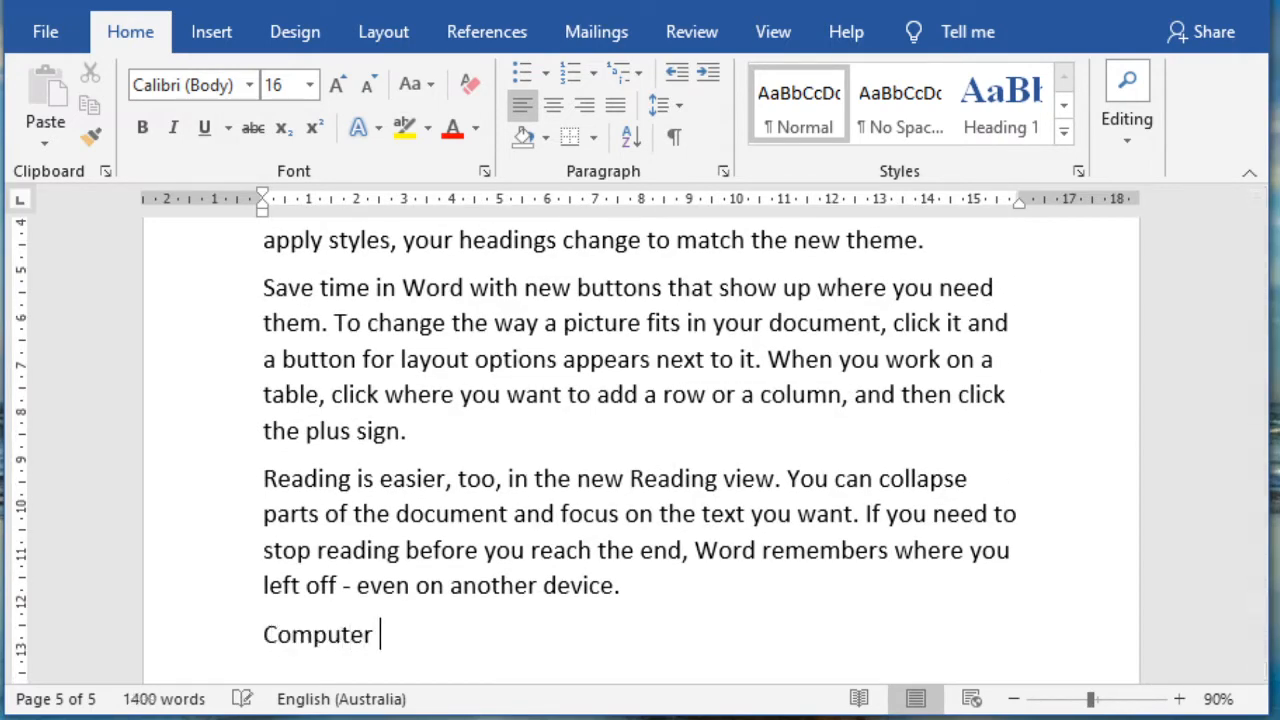
pyautogui.write('Networ')
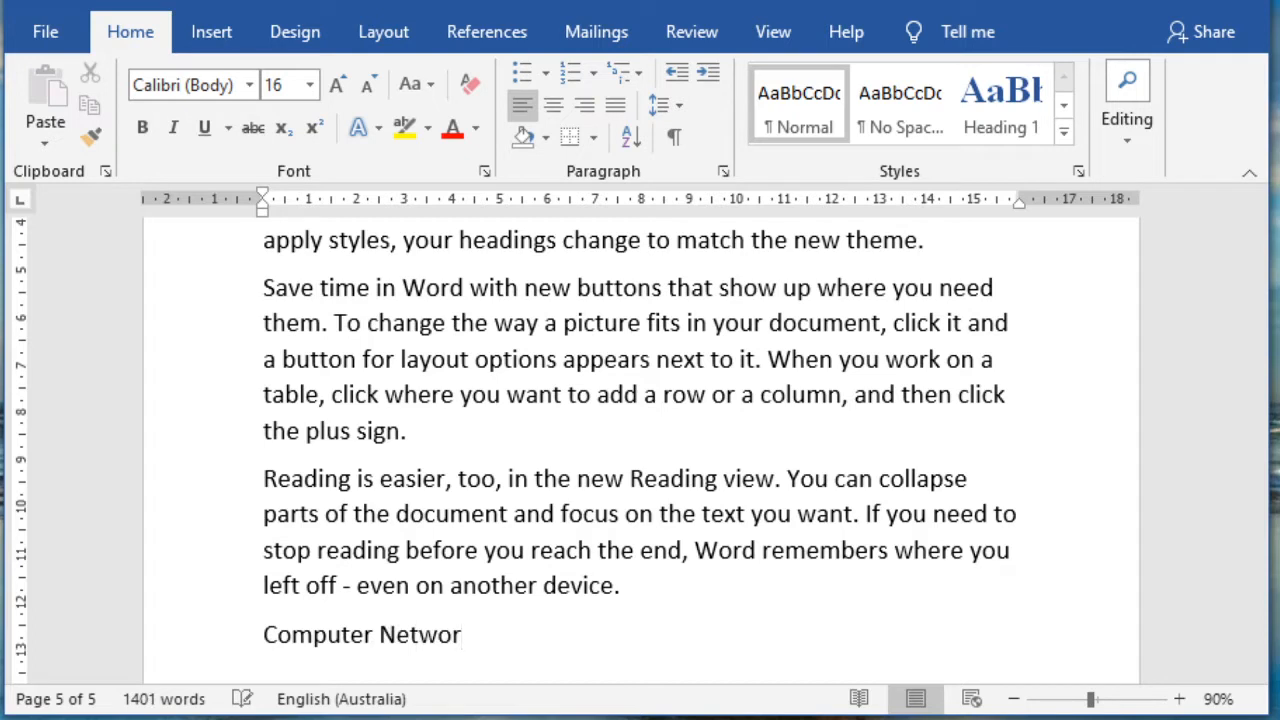
pyautogui.write('king')
pyautogui.press('Return')
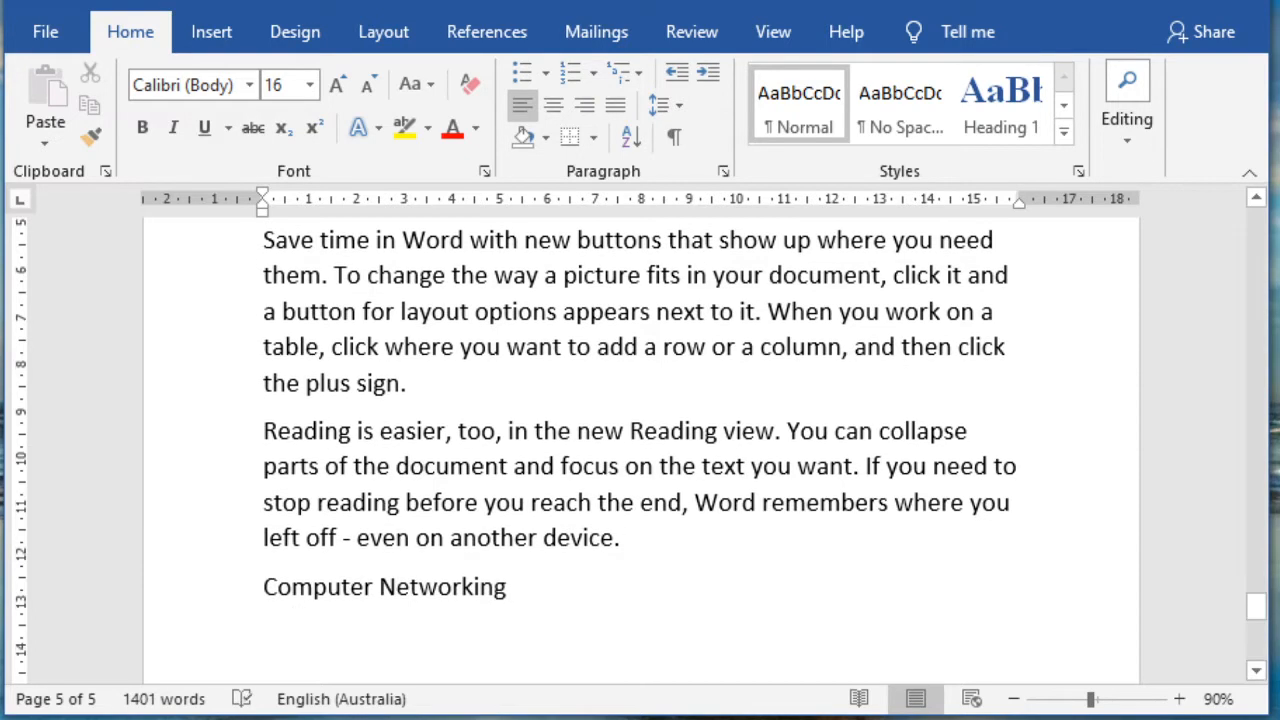
pyautogui.write('t')
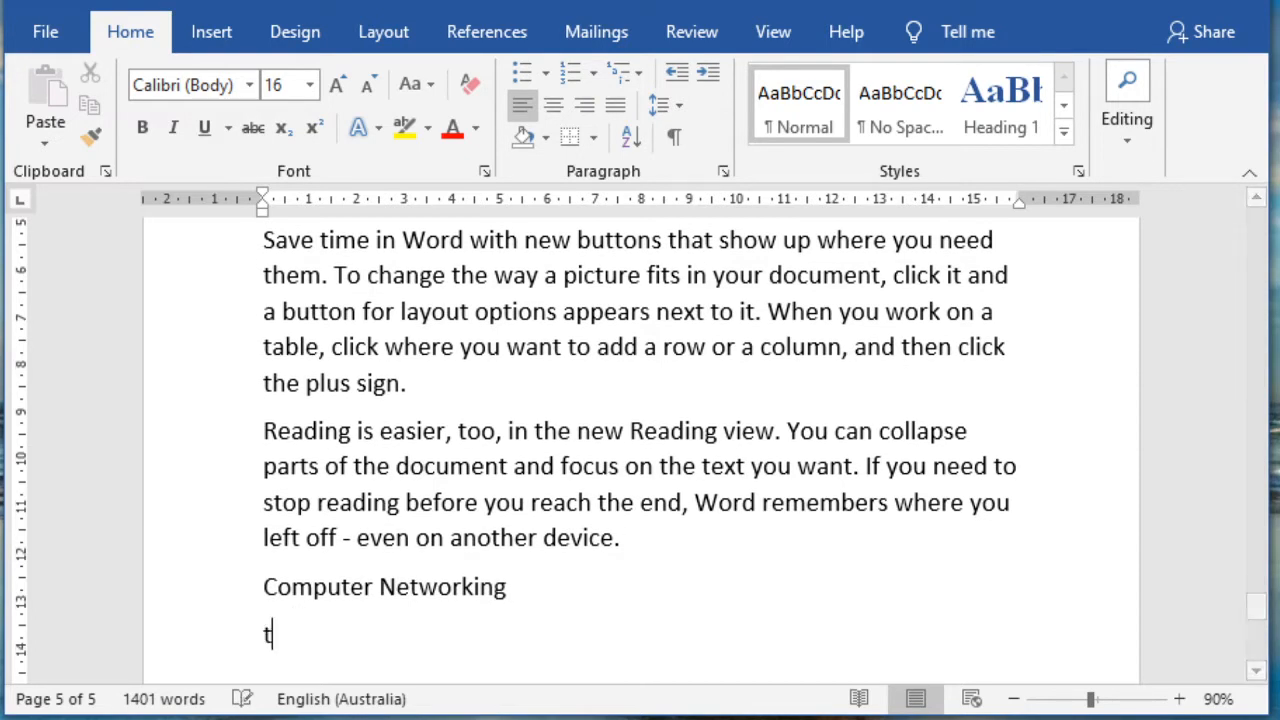
pyautogui.write('ype of')
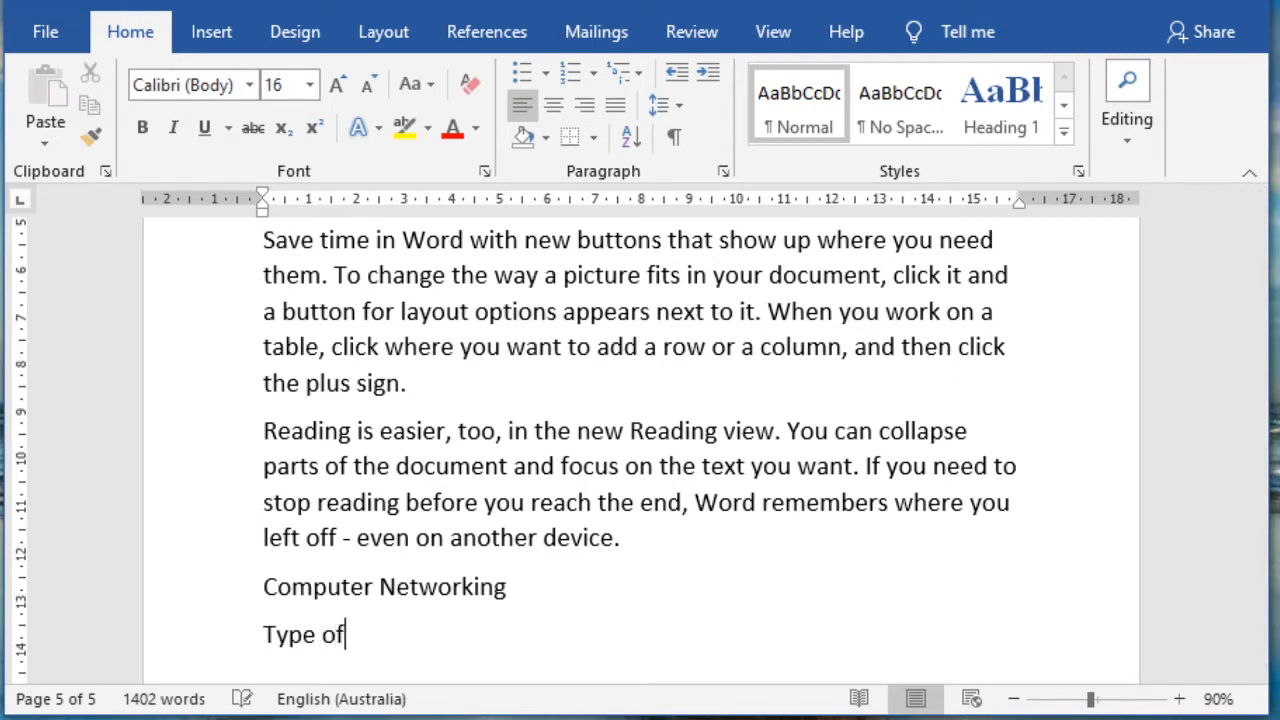
pyautogui.write(' networking')
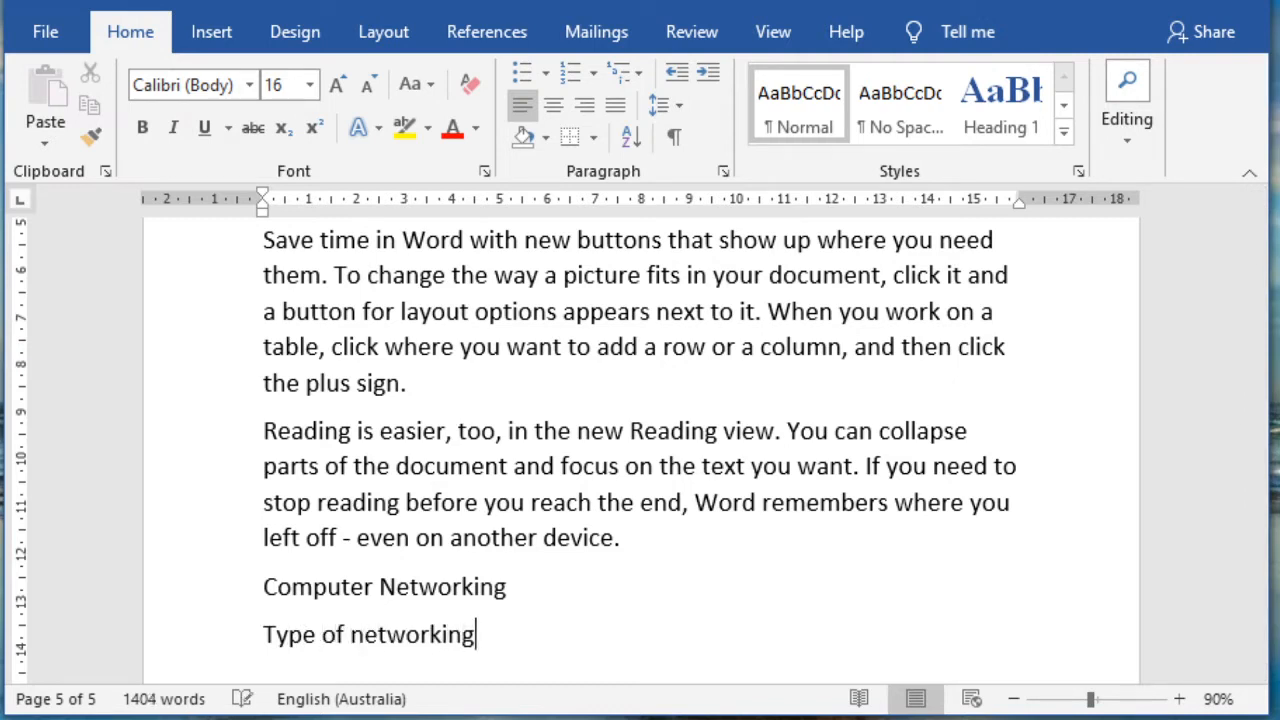
# Generate sample text with =rand() between the "Computer Networking" and "Type of networking" headings.
pyautogui.click(578, 597)
pyautogui.press('Return')
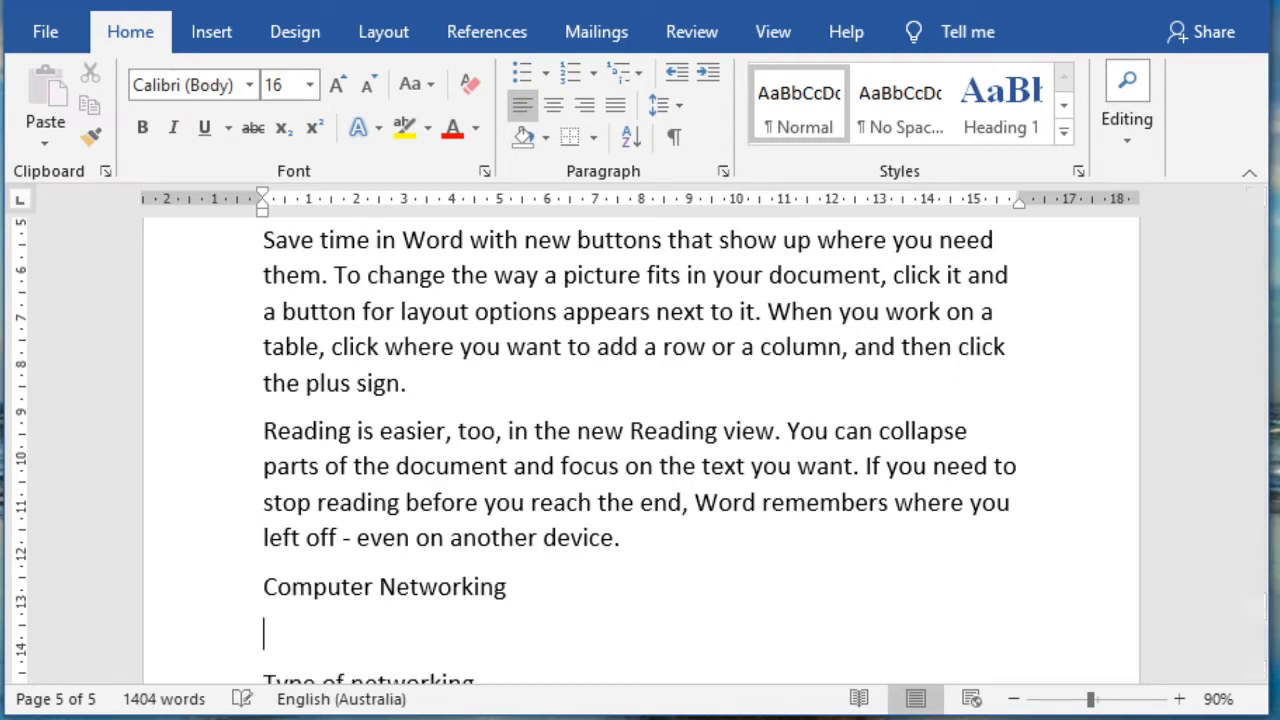
pyautogui.write('=rand()')
pyautogui.press('Return')
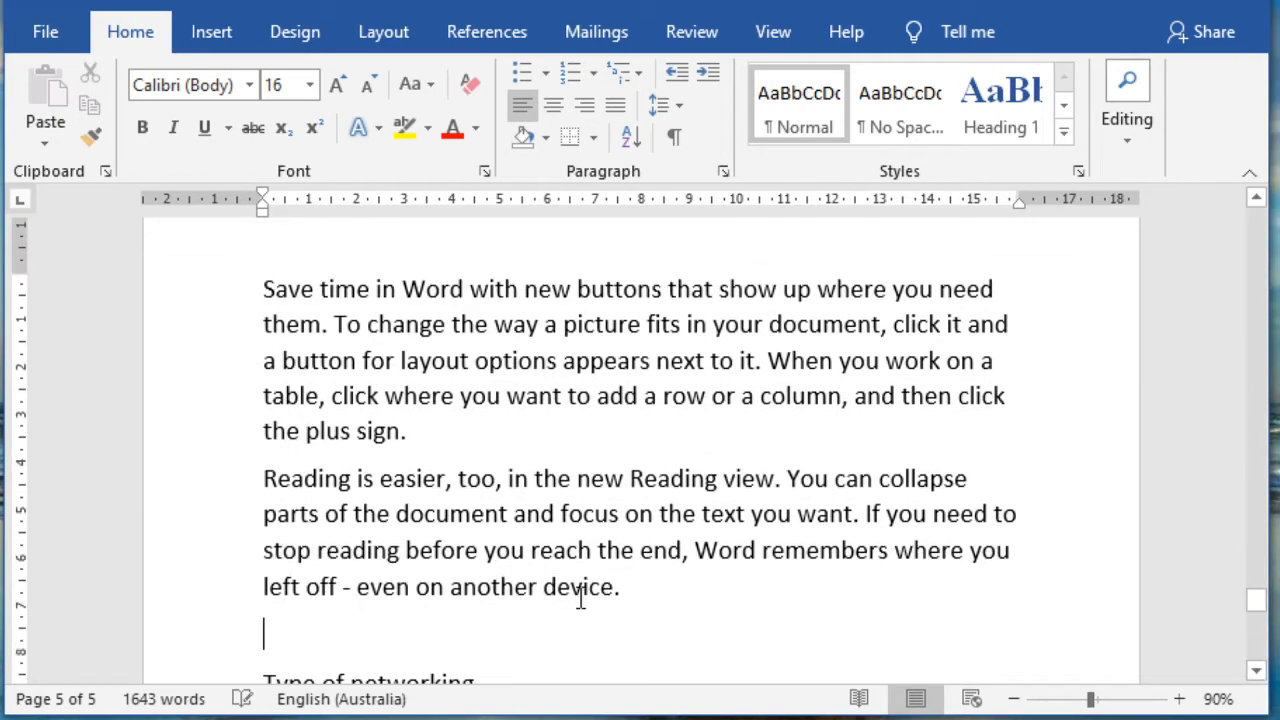
# Add the heading "LAN" below "Type of networking" and generate sample text under it with =rand().
pyautogui.scroll(-3, 575, 610)
pyautogui.click(541, 394)
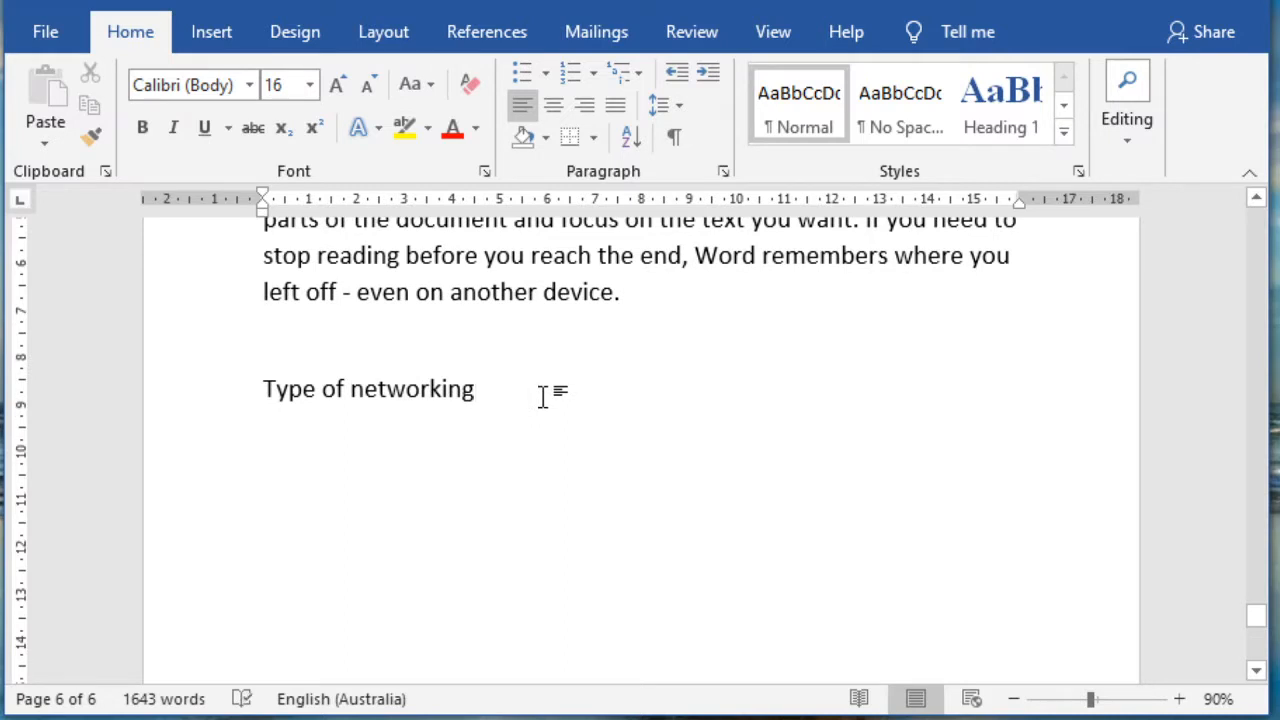
pyautogui.press('Return')
pyautogui.write('L')
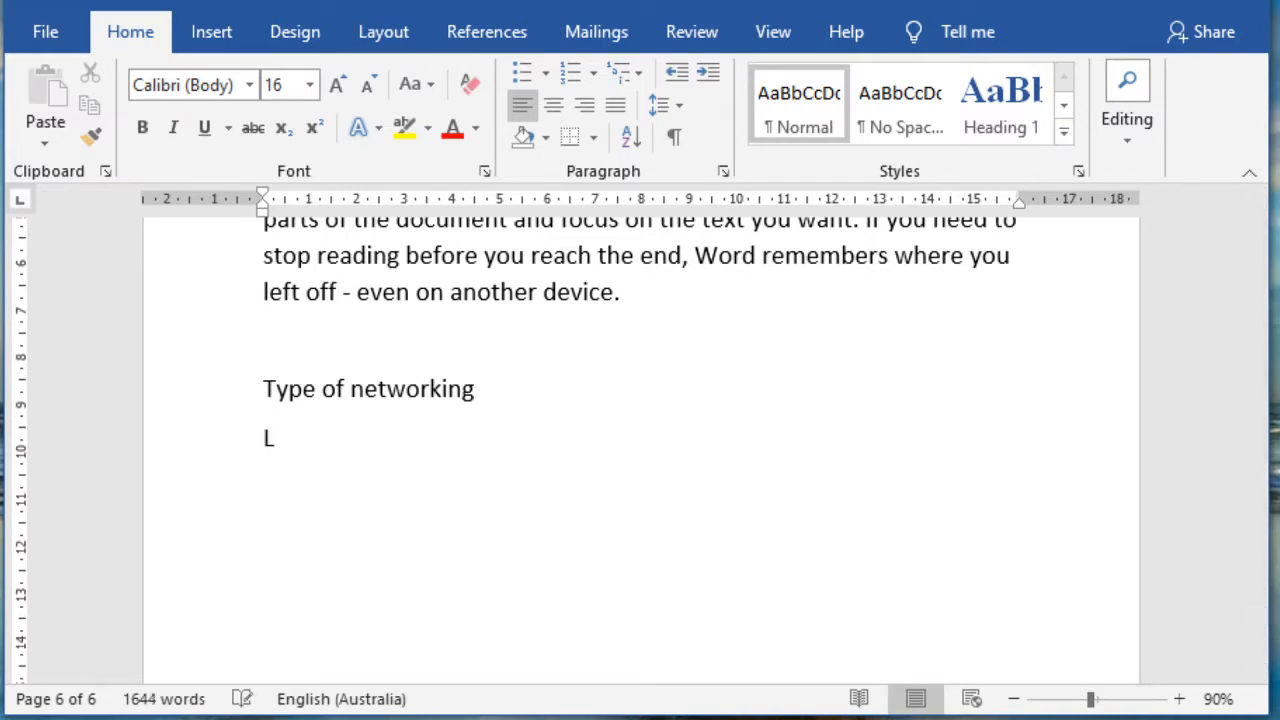
pyautogui.write('AN')
pyautogui.press('Return')
pyautogui.write('=rand()')
pyautogui.press('Return')
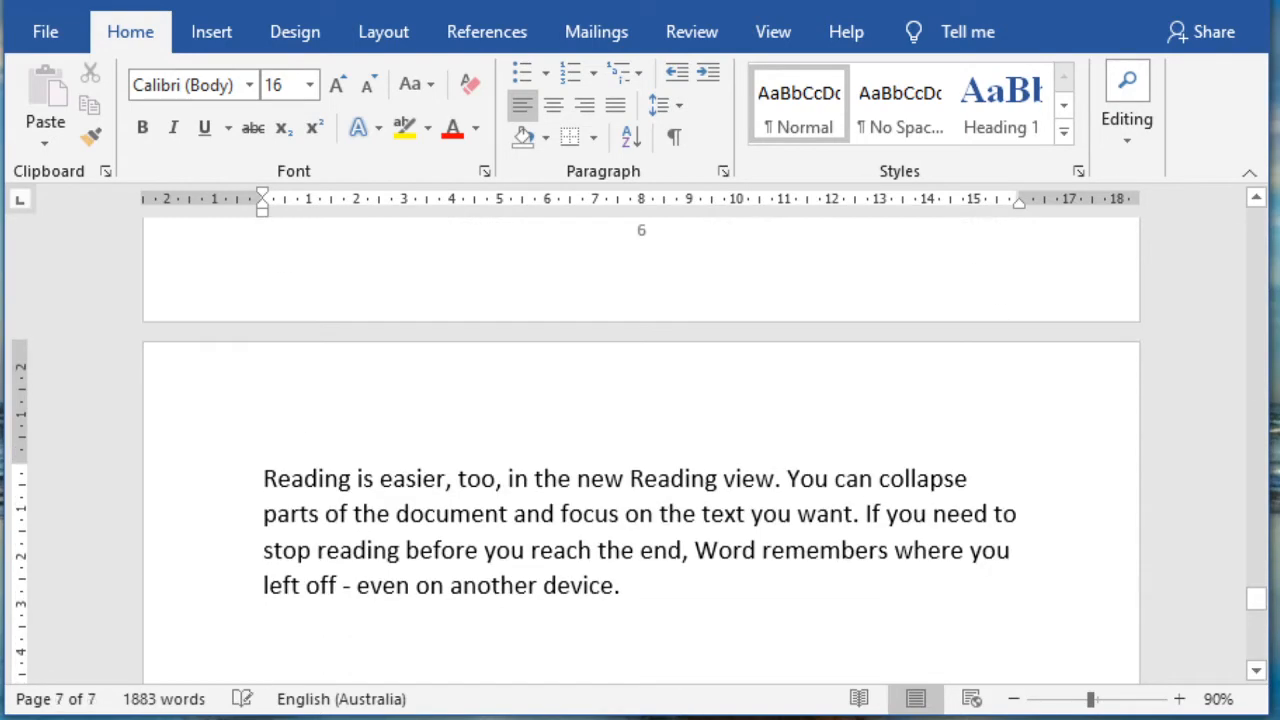
# Add the heading "MAN" after the LAN section and generate sample text below it with =rand().
pyautogui.write('M')
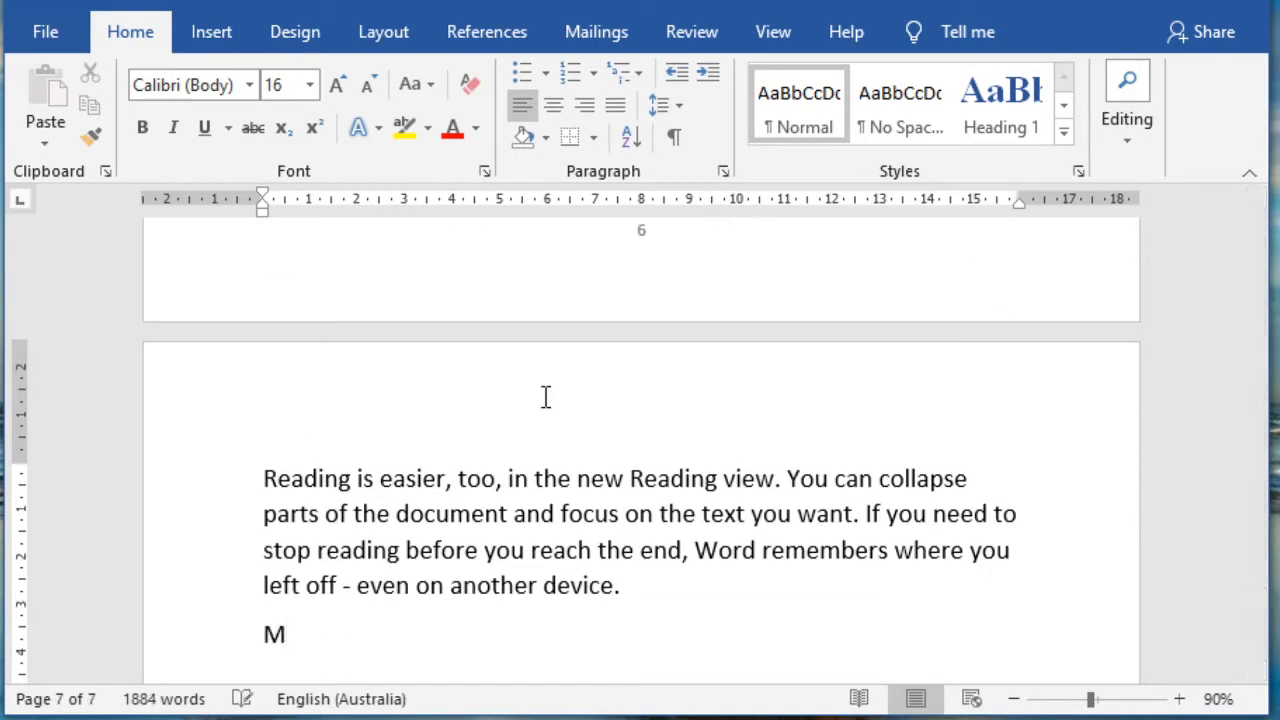
pyautogui.write('AN')
pyautogui.press('Return')
pyautogui.write('=rand()')
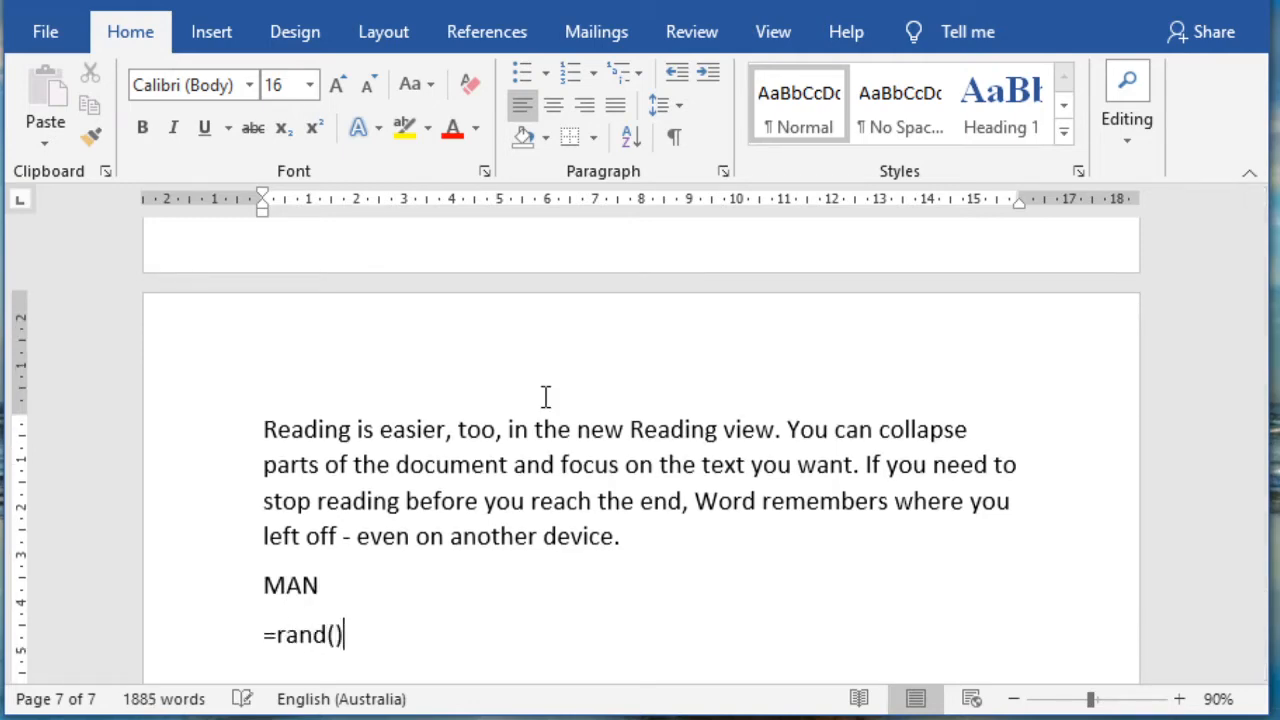
pyautogui.press('Return')
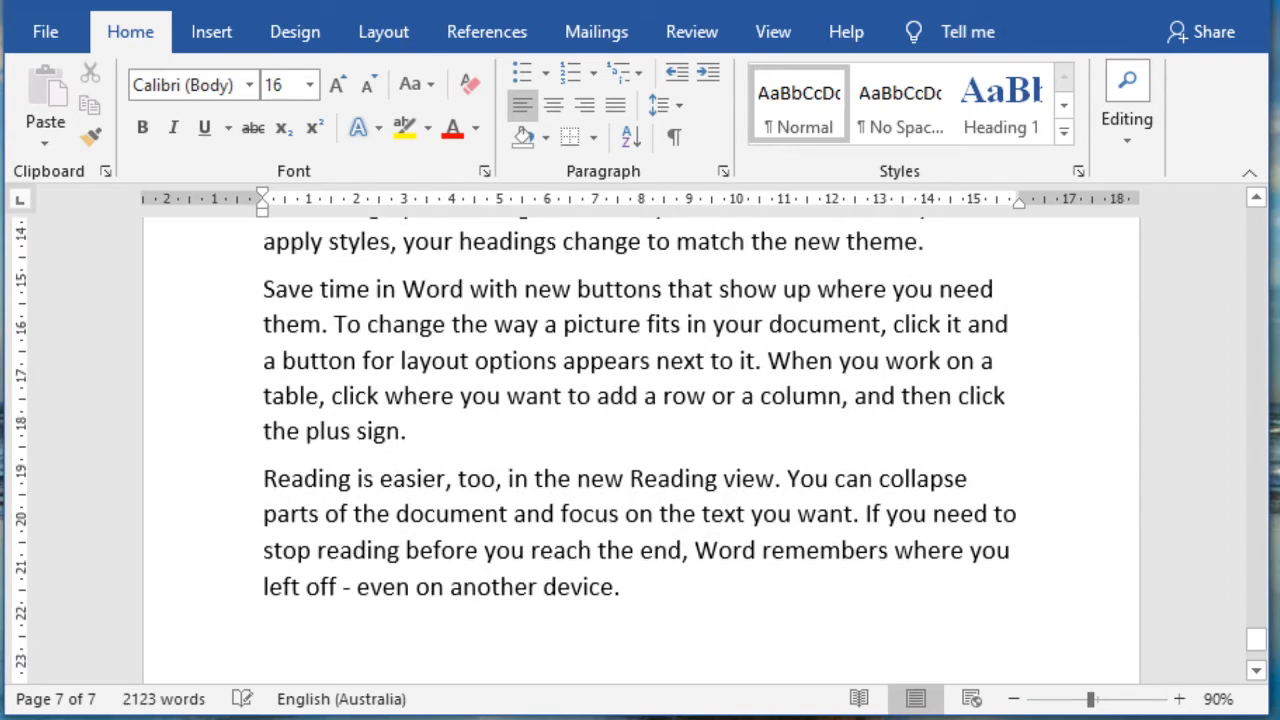
# Add the heading "WAN" after the MAN section and generate sample text below it with =rand().
pyautogui.write('WAN')
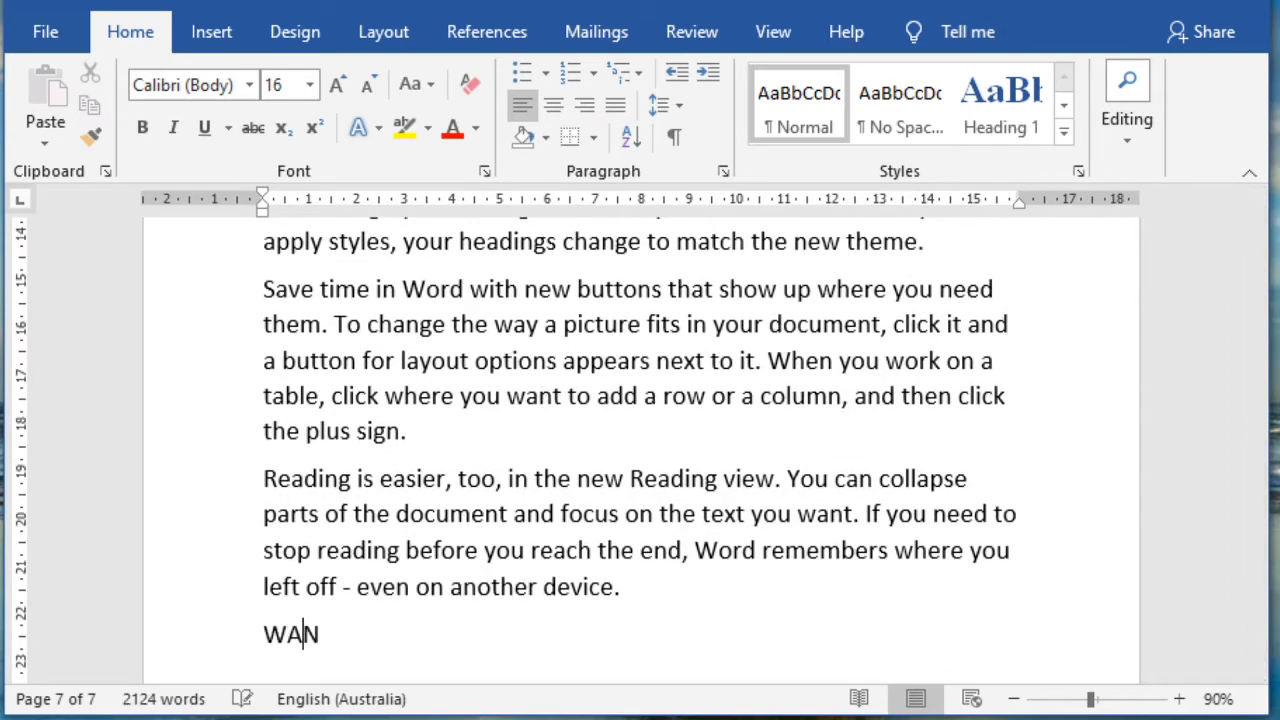
pyautogui.press('Return')
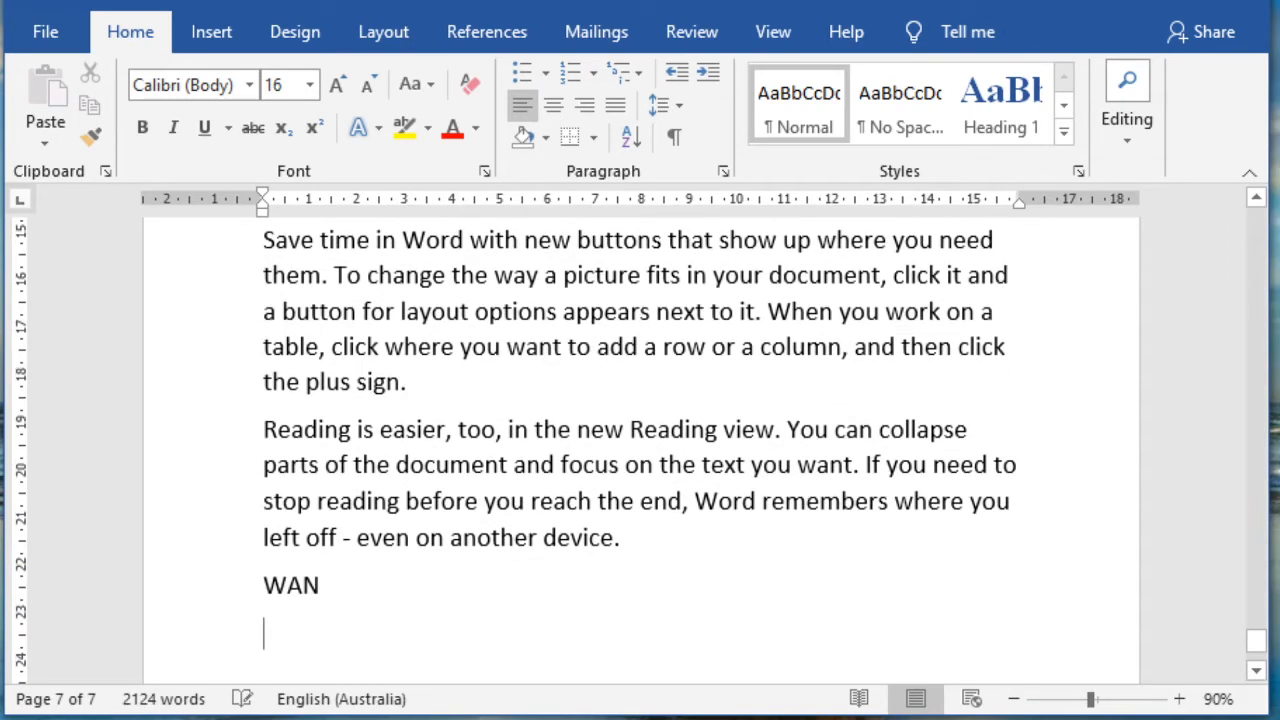
pyautogui.write('=rand()')
pyautogui.press('Return')
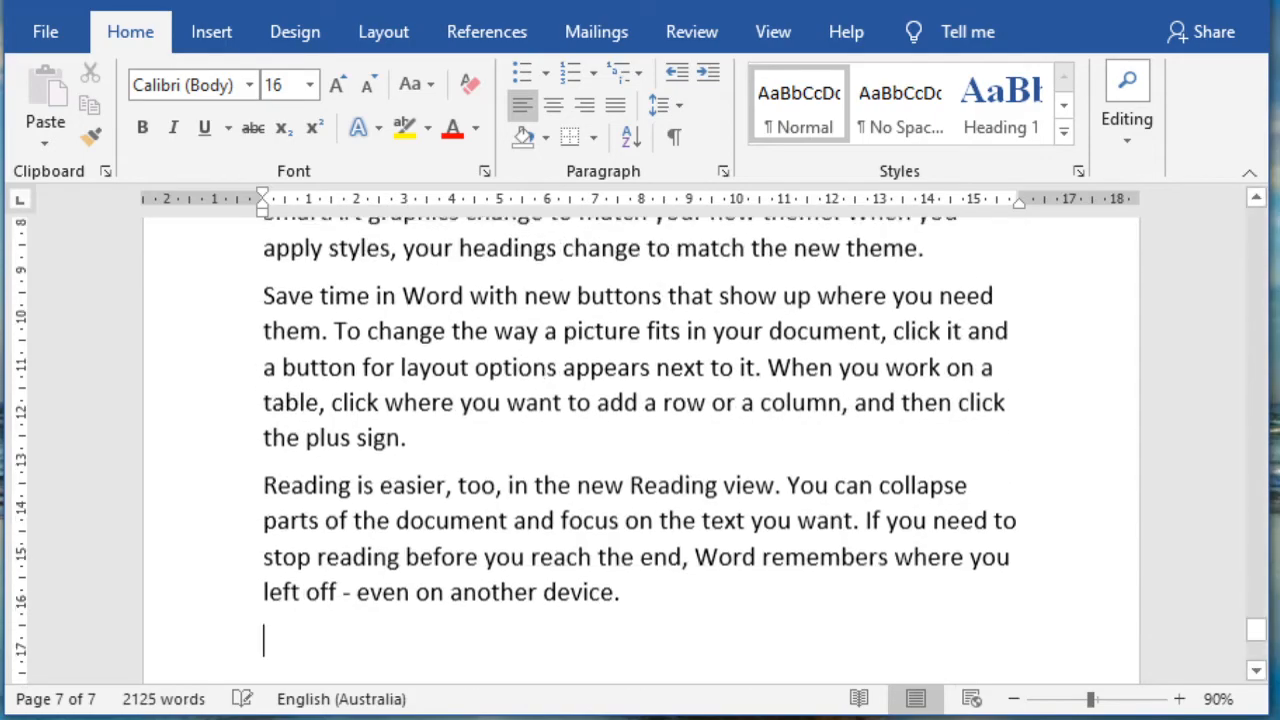
# Apply the Heading 1 style to the "Introduction to Computer" line at the start of the document.
pyautogui.scroll(3, 711, 450)
pyautogui.scroll(3, 711, 450)
pyautogui.scroll(-5, 714, 455)
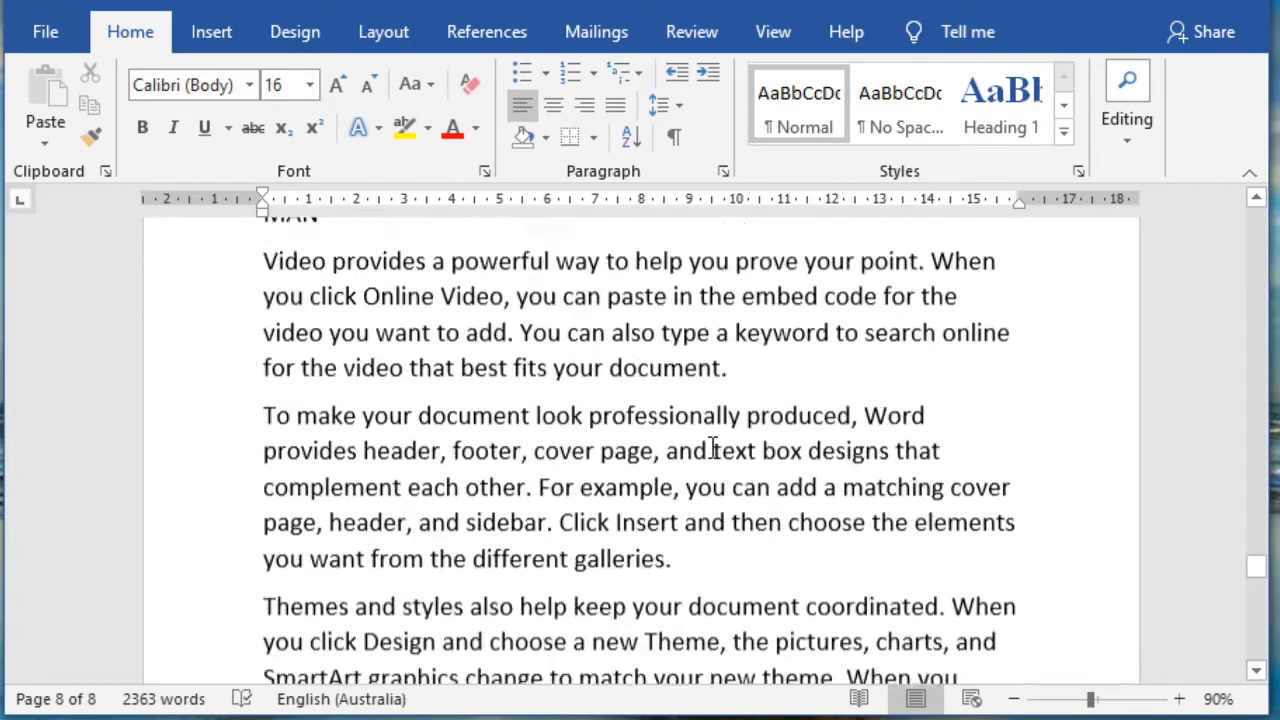
pyautogui.scroll(10, 714, 448)
pyautogui.scroll(-8, 700, 363)
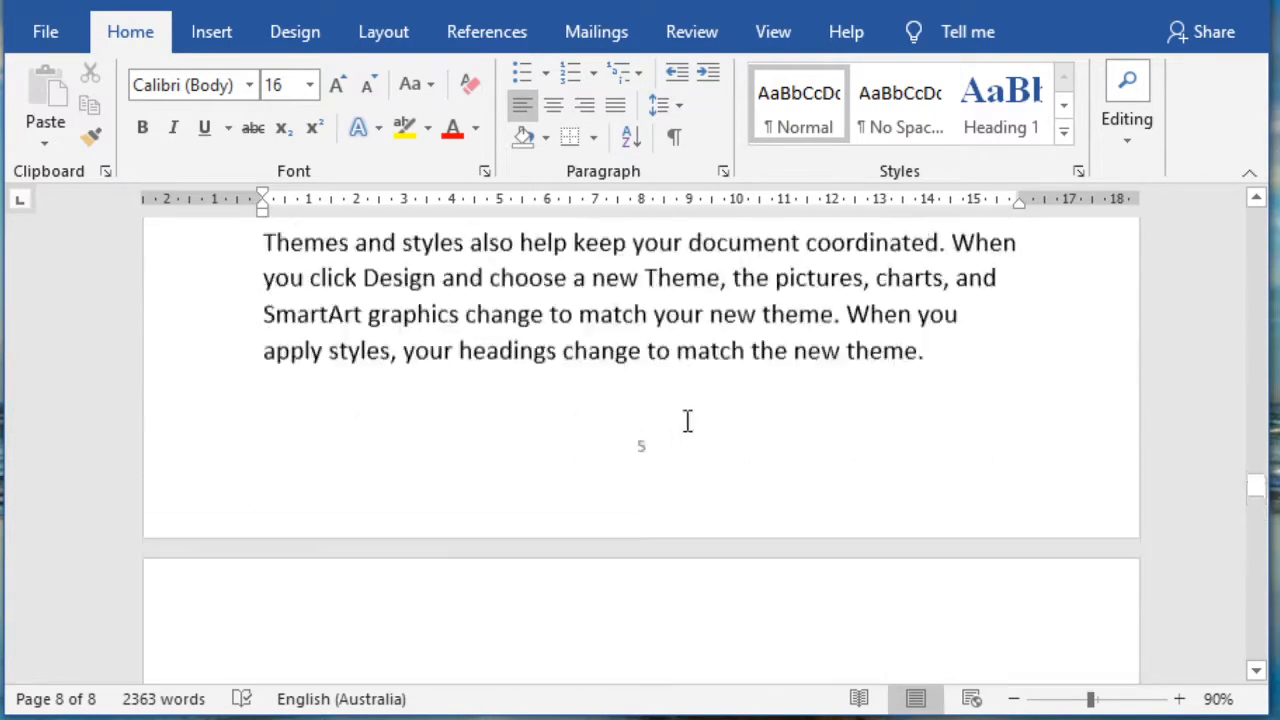
pyautogui.scroll(1, 686, 423)
pyautogui.moveTo(1266, 488); pyautogui.dragTo(1264, 208)
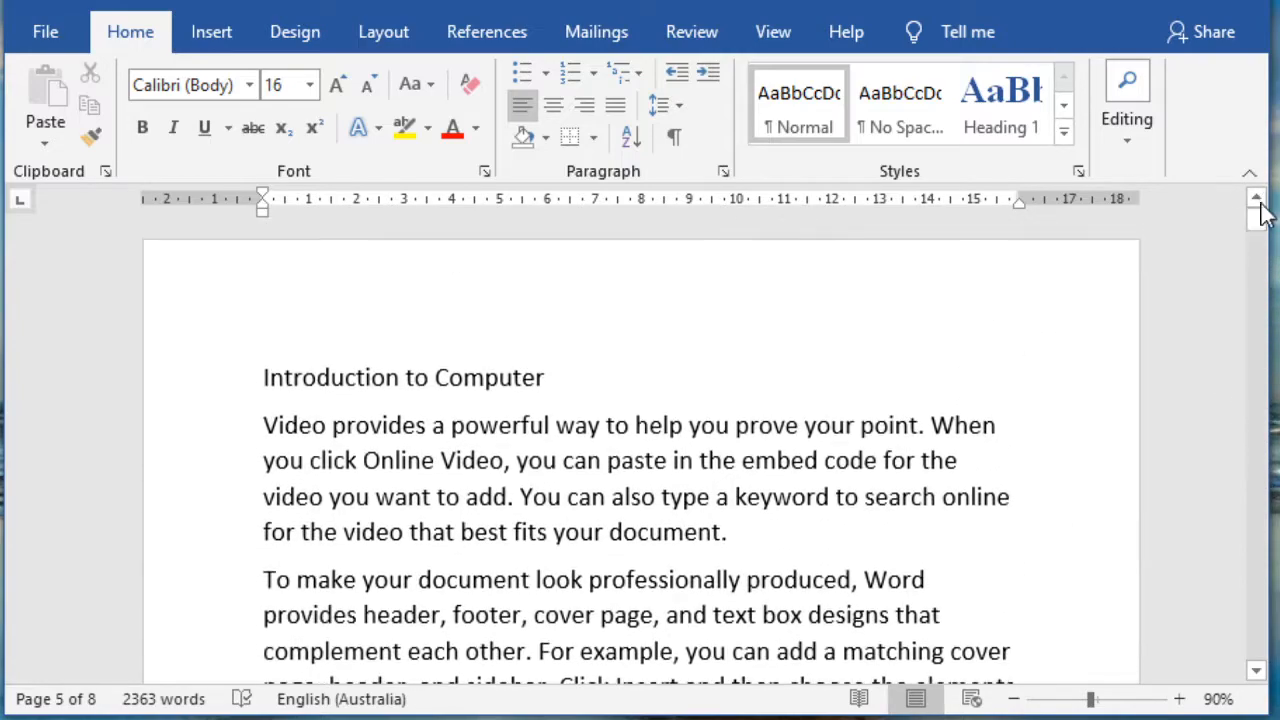
pyautogui.doubleClick(528, 378)
pyautogui.click(240, 397)
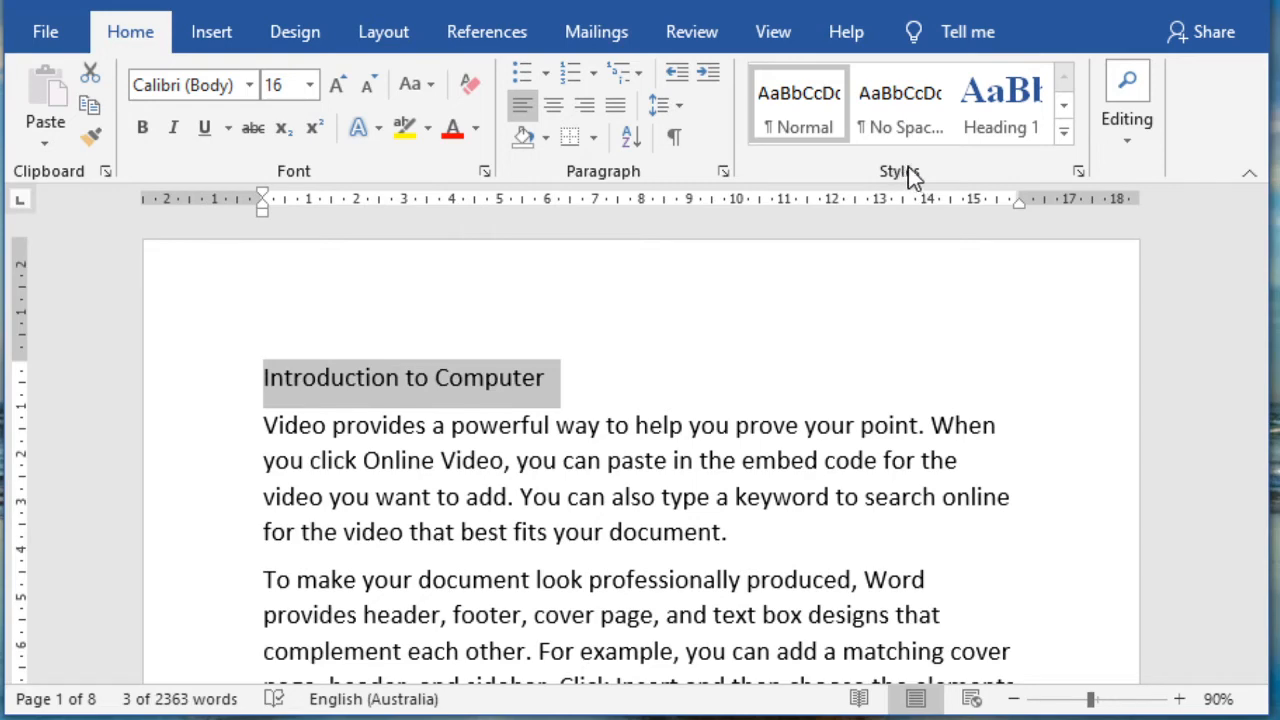
pyautogui.click(1064, 136)
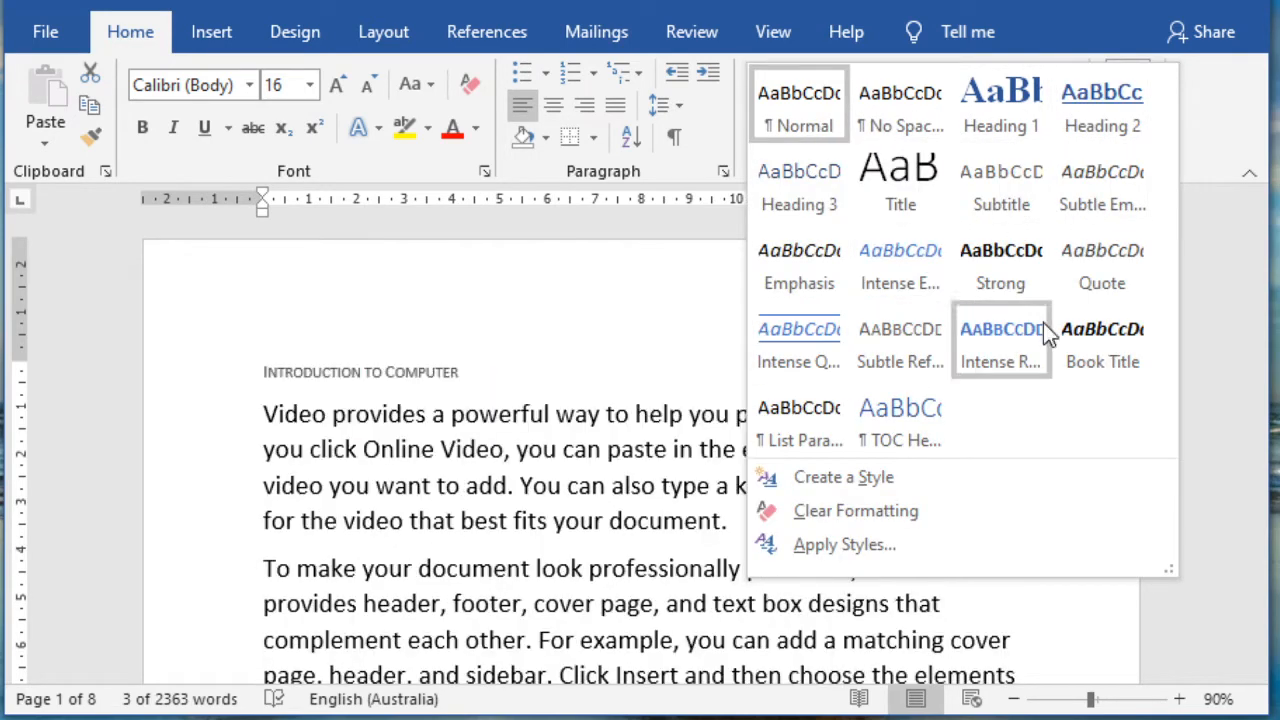
pyautogui.click(1002, 111)
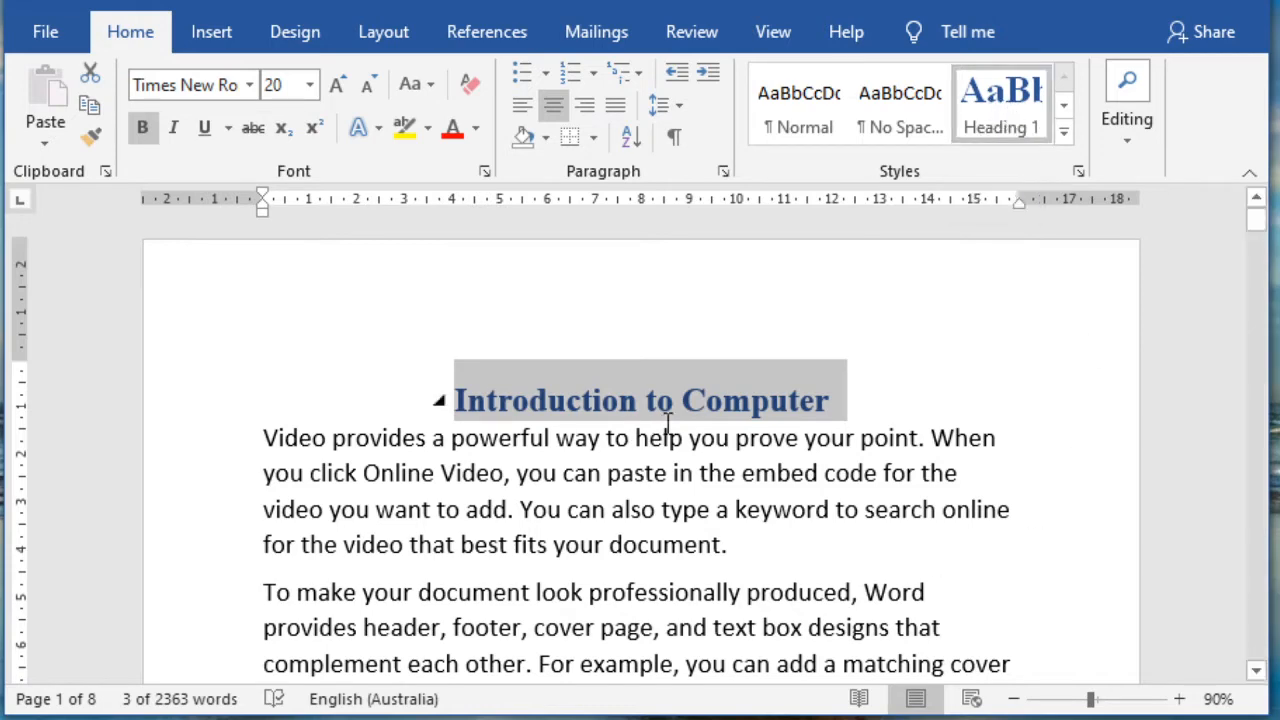
pyautogui.click(668, 471)
# Apply the Heading 2 style to the "Parts of Computer" line on page 2.
pyautogui.scroll(-3, 680, 470)
pyautogui.scroll(-7, 684, 467)
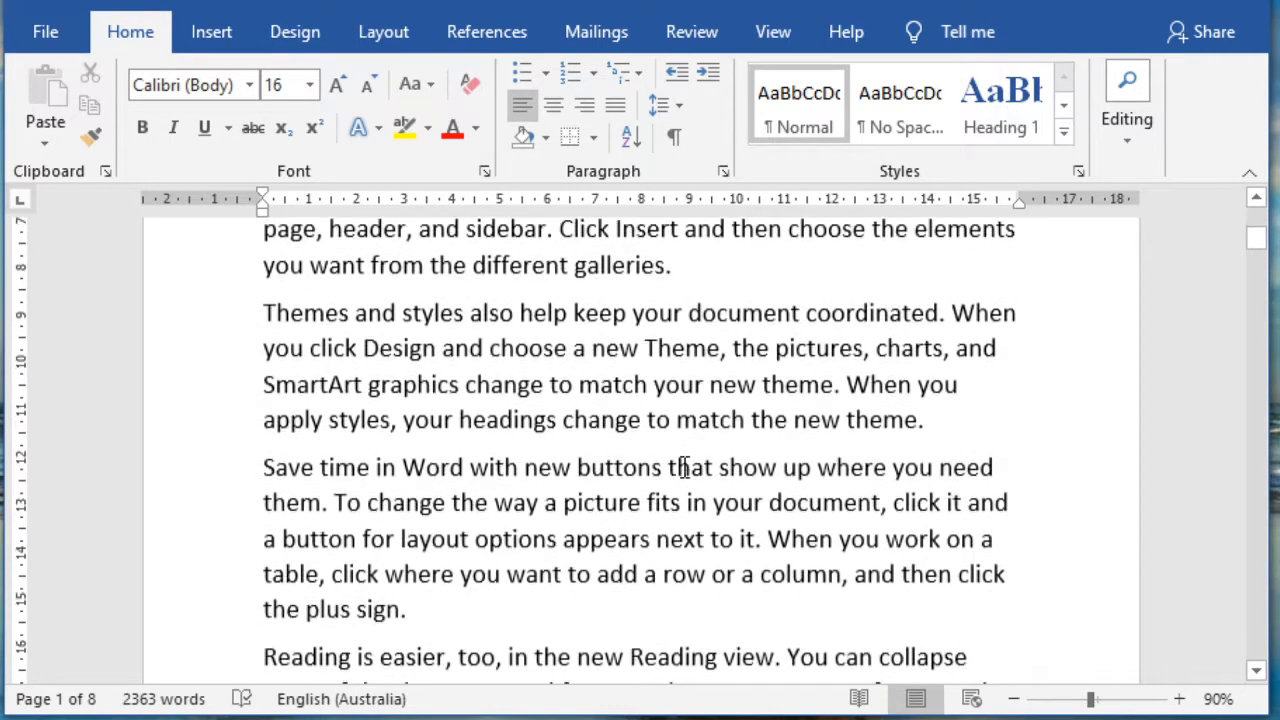
pyautogui.scroll(-8, 679, 467)
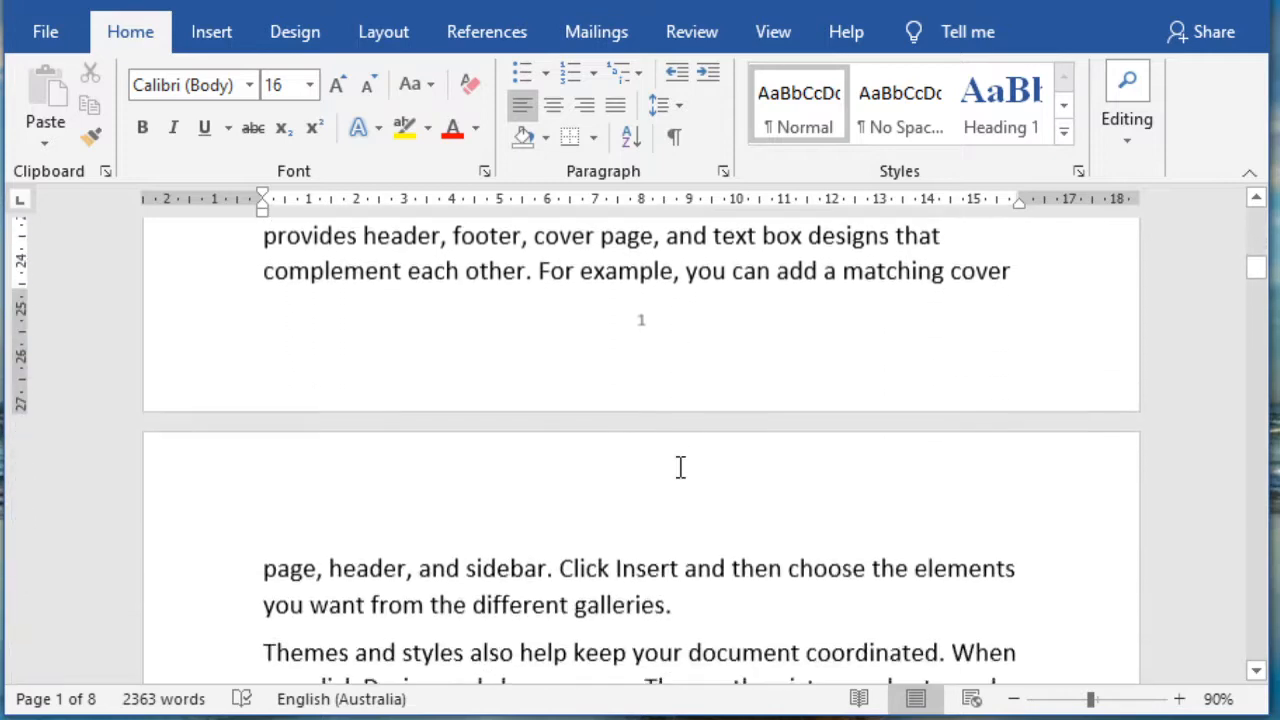
pyautogui.scroll(-3, 680, 467)
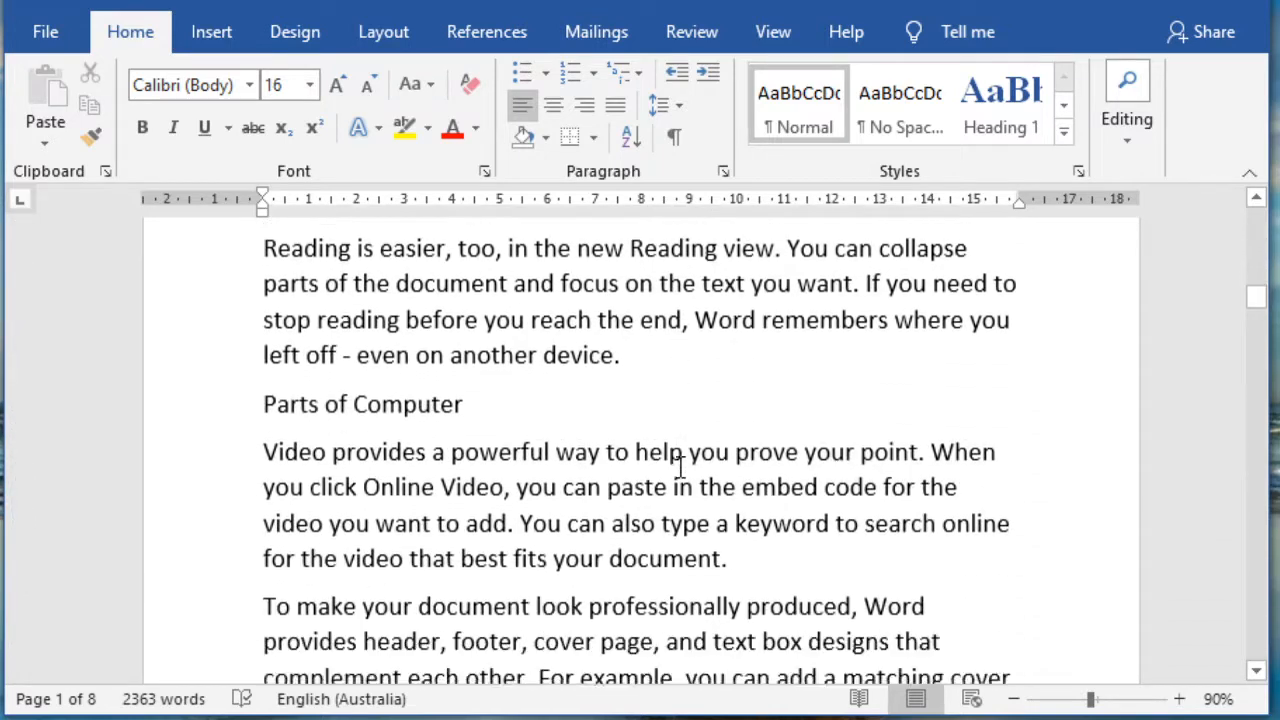
pyautogui.moveTo(467, 388); pyautogui.dragTo(280, 395)
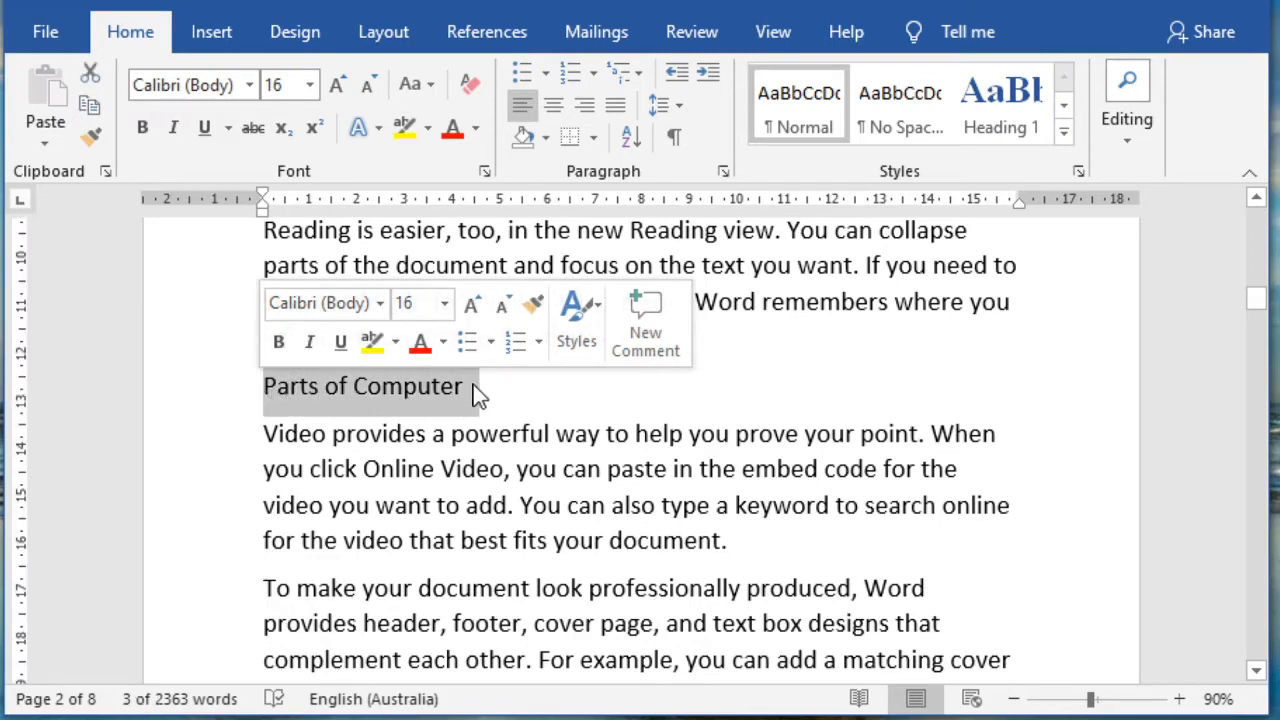
pyautogui.click(1064, 130)
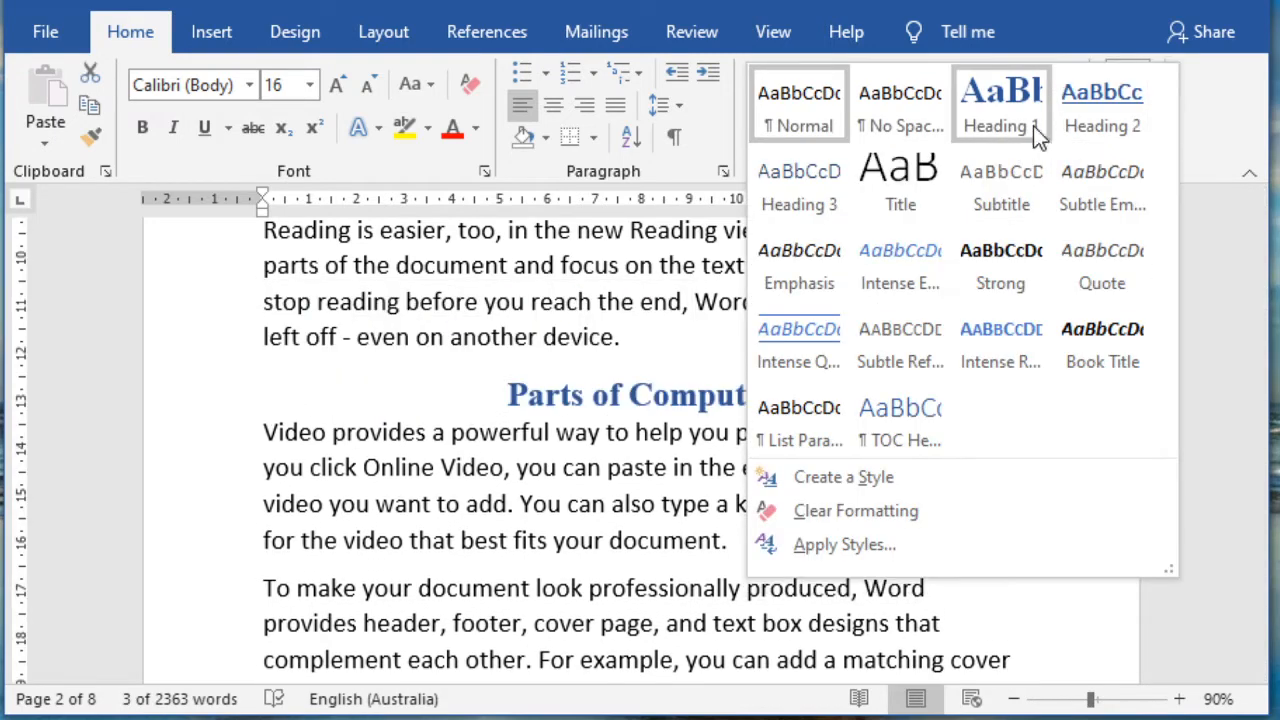
pyautogui.click(1095, 106)
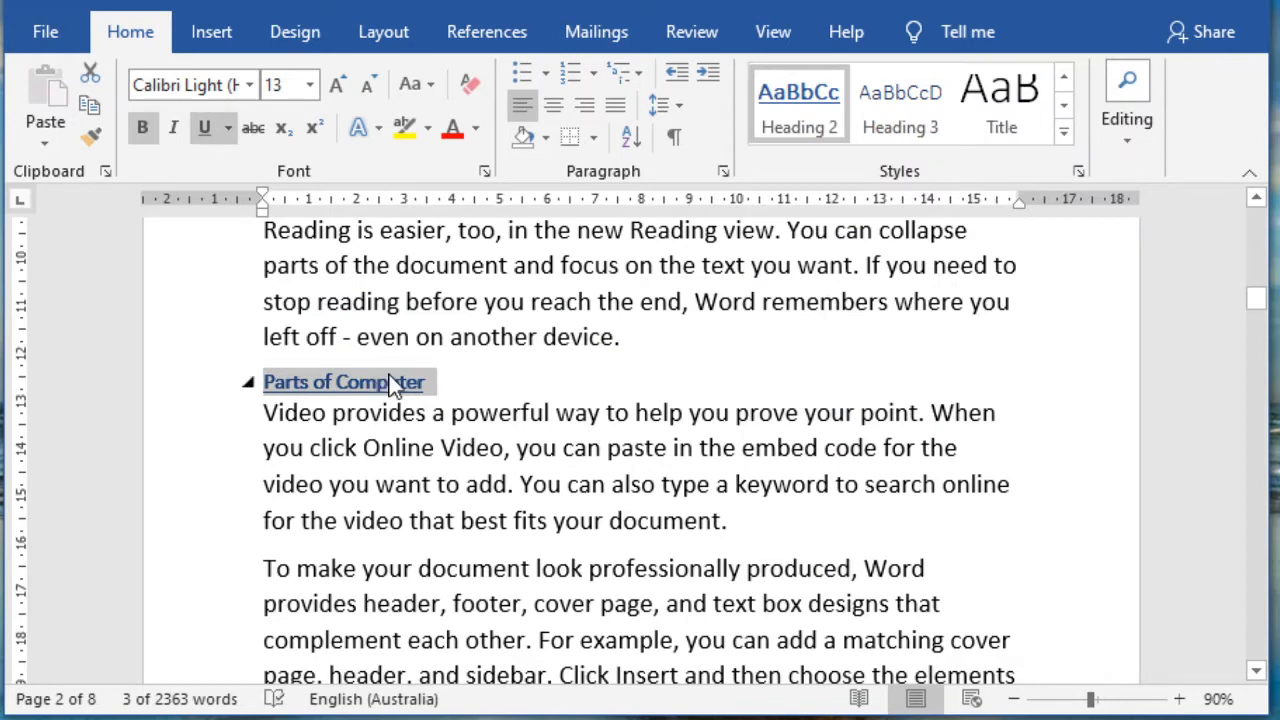
# Apply the Heading 3 style to the "Keyboard" line on page 2.
pyautogui.scroll(-3, 413, 430)
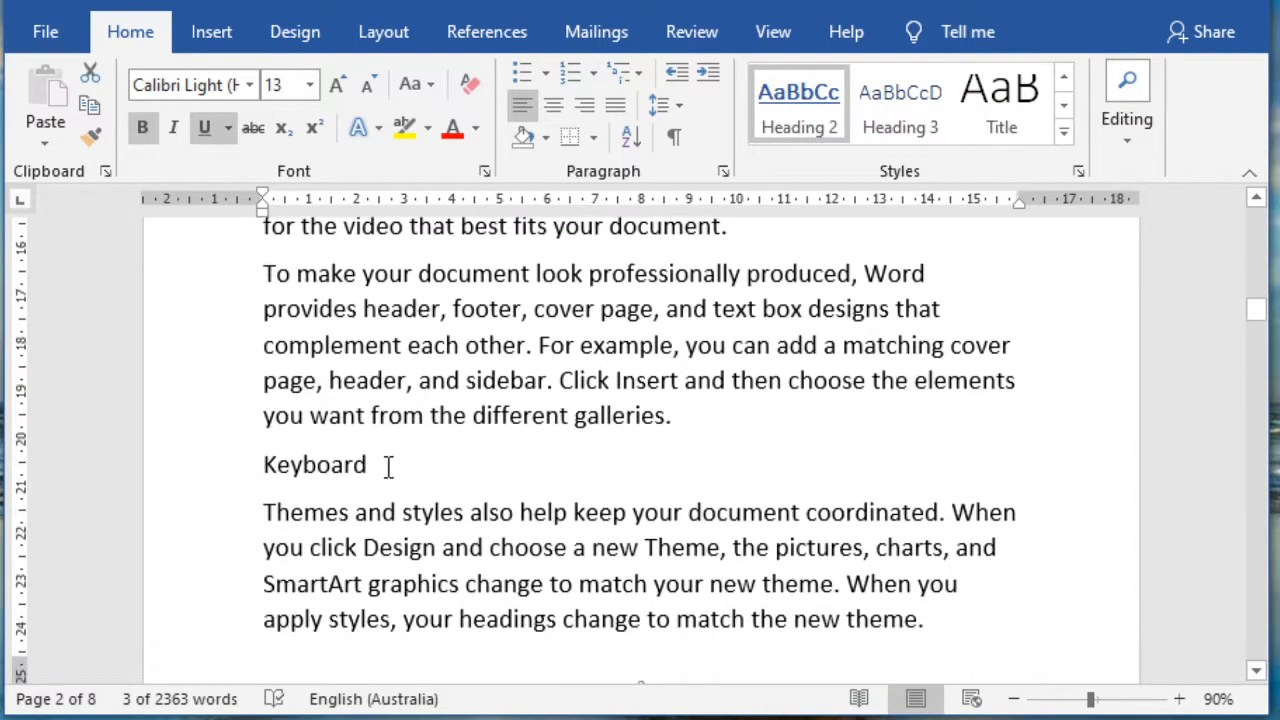
pyautogui.click(246, 463)
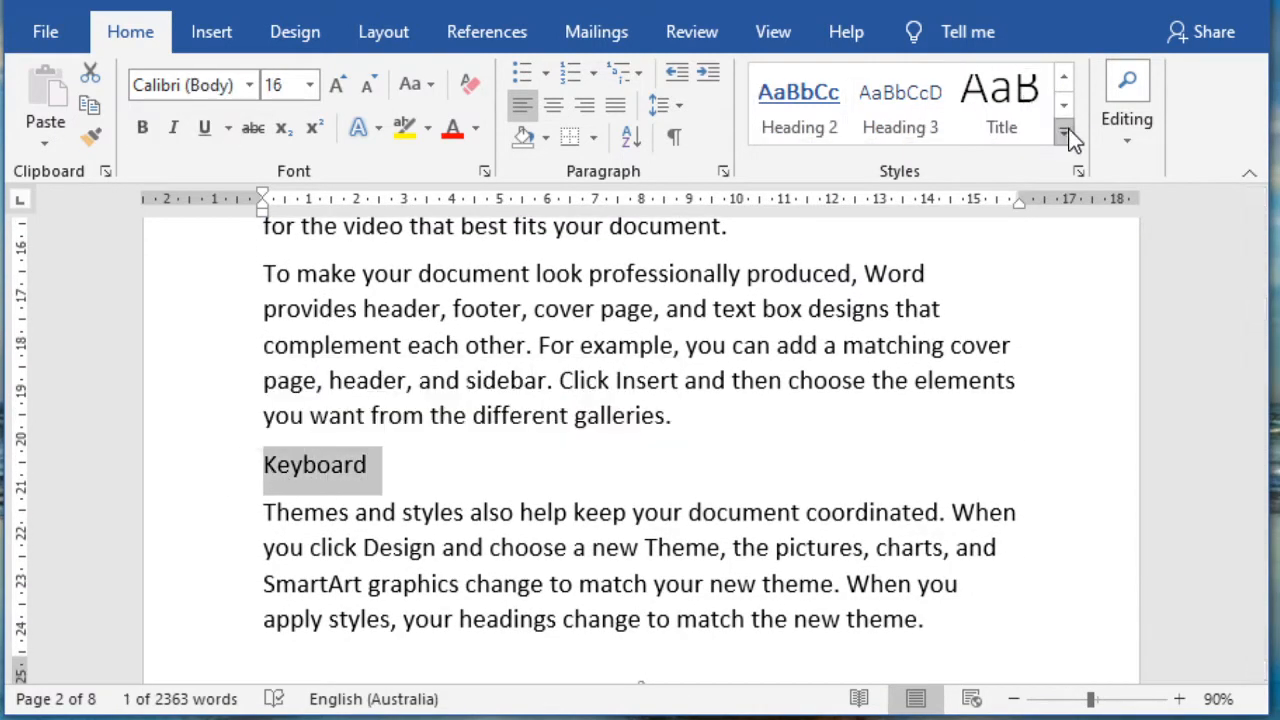
pyautogui.click(1065, 133)
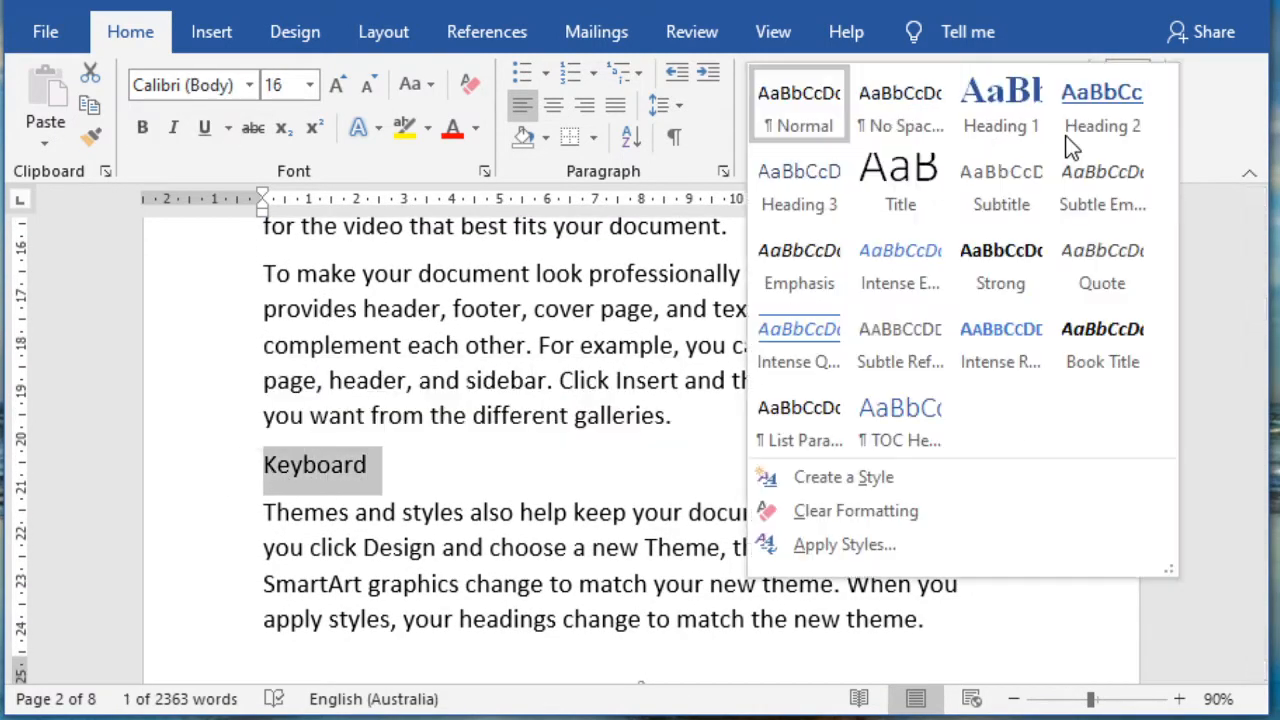
pyautogui.click(808, 204)
# Apply the Heading 3 style to the "Mouse" and "Speaker" lines on page 3.
pyautogui.scroll(-4, 334, 590)
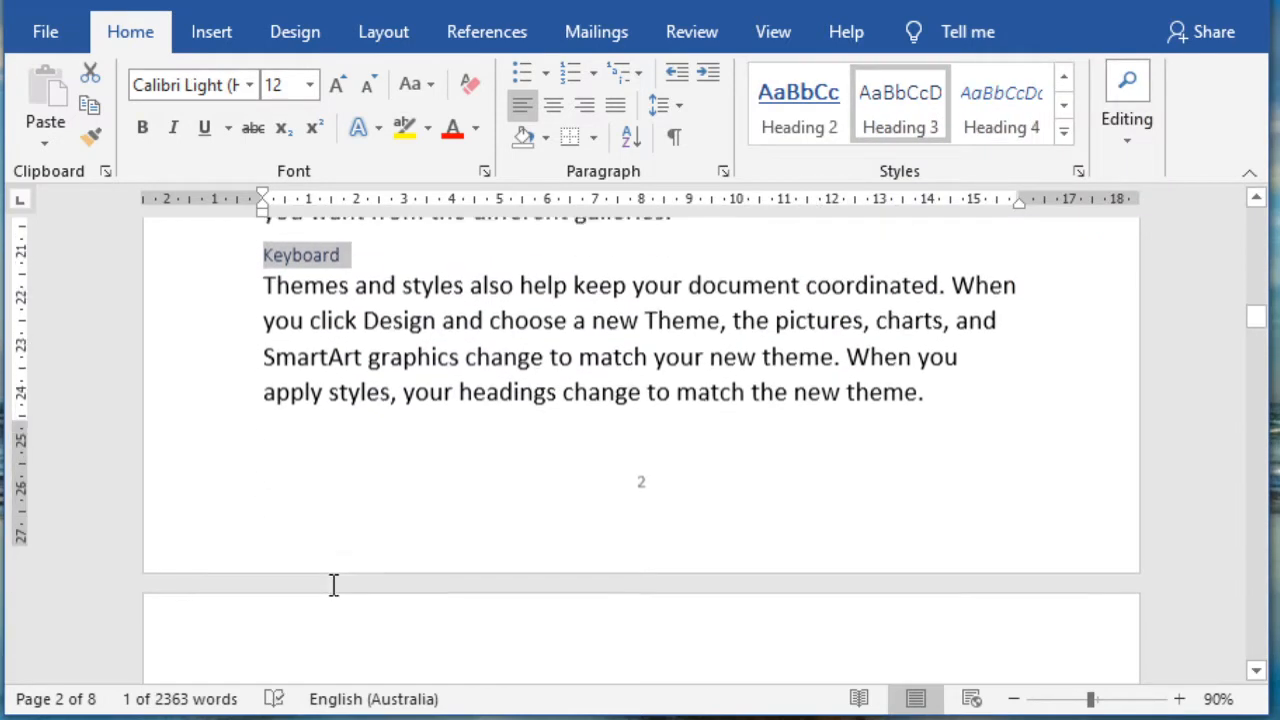
pyautogui.scroll(-5, 334, 570)
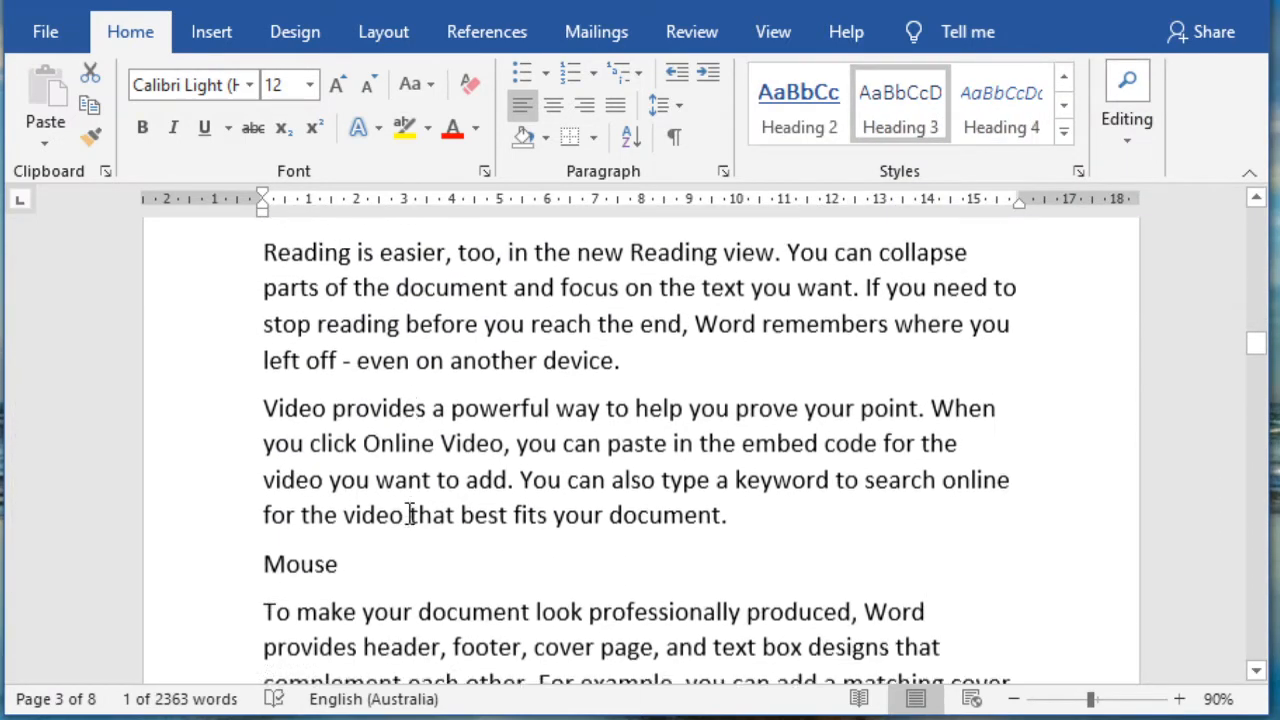
pyautogui.click(249, 545)
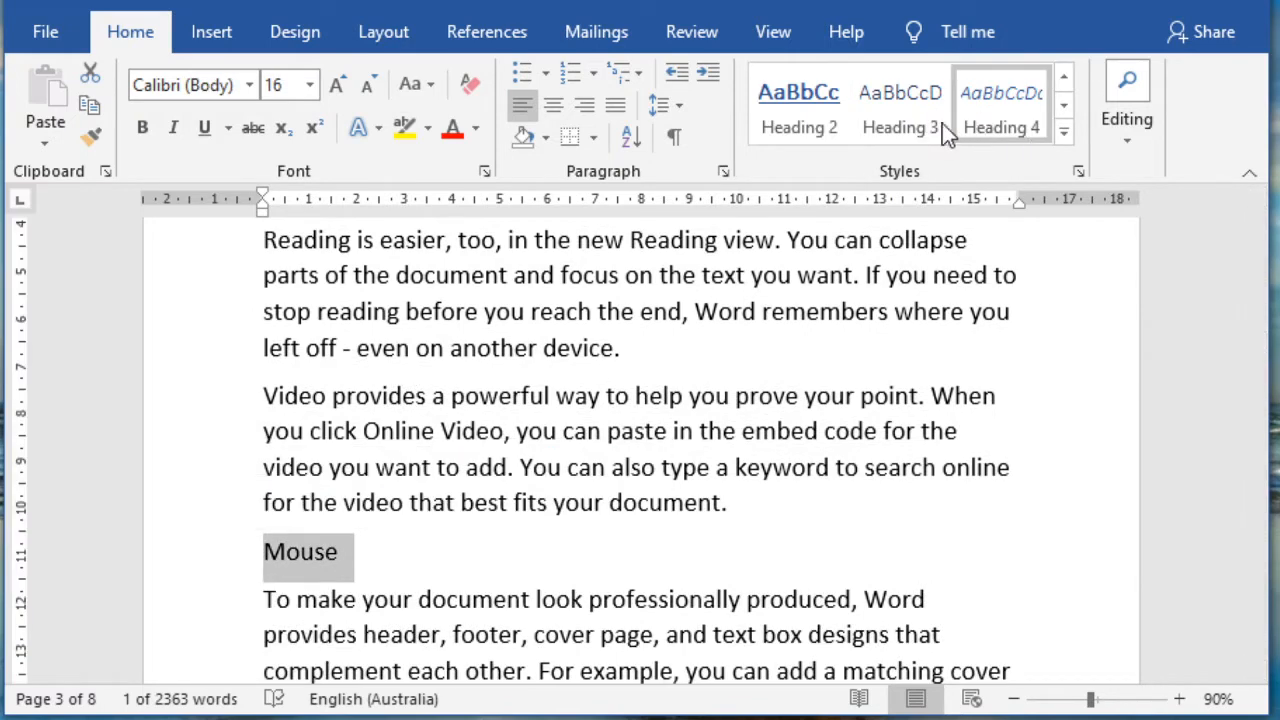
pyautogui.click(910, 109)
pyautogui.scroll(-6, 457, 466)
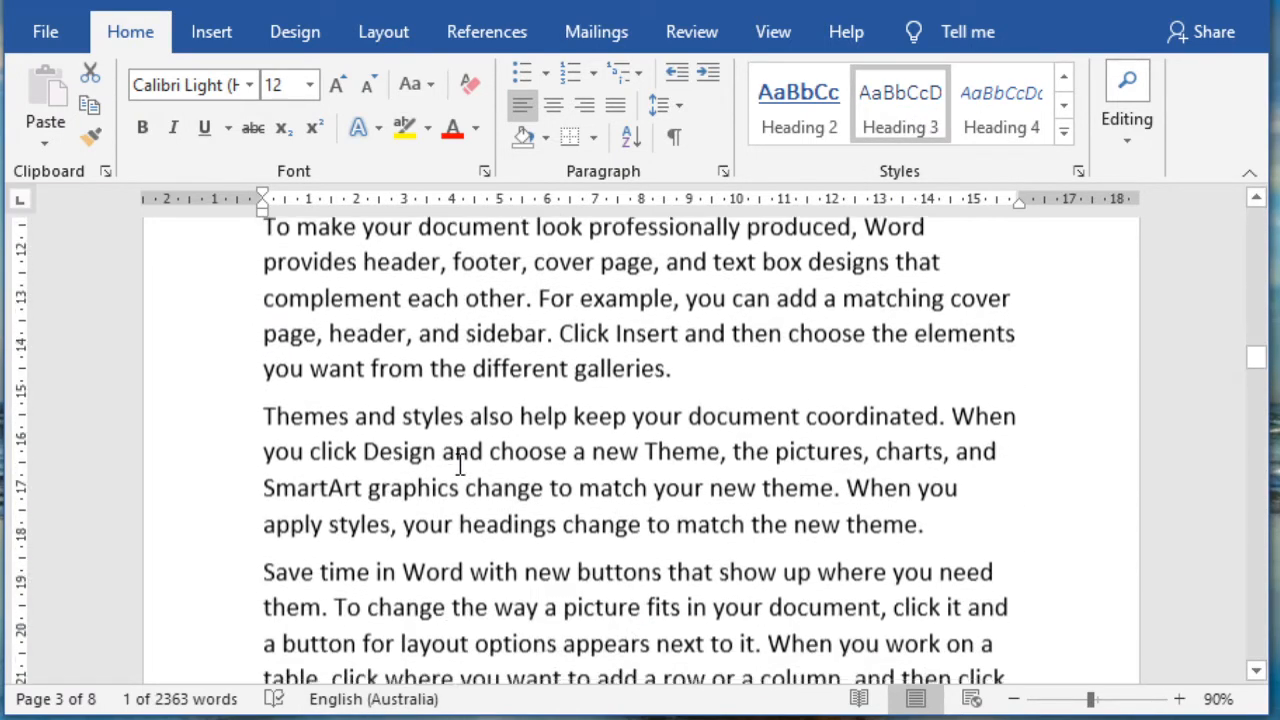
pyautogui.moveTo(372, 528); pyautogui.dragTo(257, 530)
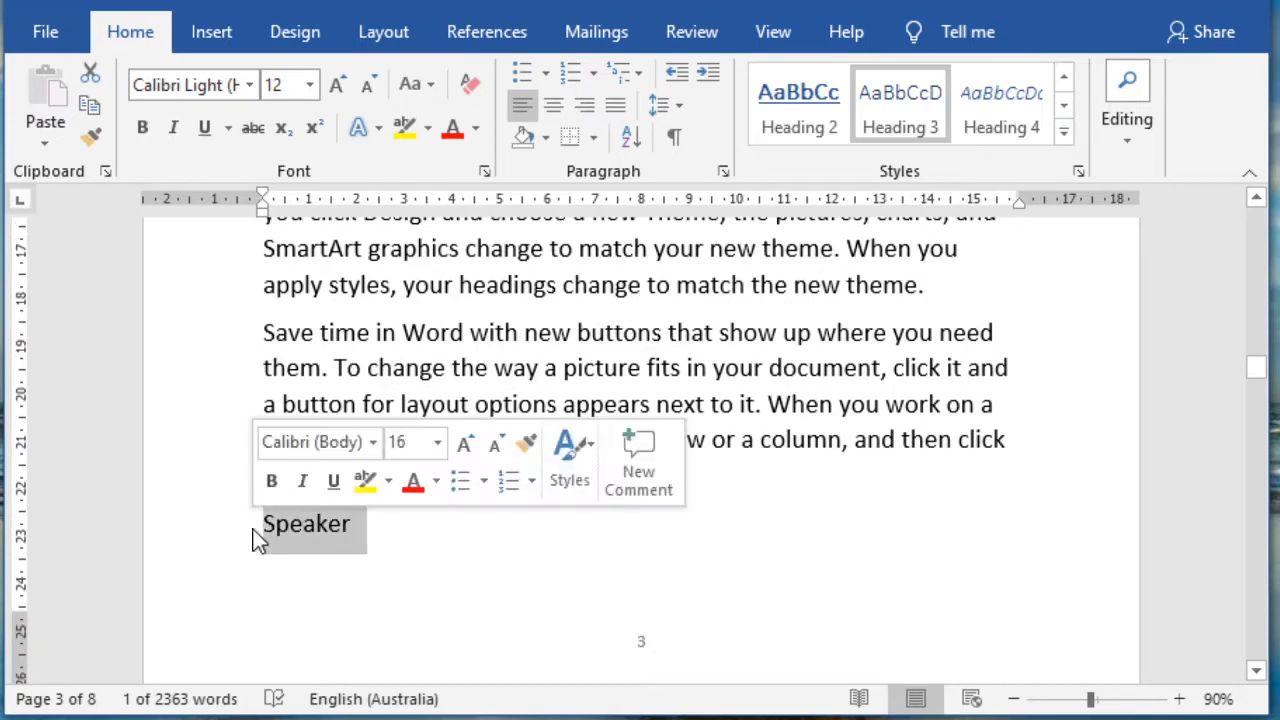
pyautogui.click(894, 123)
# Apply the Heading 3 style to the "Printer" line on page 4.
pyautogui.scroll(-6, 494, 434)
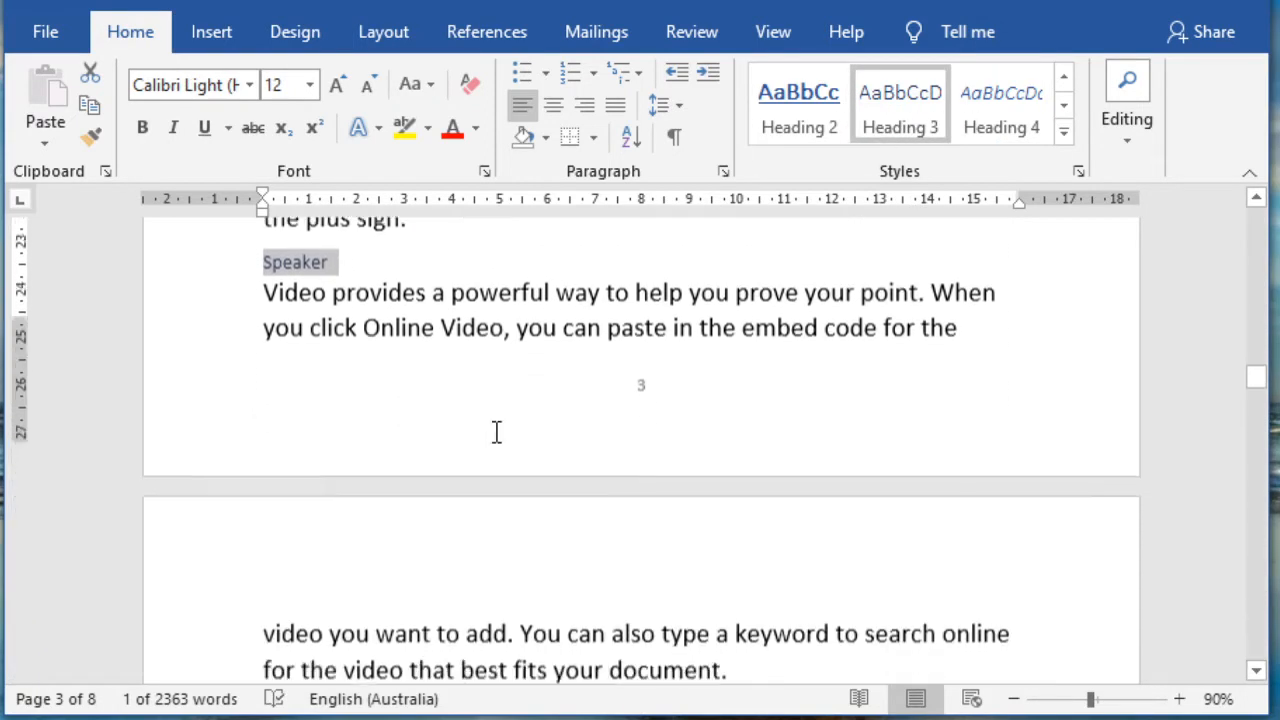
pyautogui.scroll(-10, 496, 432)
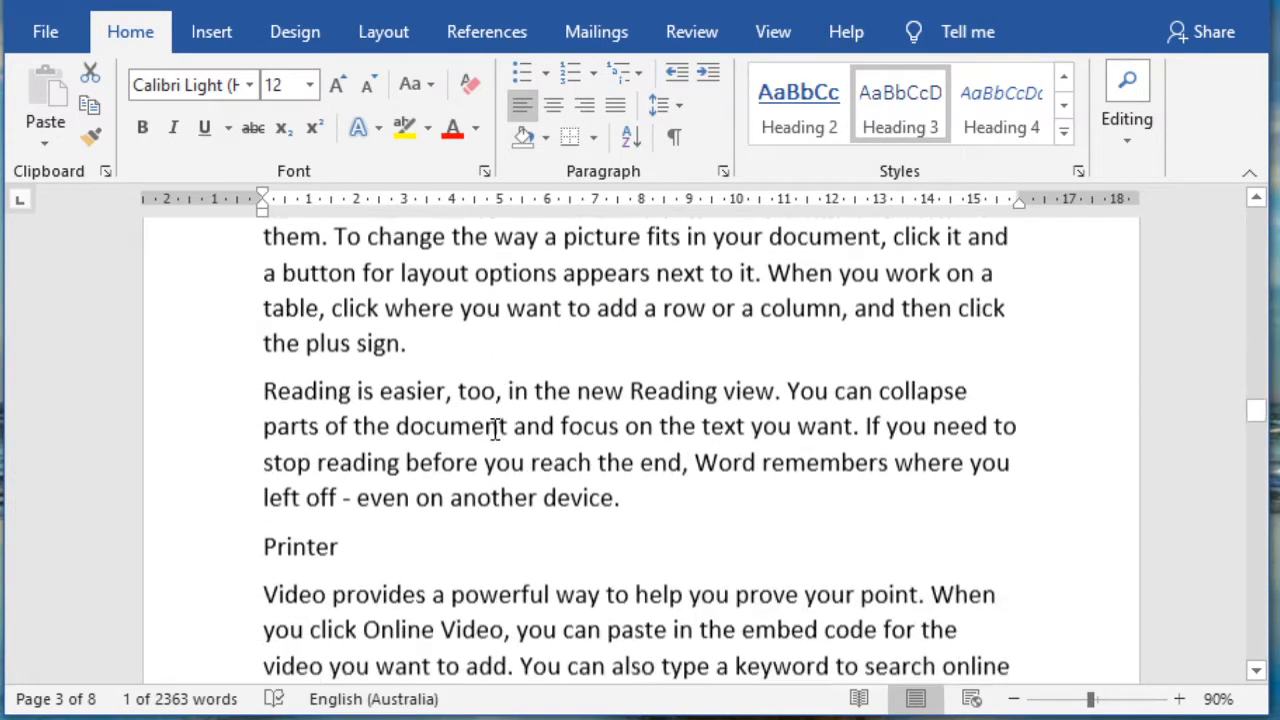
pyautogui.moveTo(328, 428); pyautogui.dragTo(257, 429)
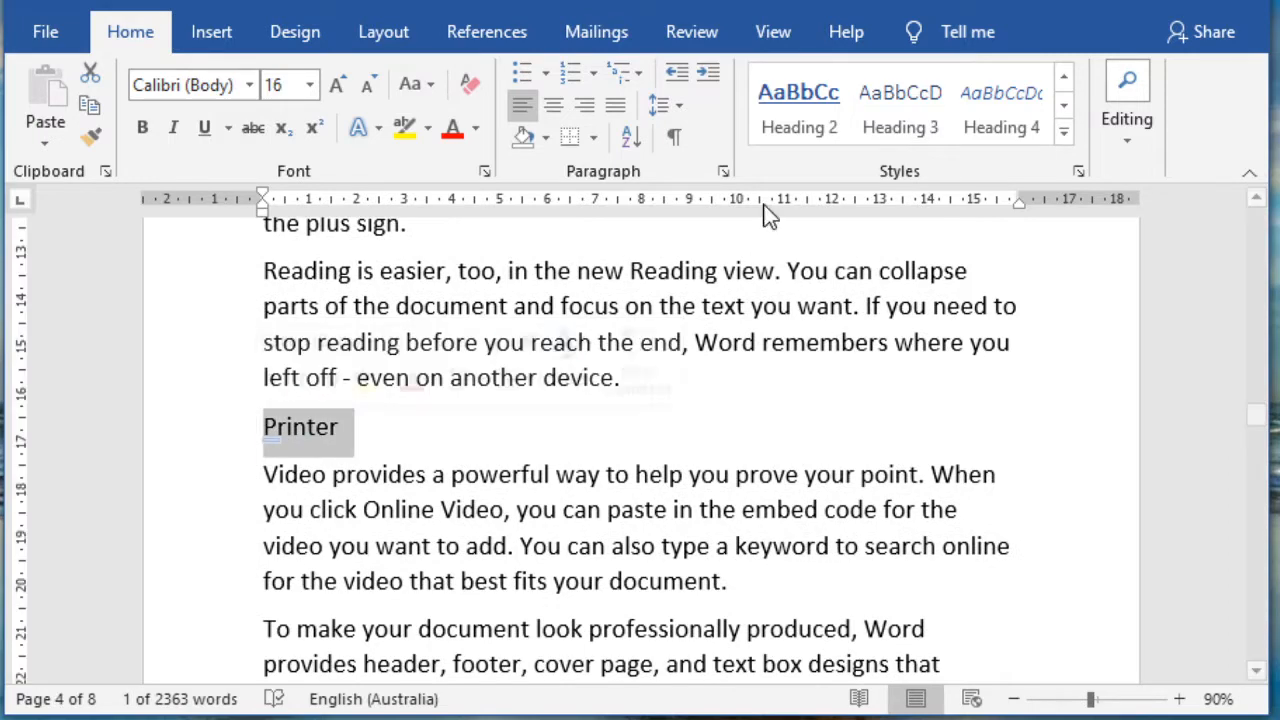
pyautogui.click(888, 110)
# Apply the Heading 1 style to the "Computer Networking" line on page 5.
pyautogui.scroll(-8, 568, 355)
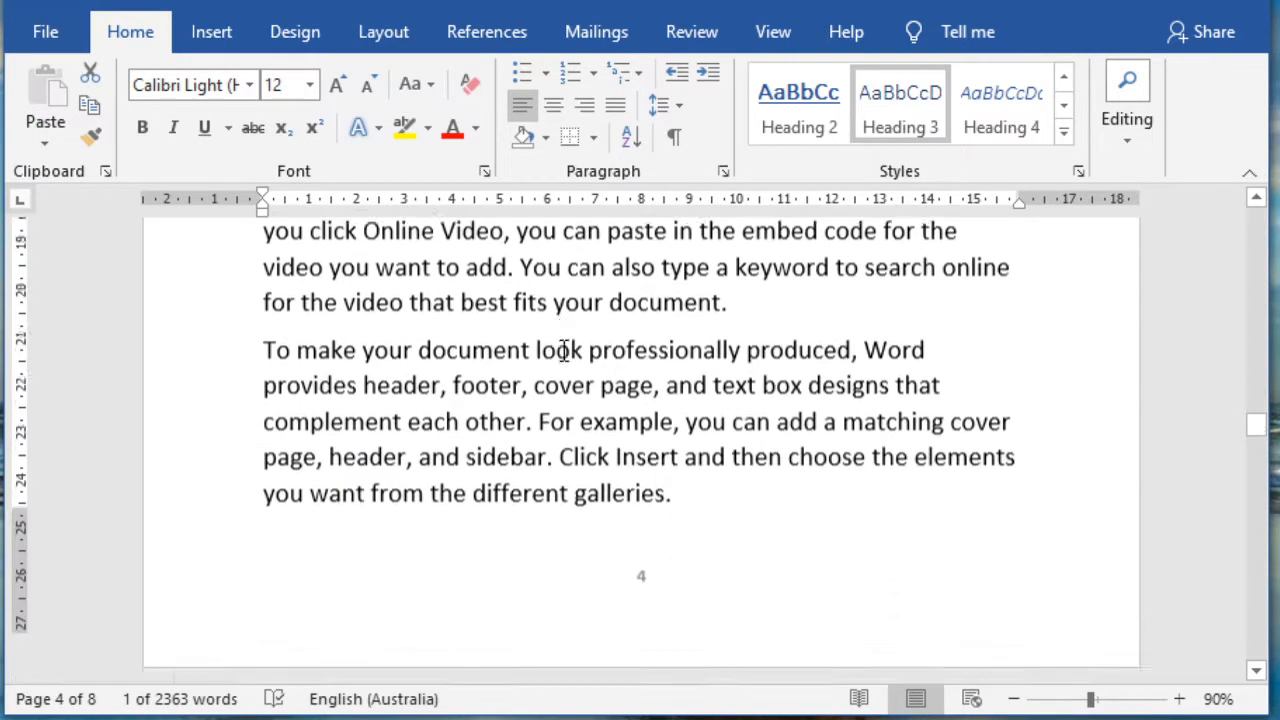
pyautogui.scroll(-5, 566, 350)
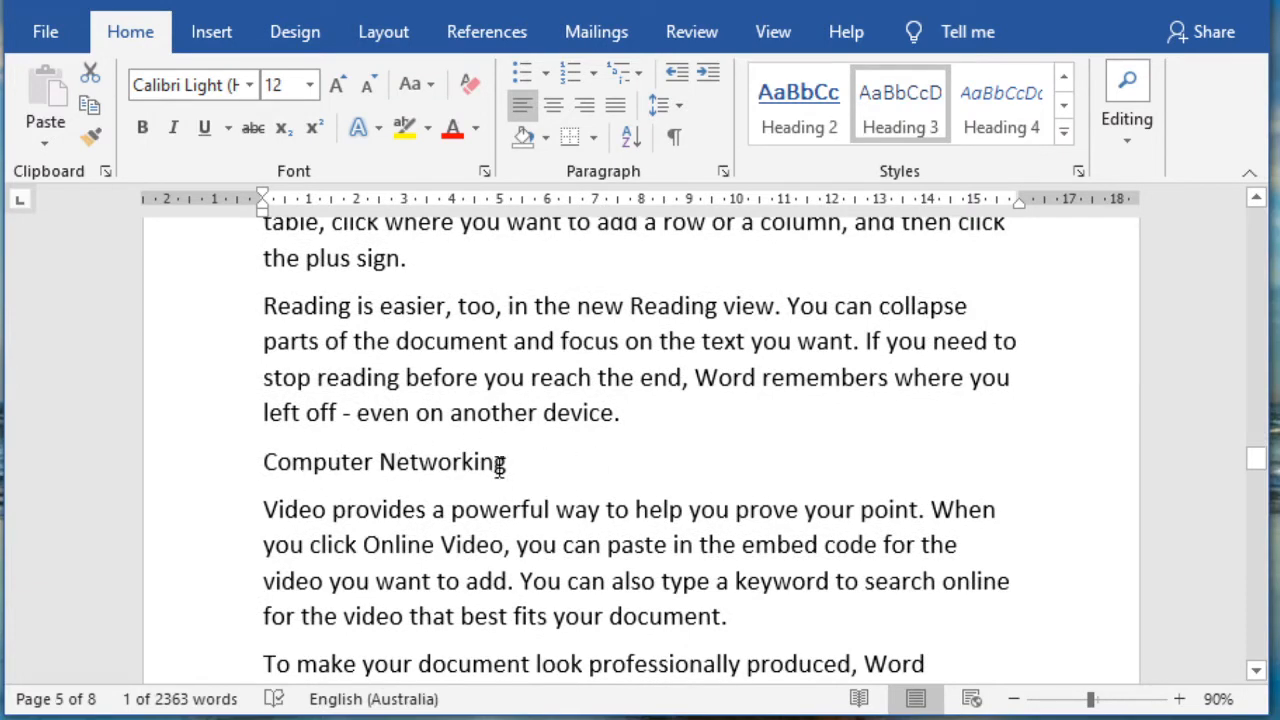
pyautogui.moveTo(493, 470); pyautogui.dragTo(270, 470)
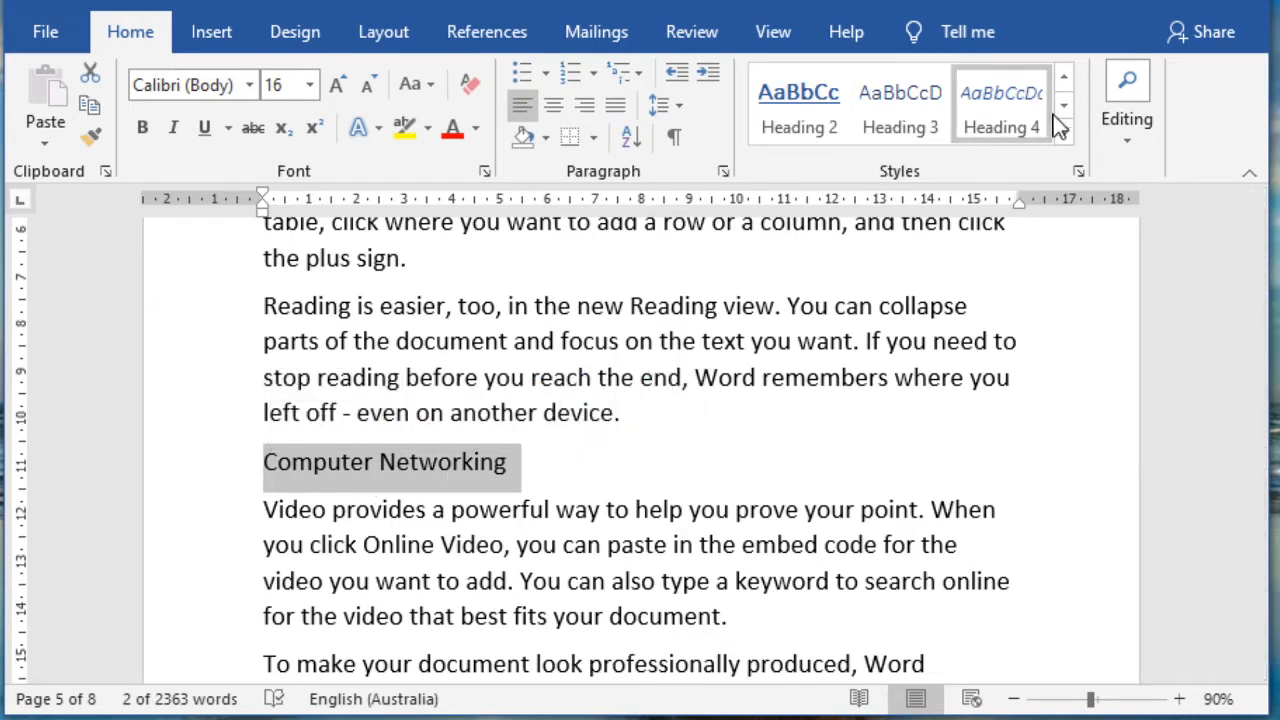
pyautogui.click(1064, 82)
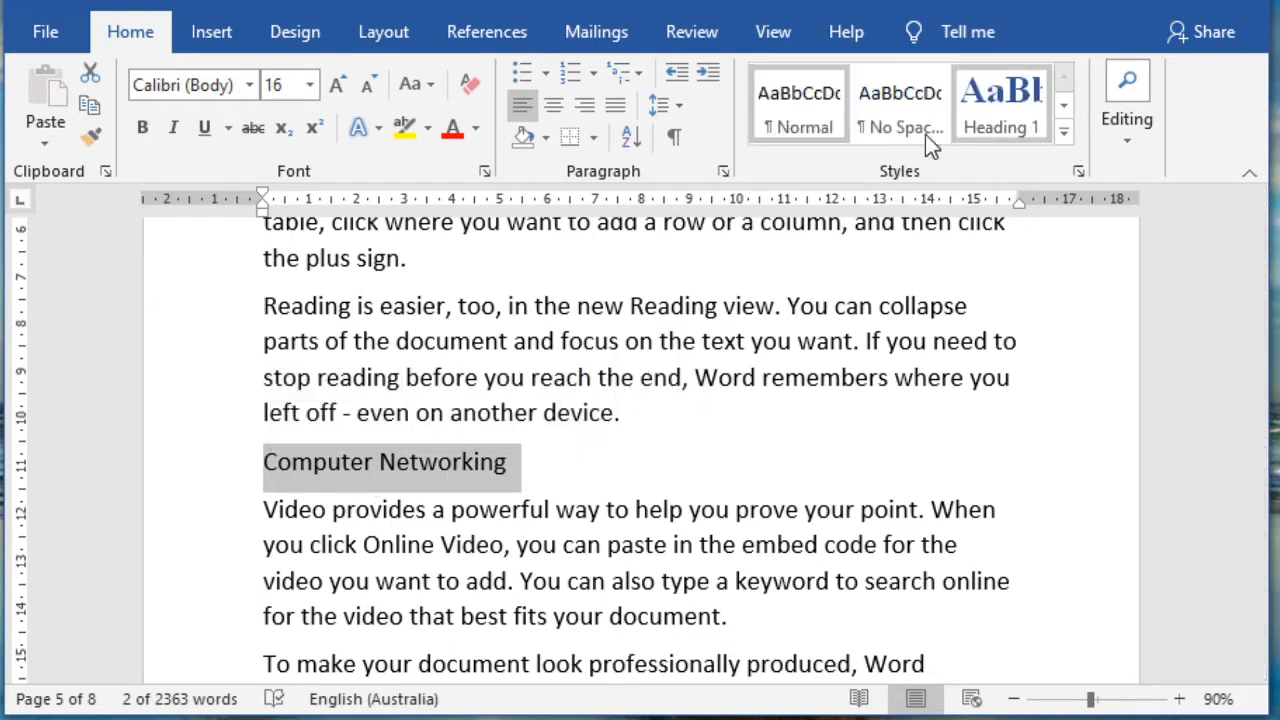
pyautogui.click(1018, 114)
# Apply the Heading 2 style to the "Type of networking" line on page 6.
pyautogui.scroll(-10, 660, 505)
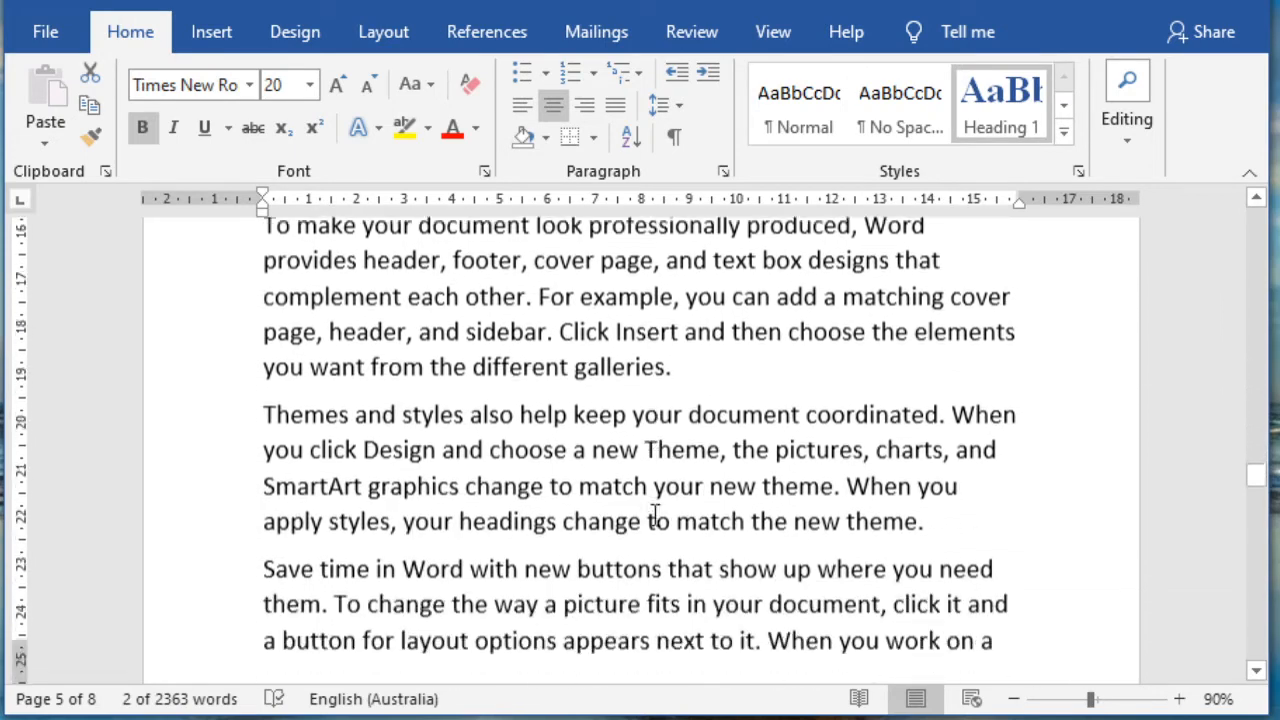
pyautogui.scroll(-8, 655, 514)
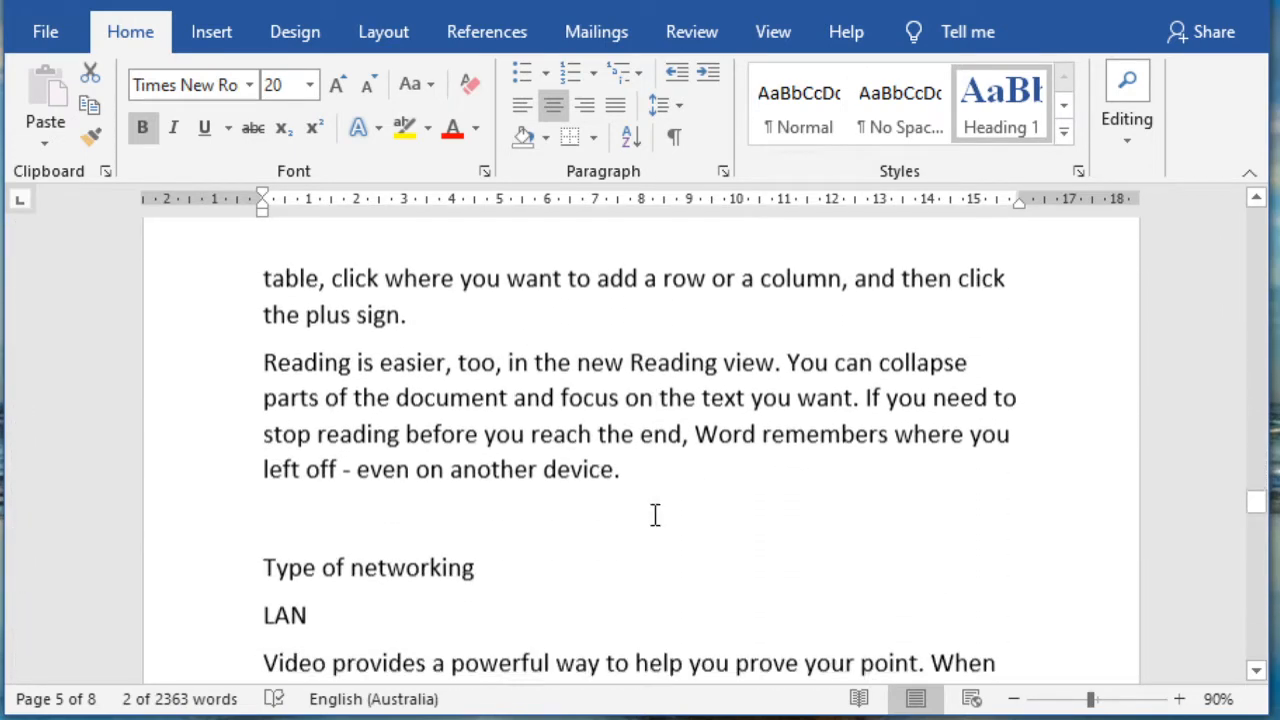
pyautogui.moveTo(489, 494); pyautogui.dragTo(263, 494)
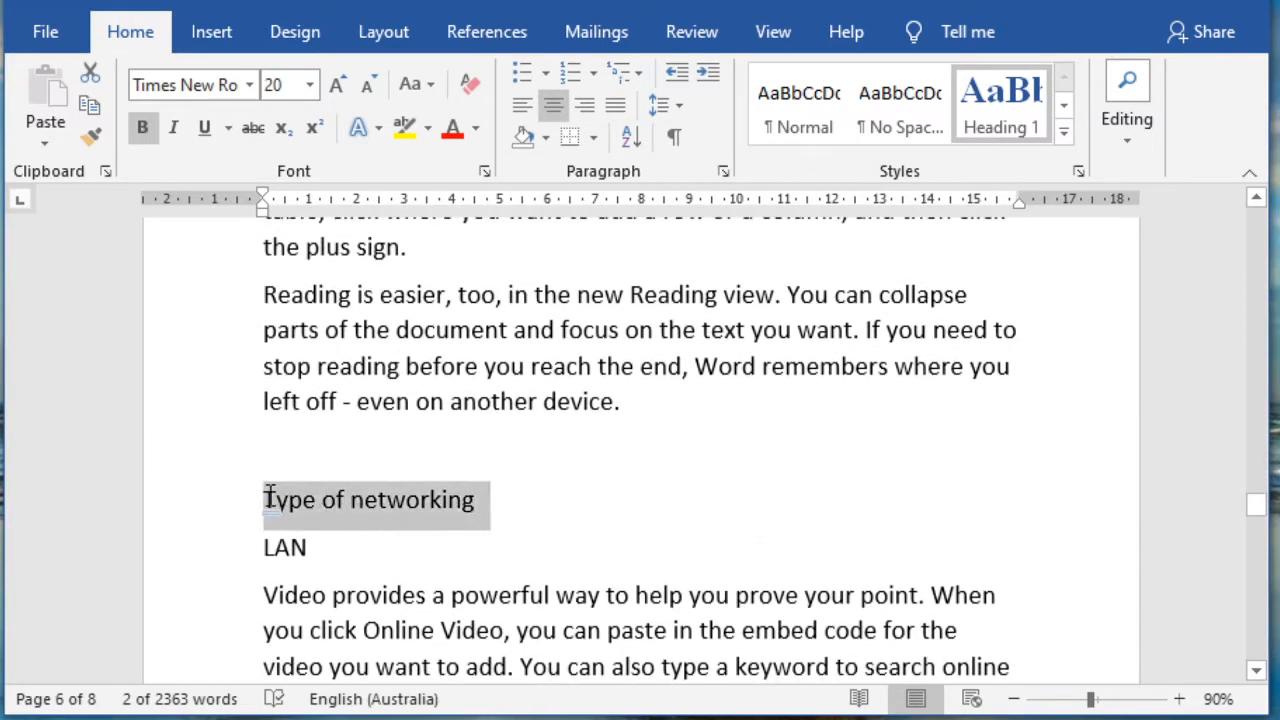
pyautogui.click(1063, 130)
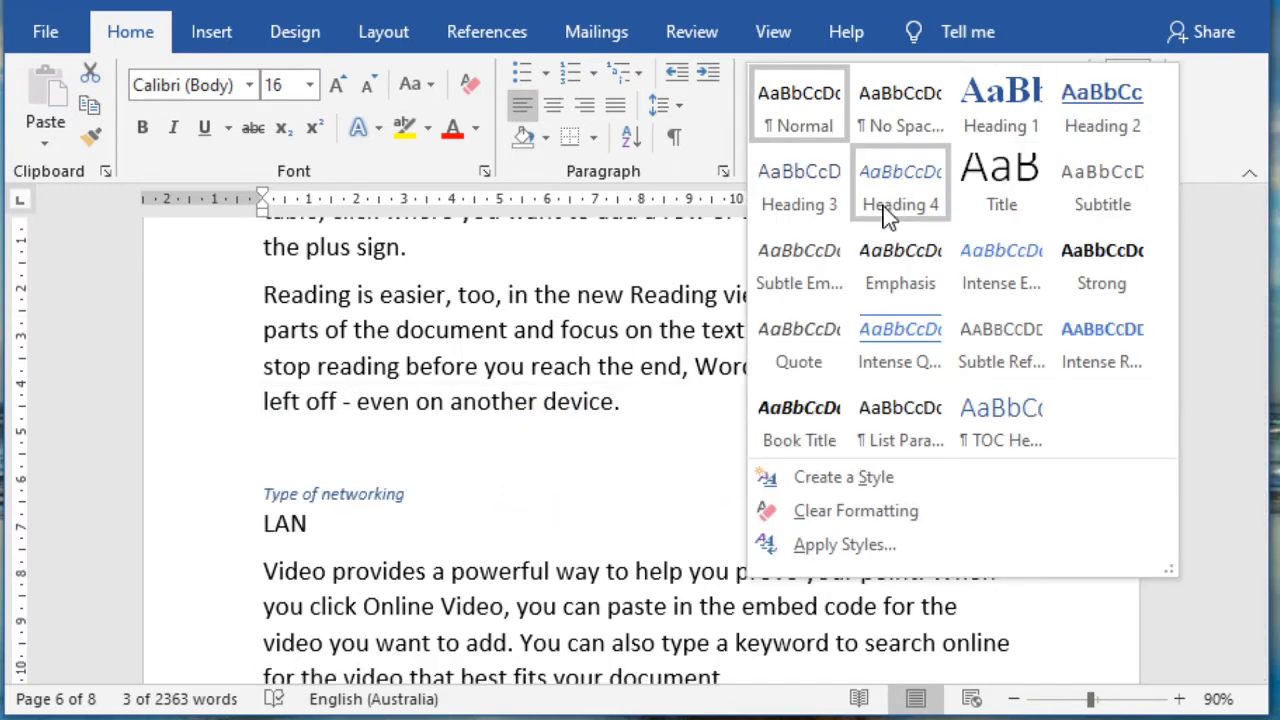
pyautogui.click(1103, 107)
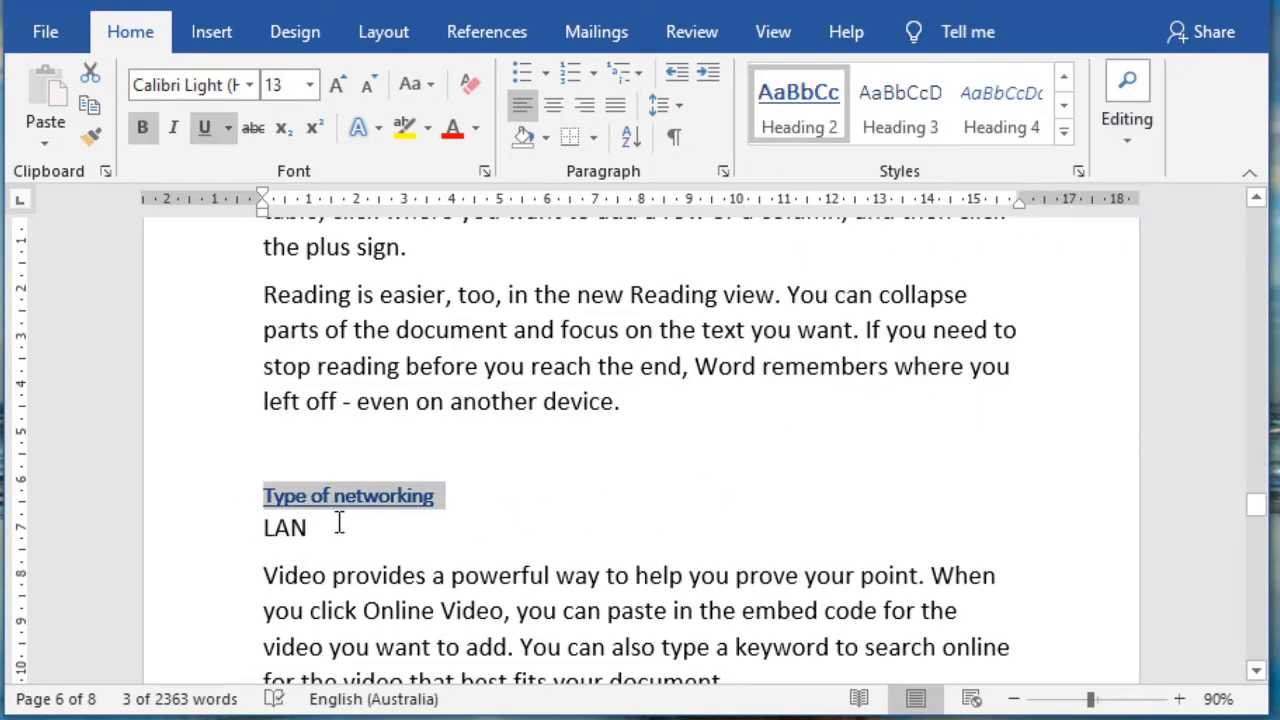
# Apply the Heading 3 style to the "LAN" line on page 6 and the "MAN" line on page 7.
pyautogui.moveTo(339, 524); pyautogui.dragTo(271, 537)
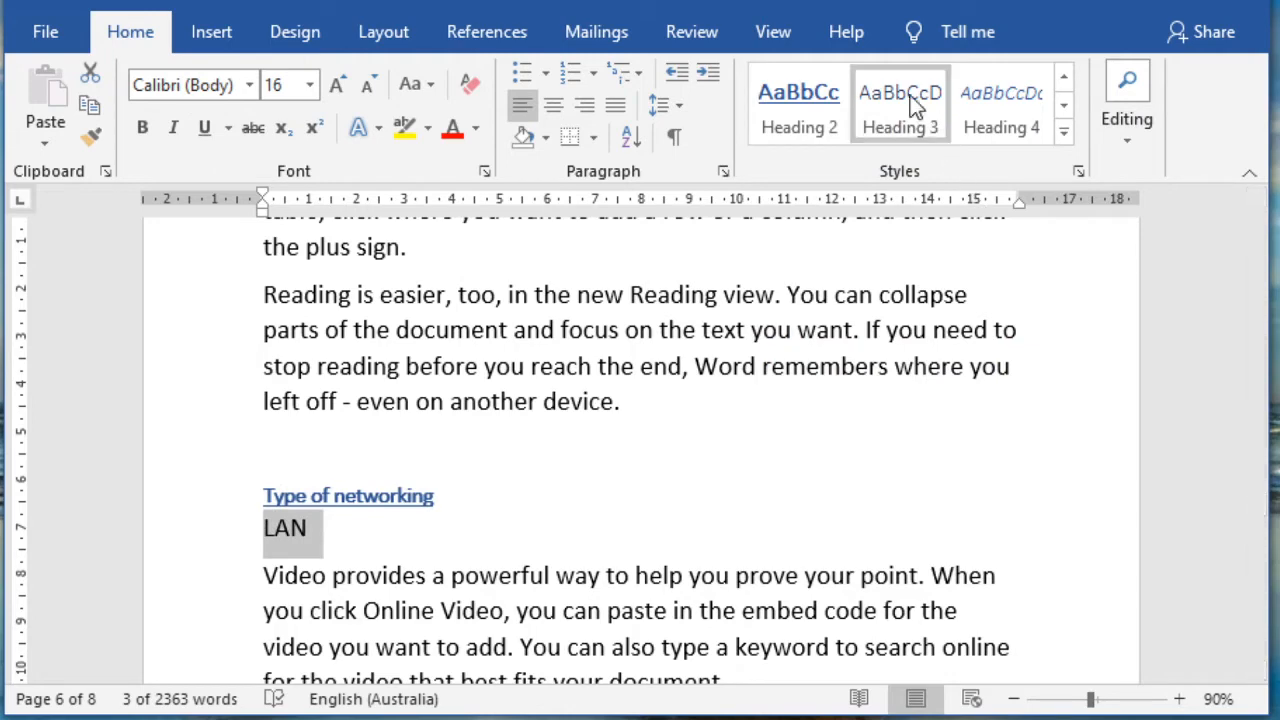
pyautogui.click(906, 120)
pyautogui.scroll(-10, 422, 580)
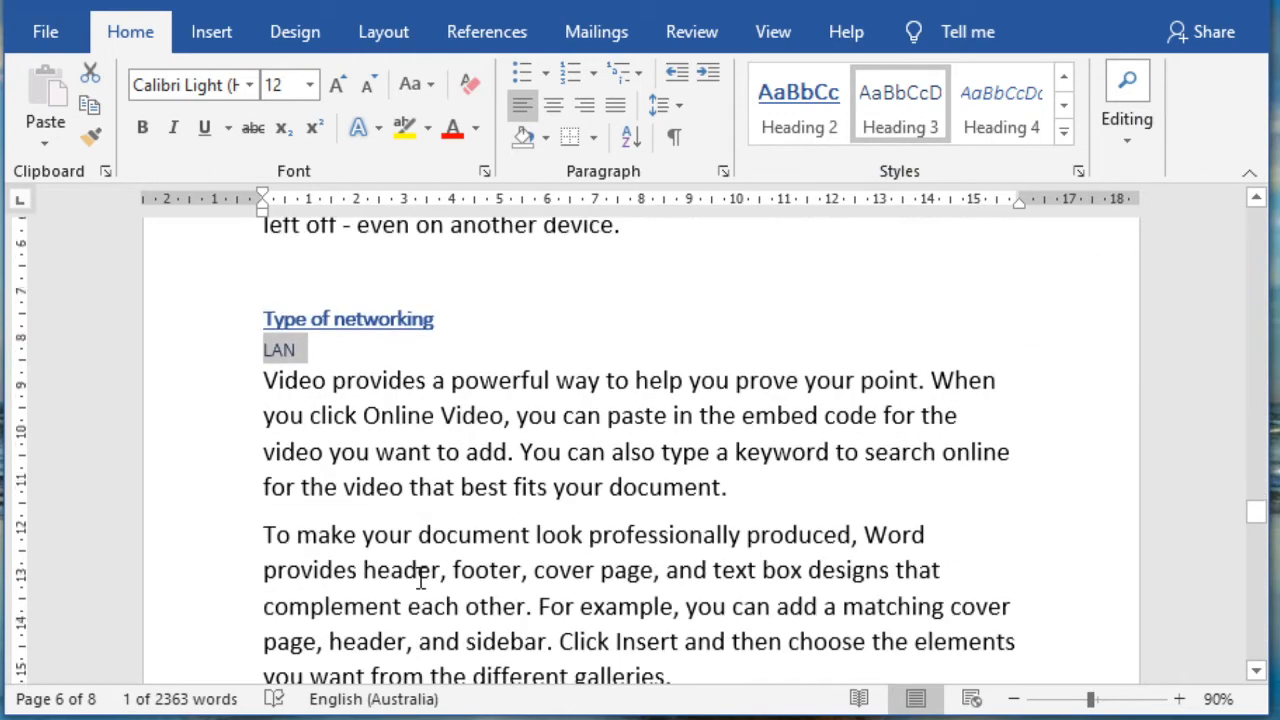
pyautogui.scroll(-5, 390, 547)
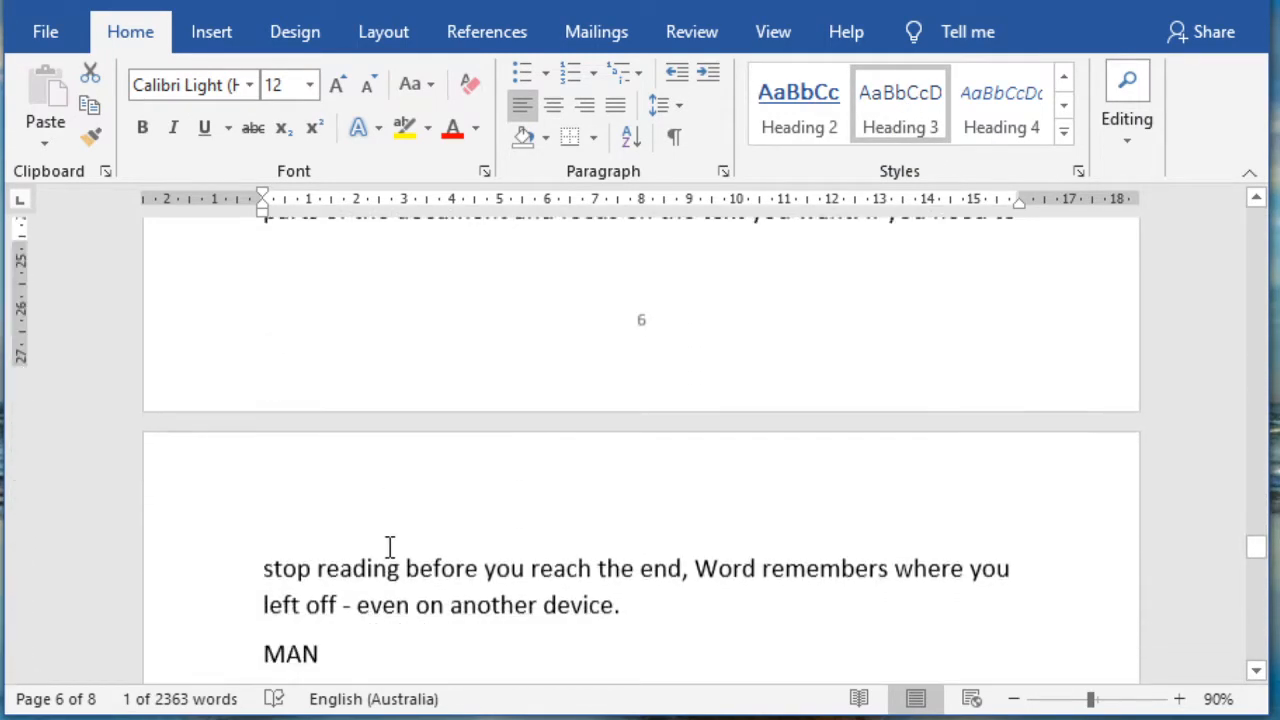
pyautogui.moveTo(310, 487); pyautogui.dragTo(263, 490)
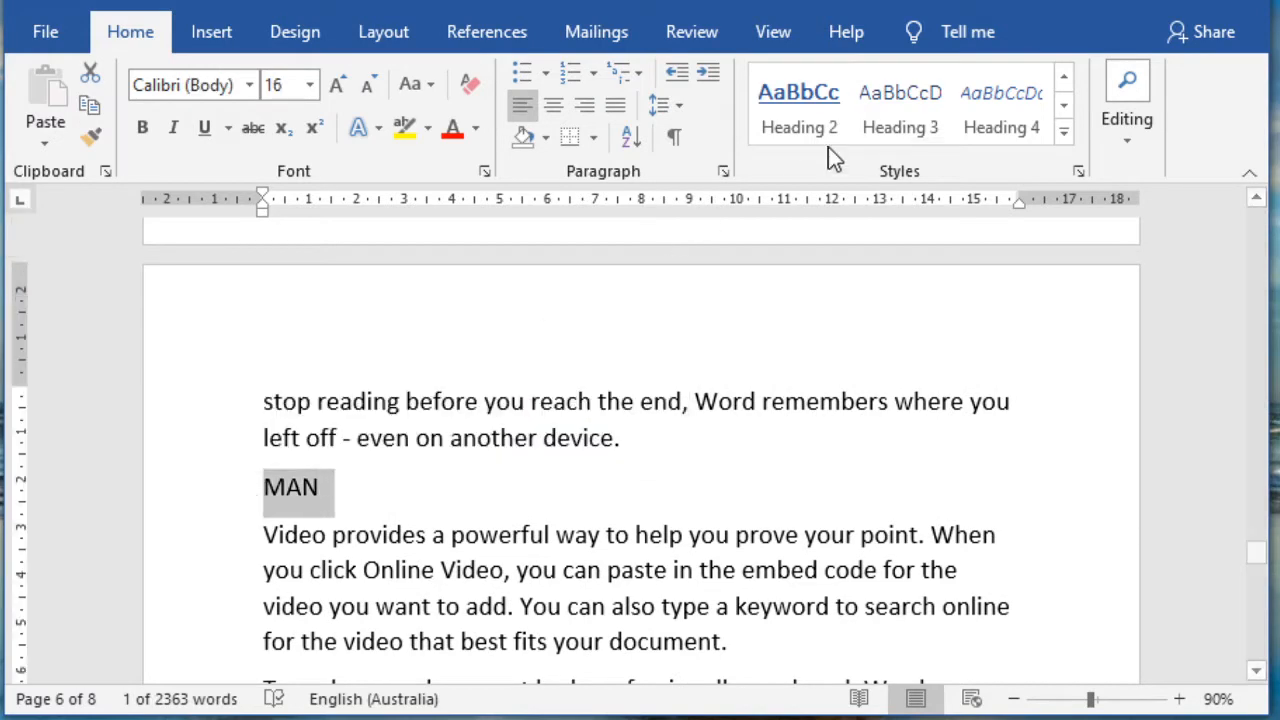
pyautogui.click(924, 118)
# Apply the Heading 3 style to the "WAN" line near the end of page 7 and deselect it.
pyautogui.scroll(-10, 681, 372)
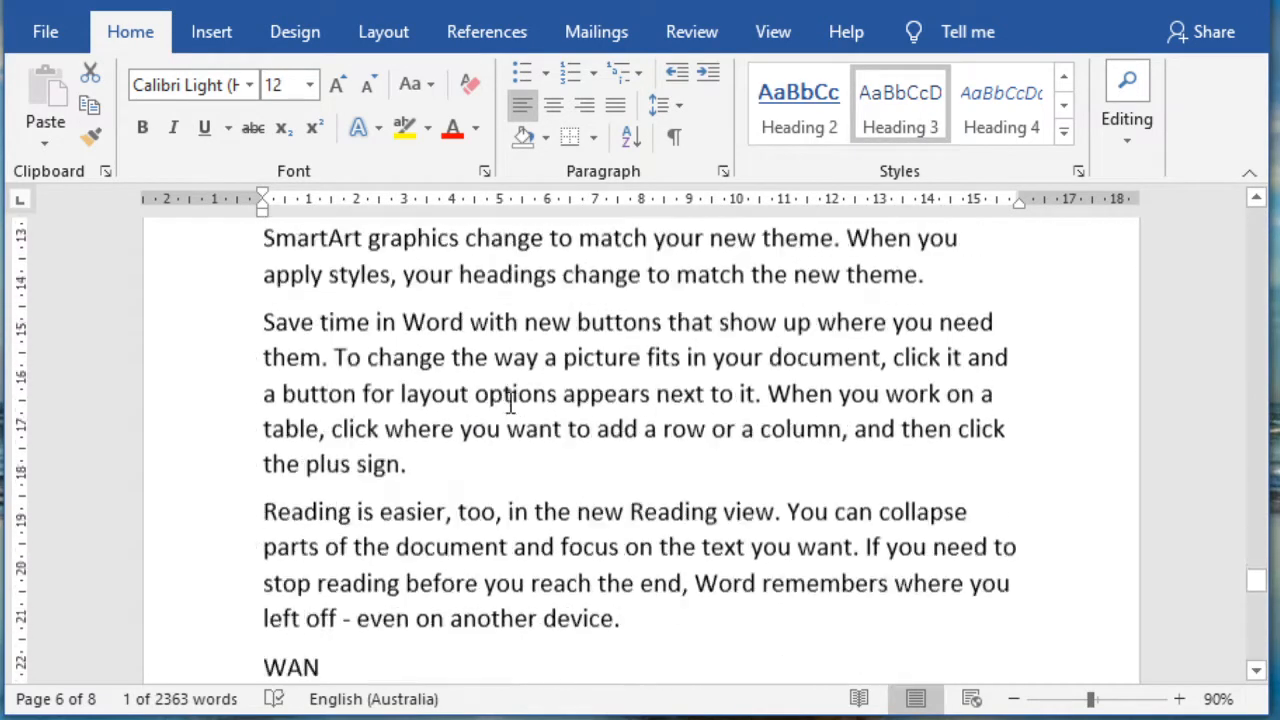
pyautogui.moveTo(340, 360); pyautogui.dragTo(240, 366)
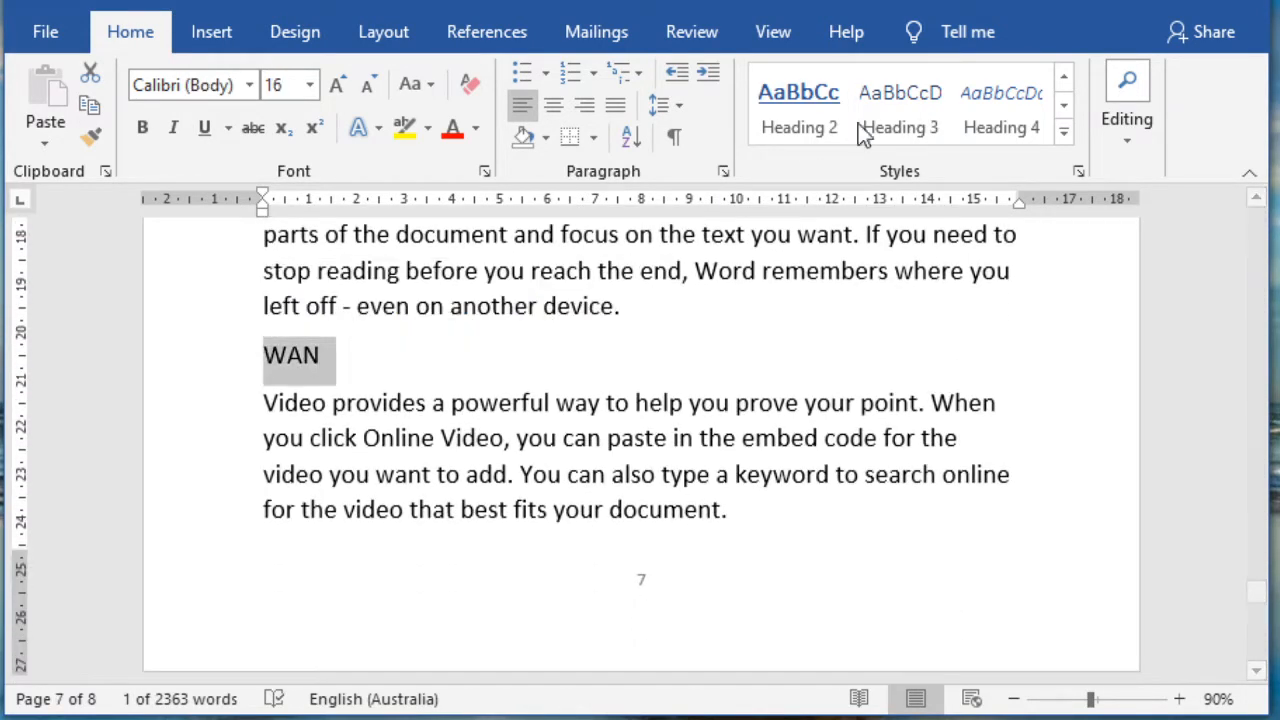
pyautogui.click(911, 127)
pyautogui.click(461, 390)
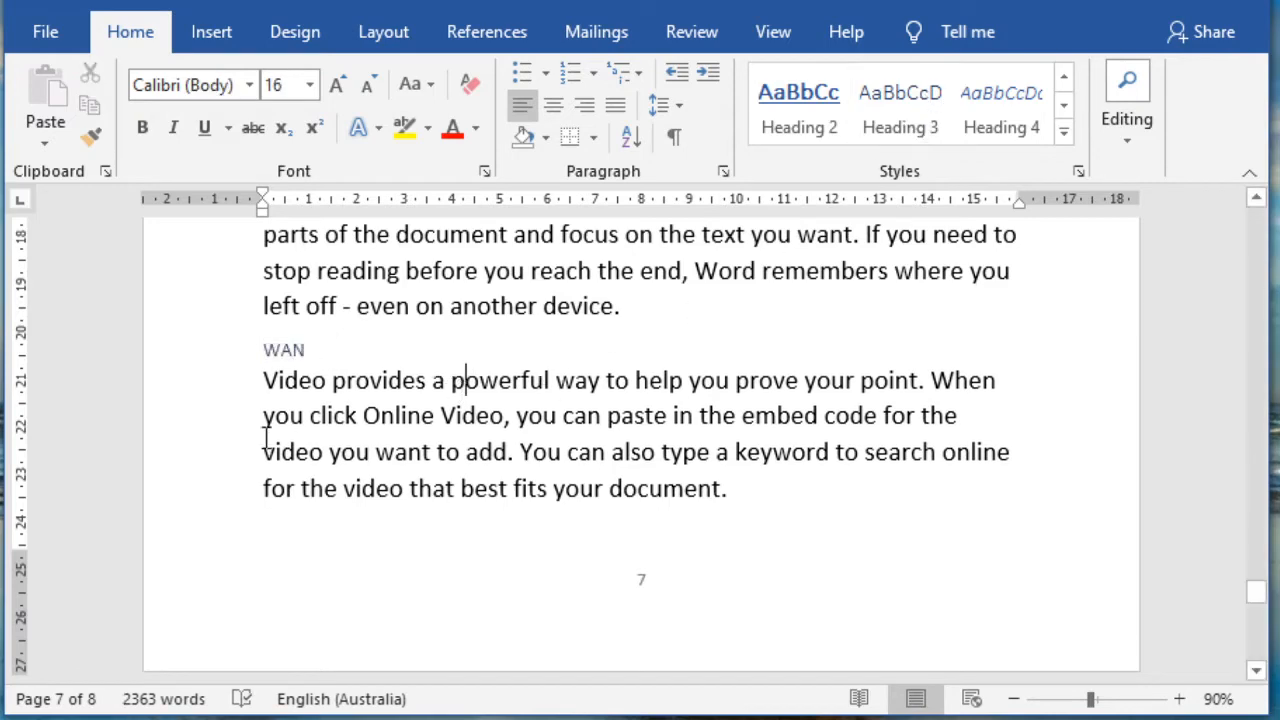
# Review the styled headings from the WAN and MAN sections back to the start of the document.
pyautogui.scroll(5, 334, 430)
pyautogui.scroll(5, 337, 400)
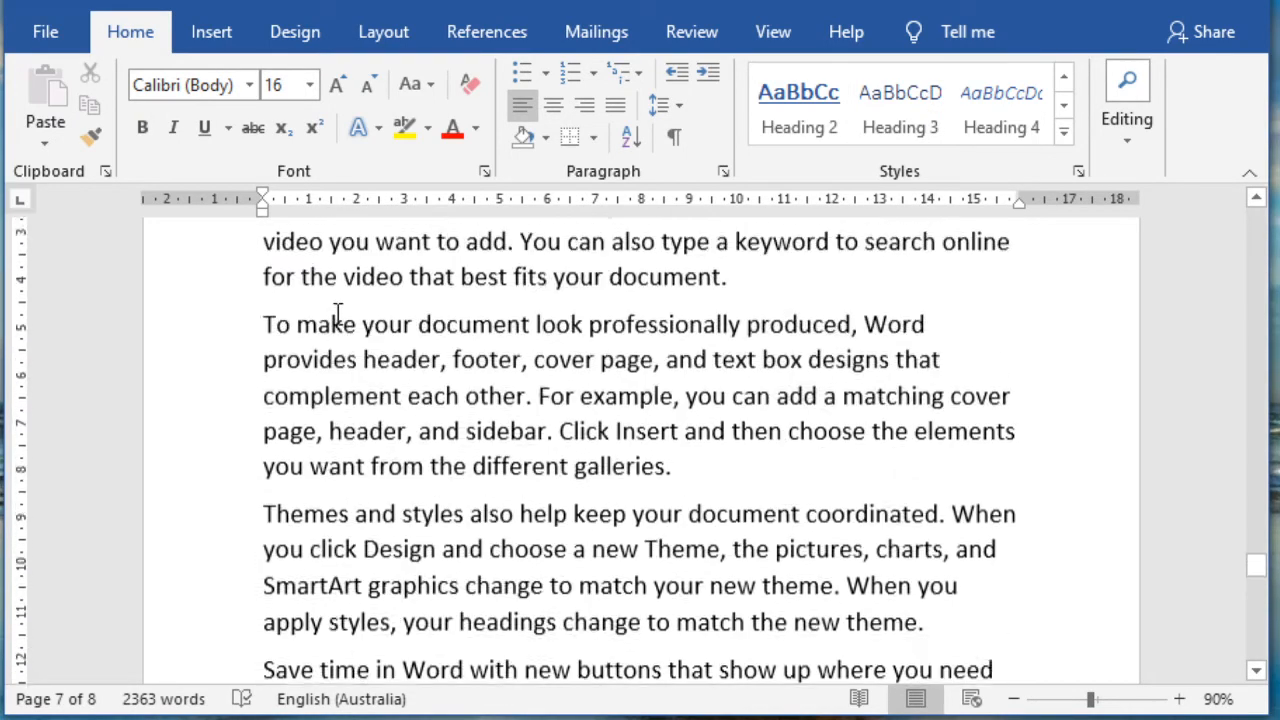
pyautogui.moveTo(333, 455); pyautogui.dragTo(420, 522)
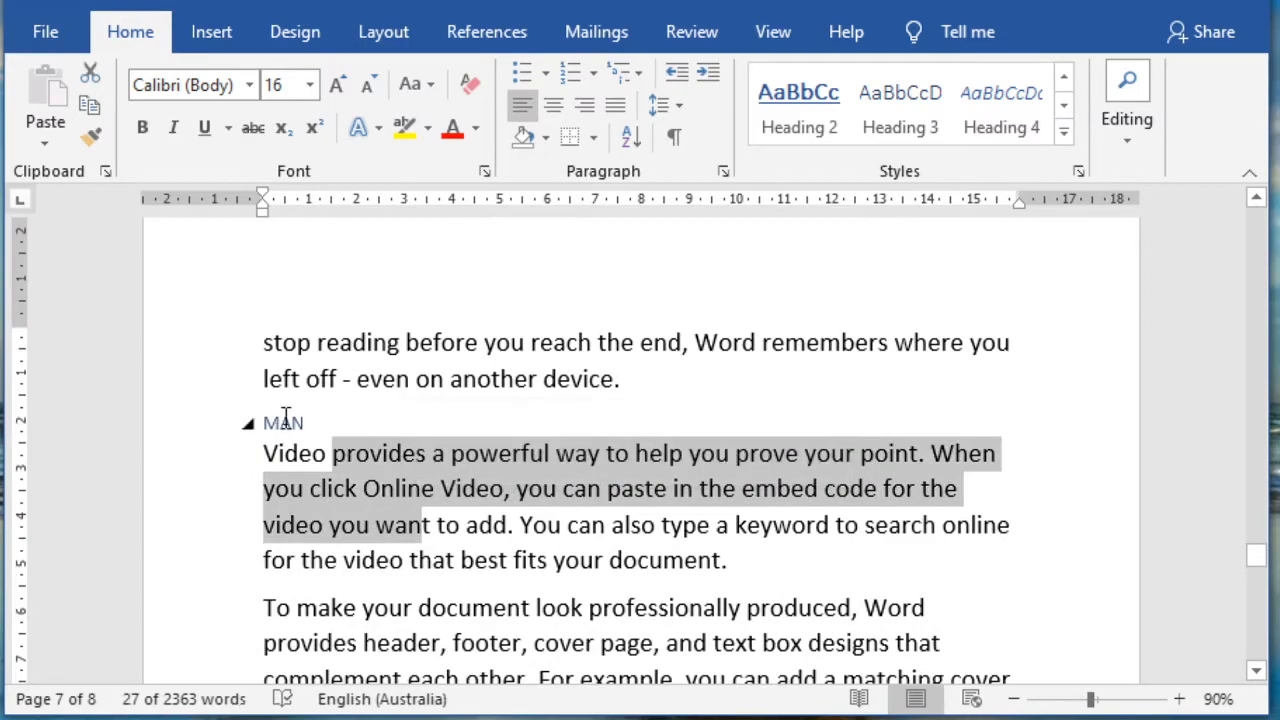
pyautogui.click(505, 487)
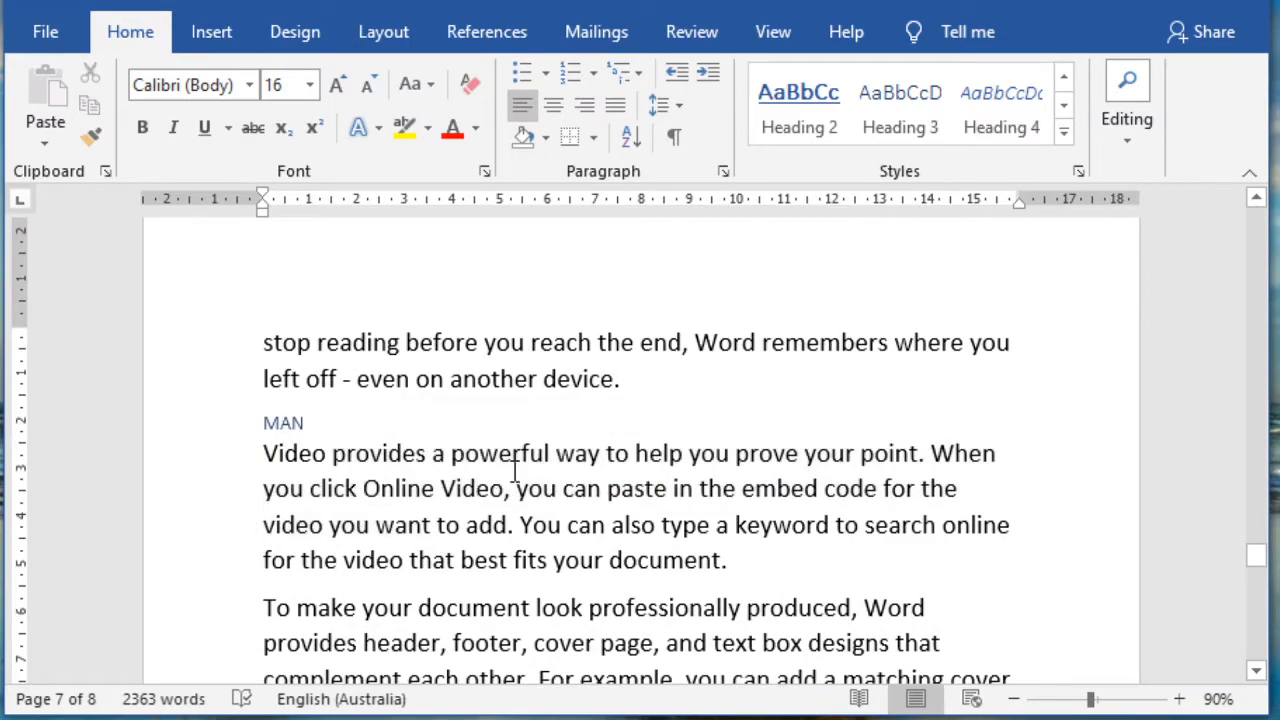
pyautogui.scroll(5, 466, 514)
pyautogui.scroll(-10, 633, 428)
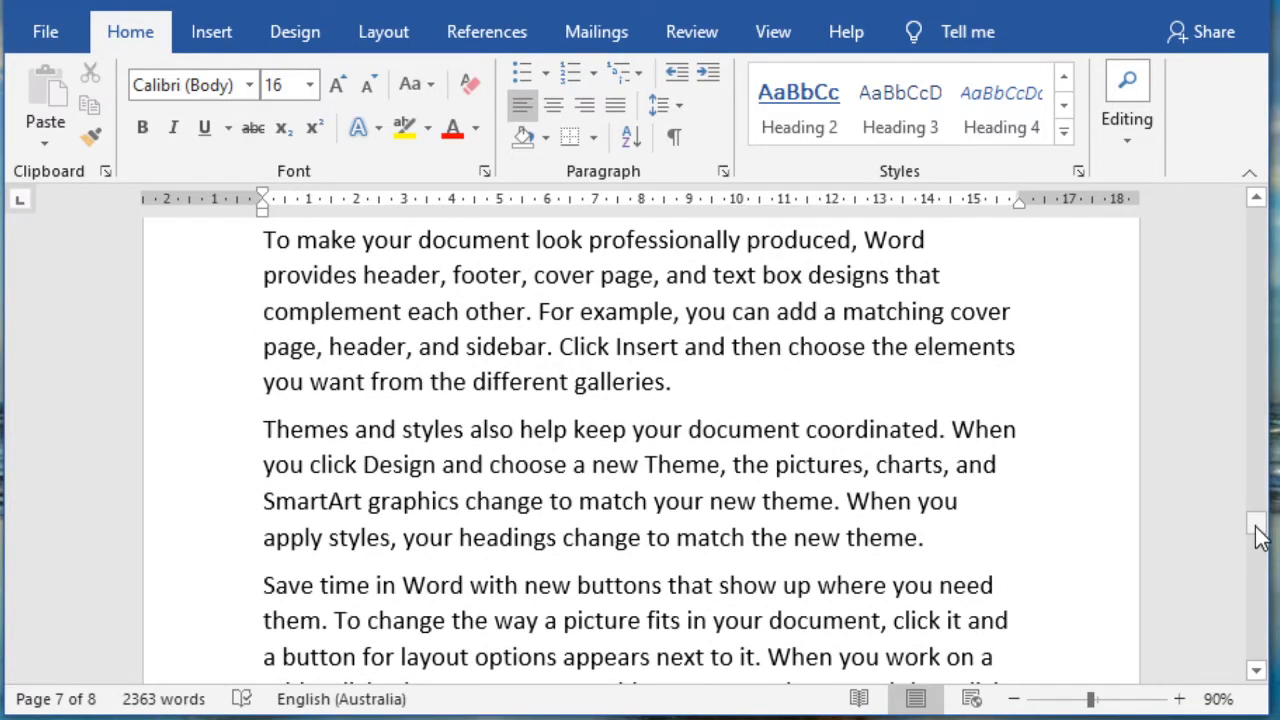
pyautogui.moveTo(1258, 537); pyautogui.dragTo(1258, 215)
pyautogui.click(516, 484)
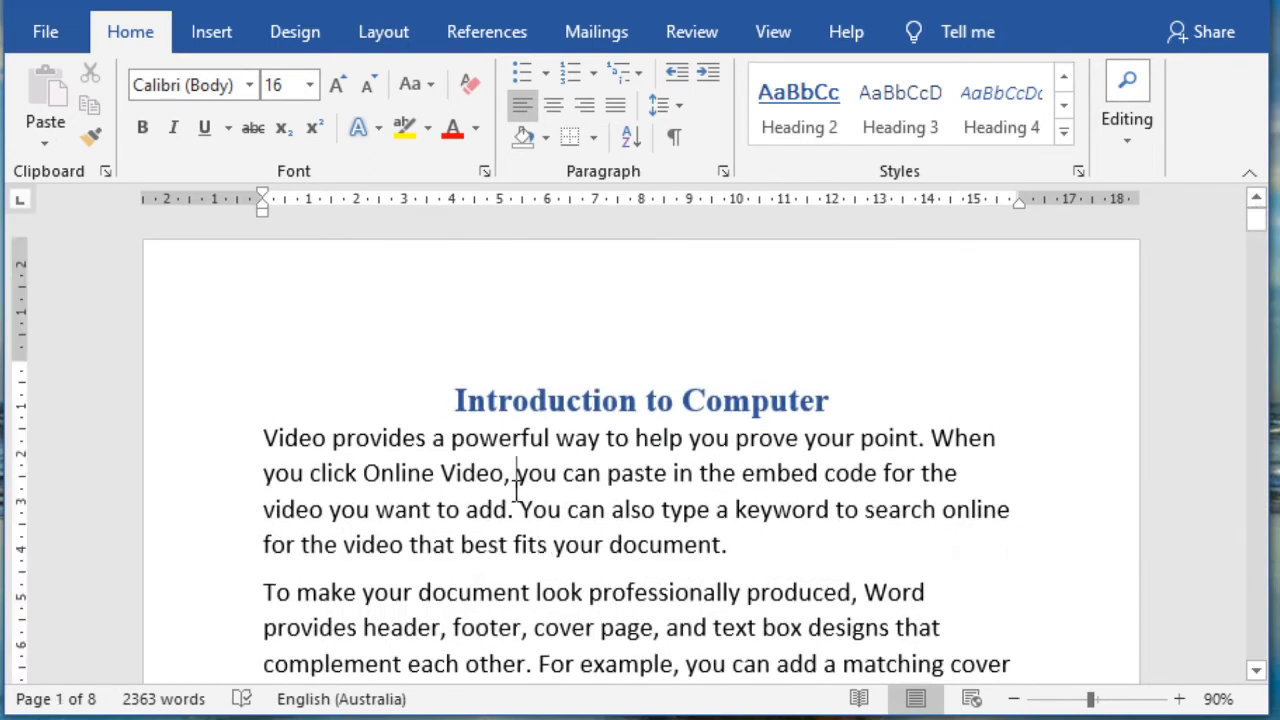
# Modify the Heading 1 style from the "Introduction to Computer" title, changing its font to Arial Black.
pyautogui.click(720, 402)
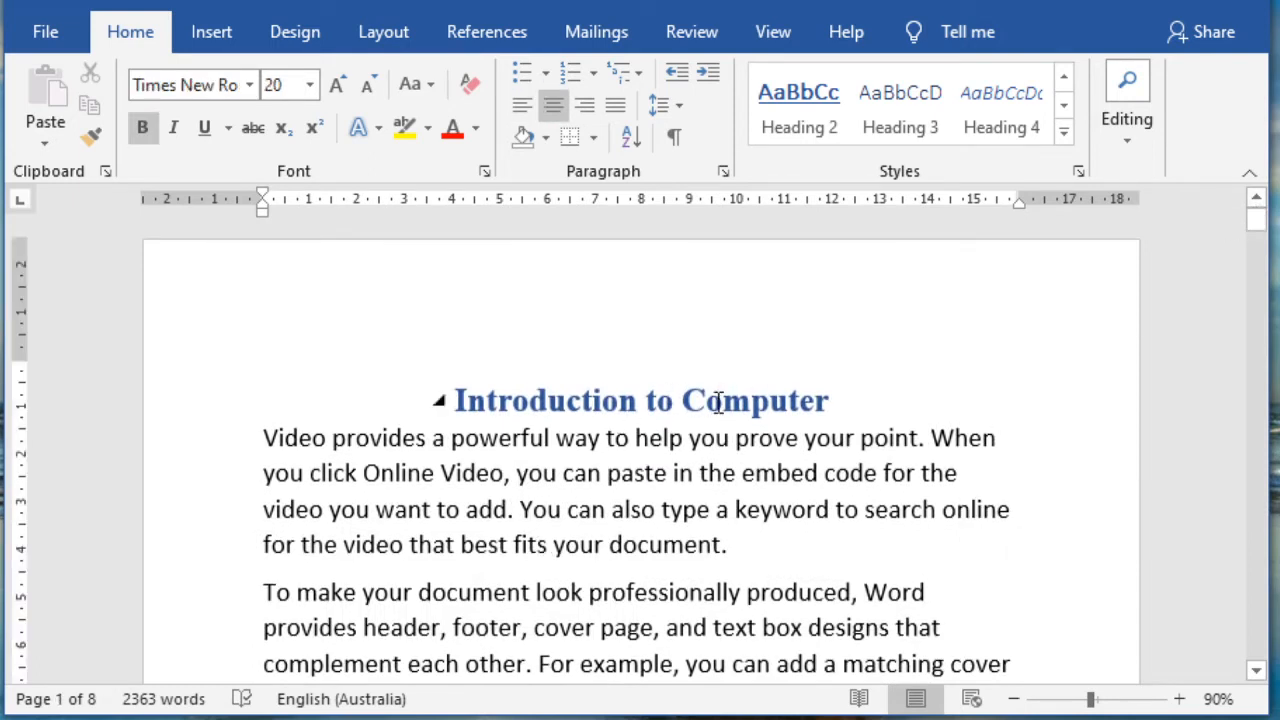
pyautogui.click(1064, 75)
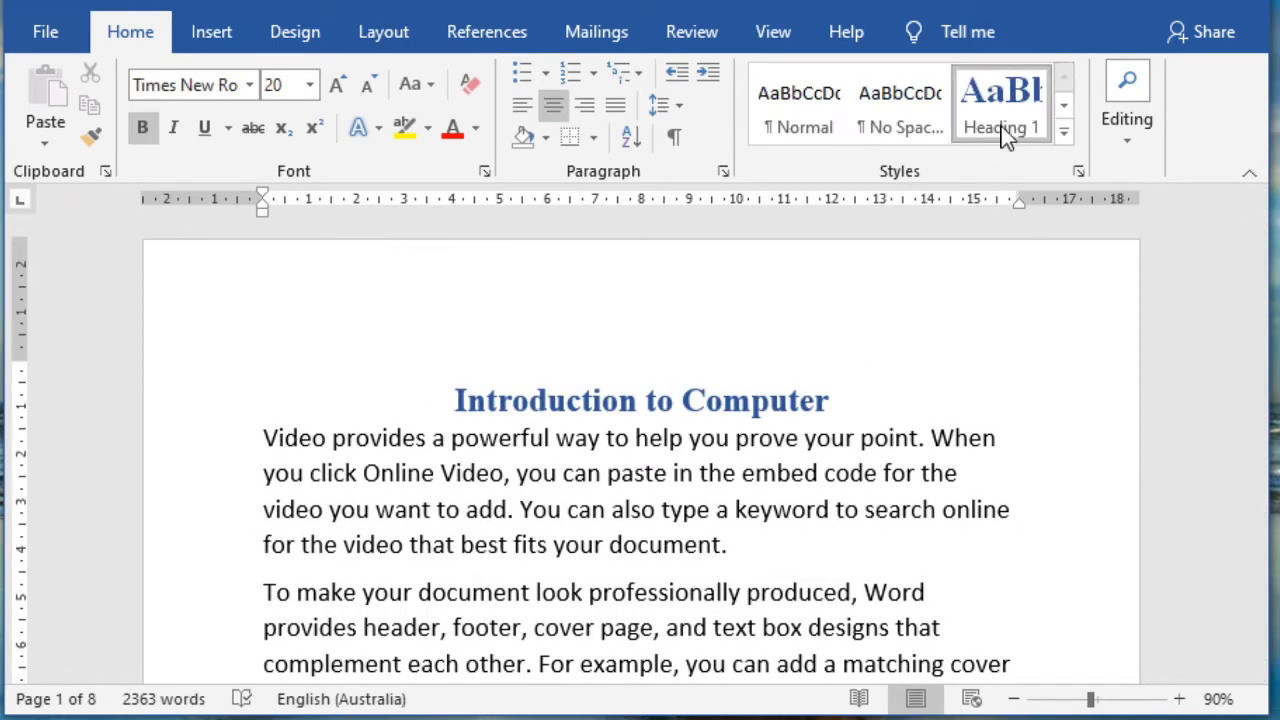
pyautogui.rightClick(992, 120)
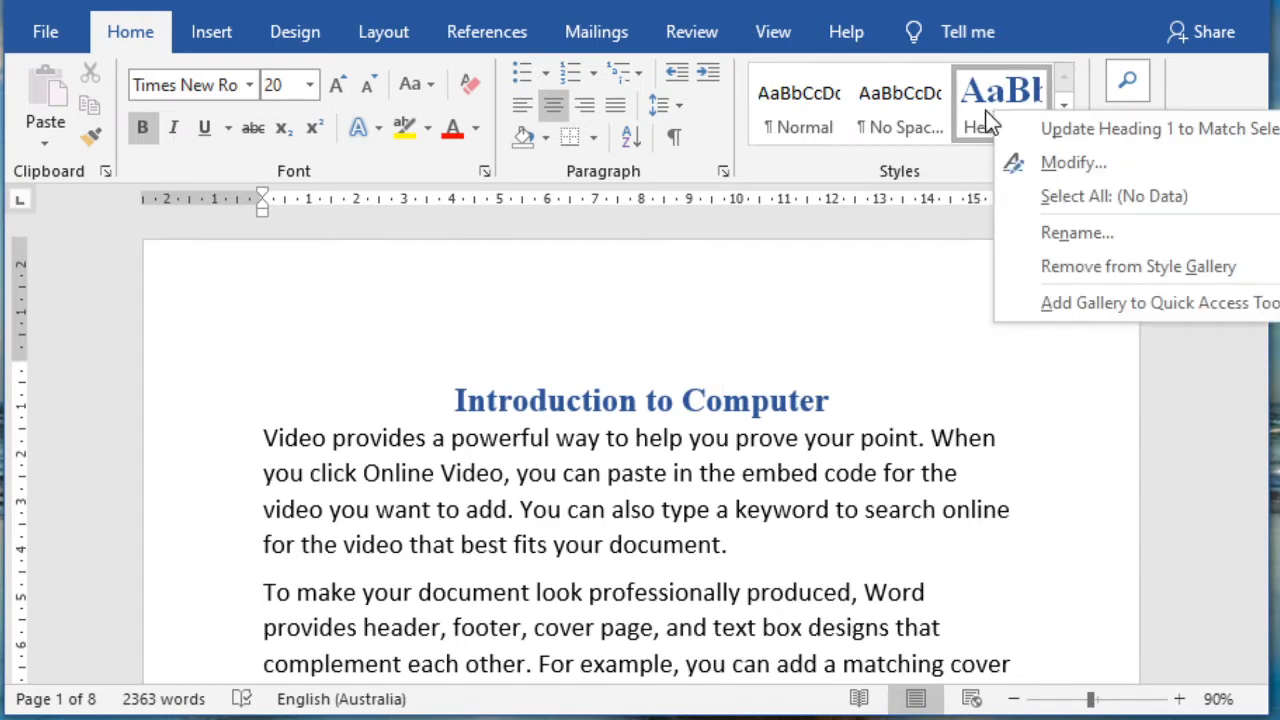
pyautogui.click(1072, 162)
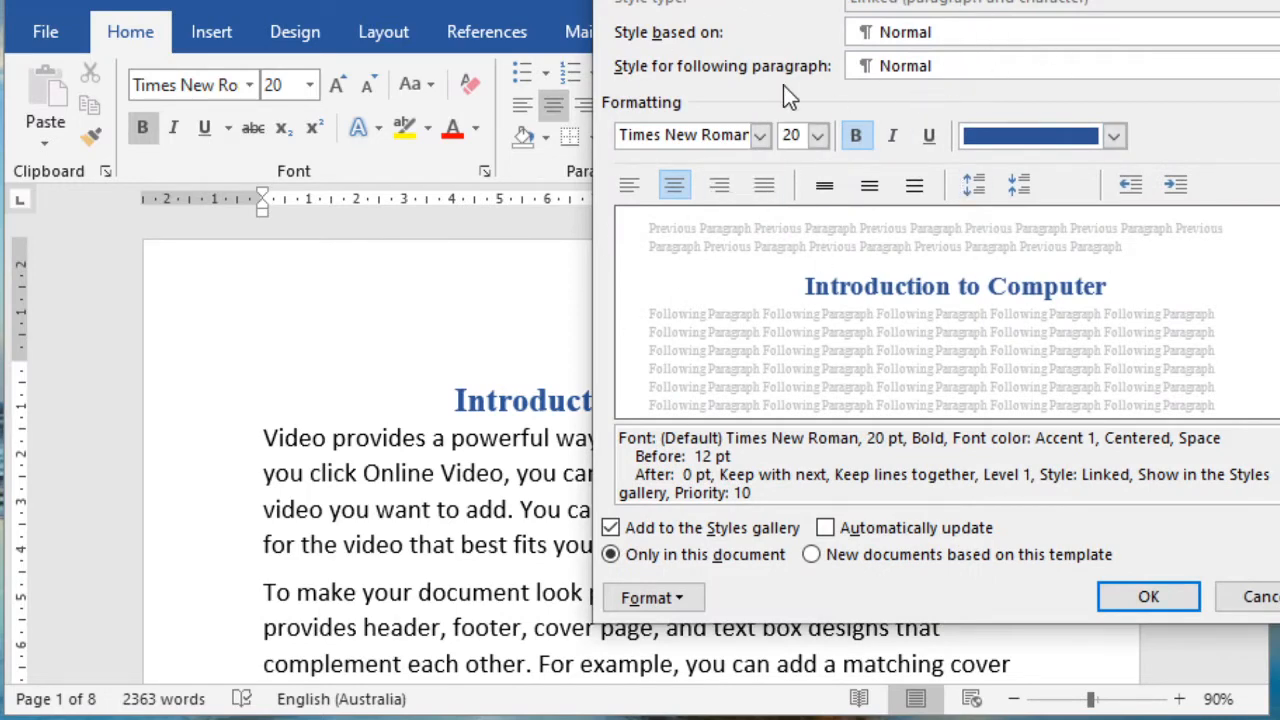
pyautogui.click(761, 136)
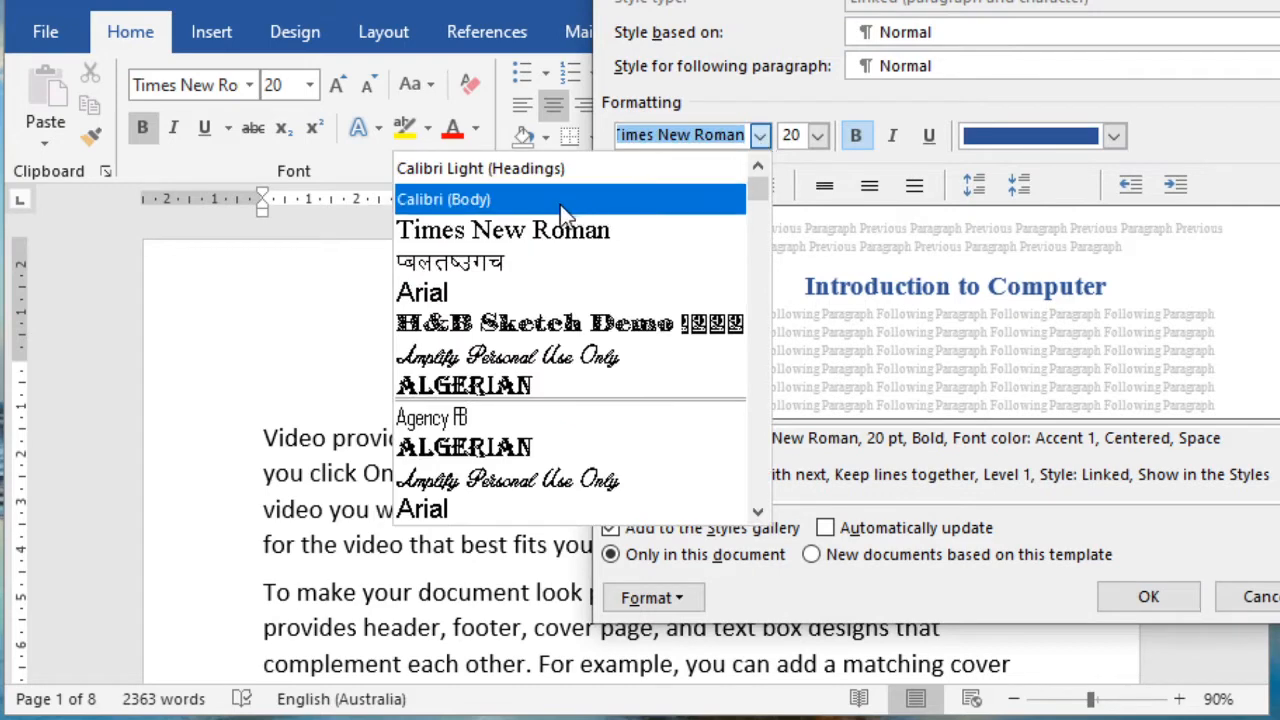
pyautogui.scroll(-2, 481, 444)
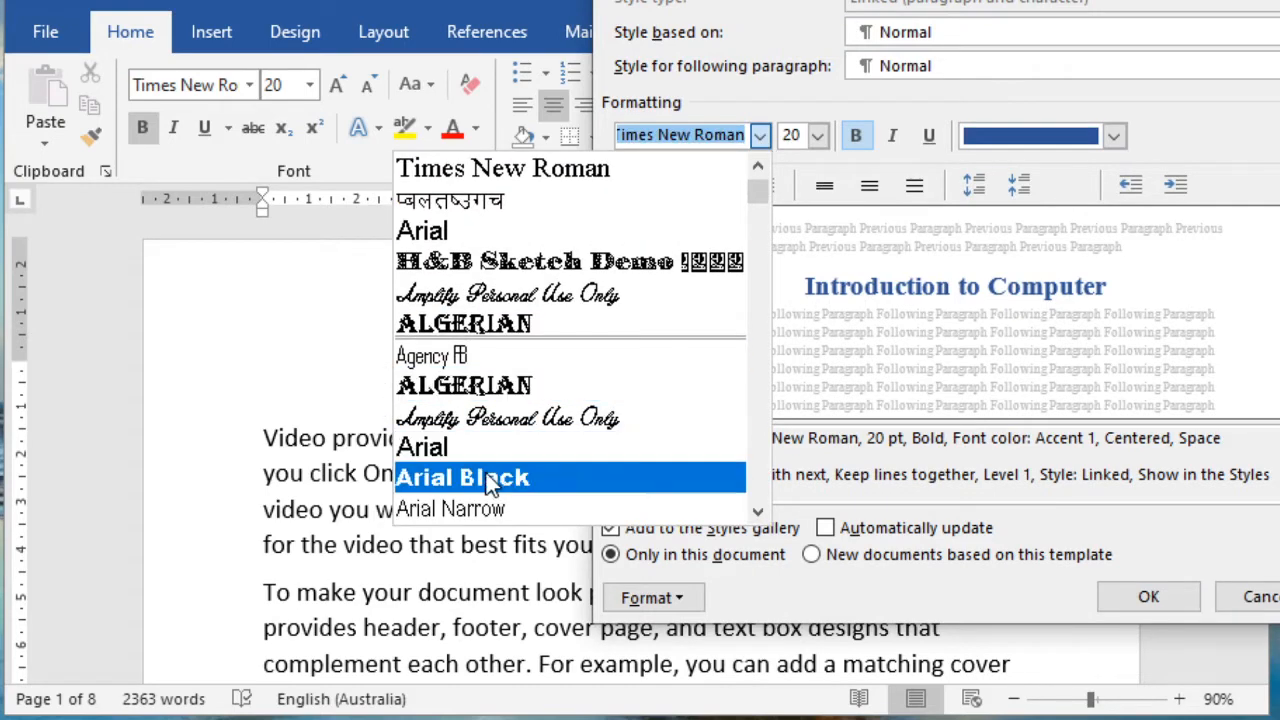
pyautogui.scroll(-5, 490, 478)
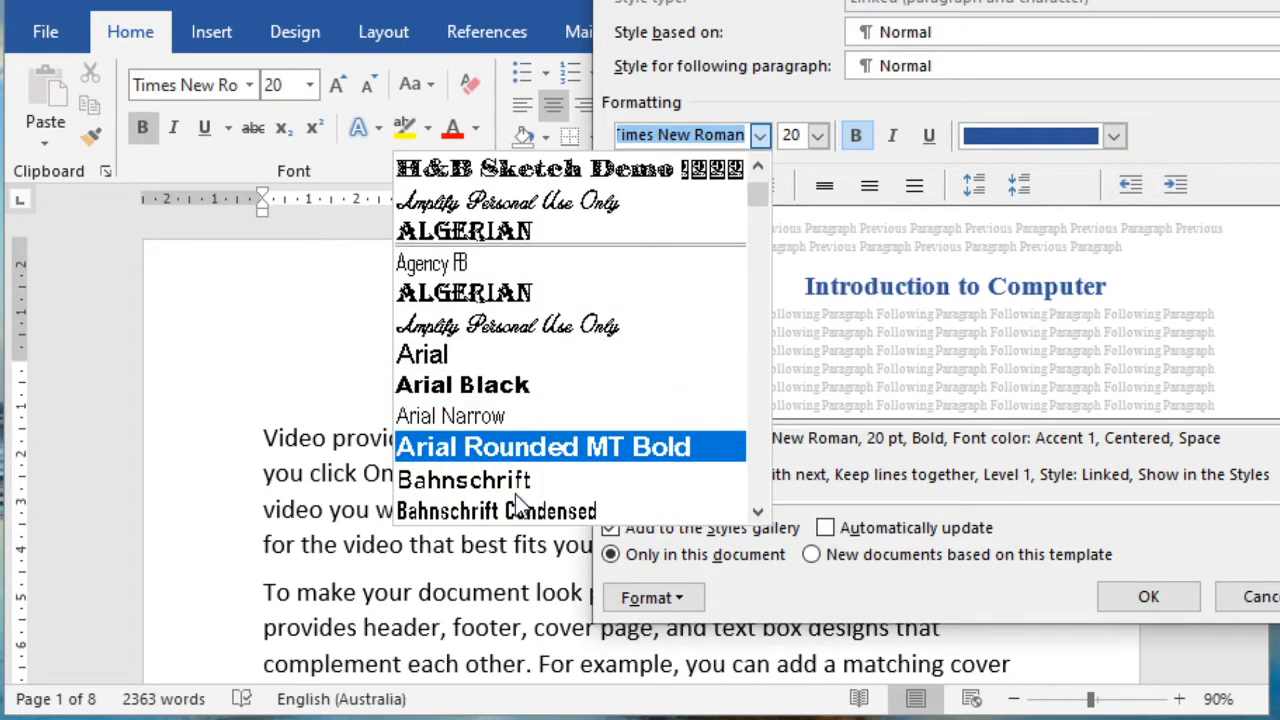
pyautogui.scroll(-4, 511, 494)
pyautogui.scroll(6, 506, 491)
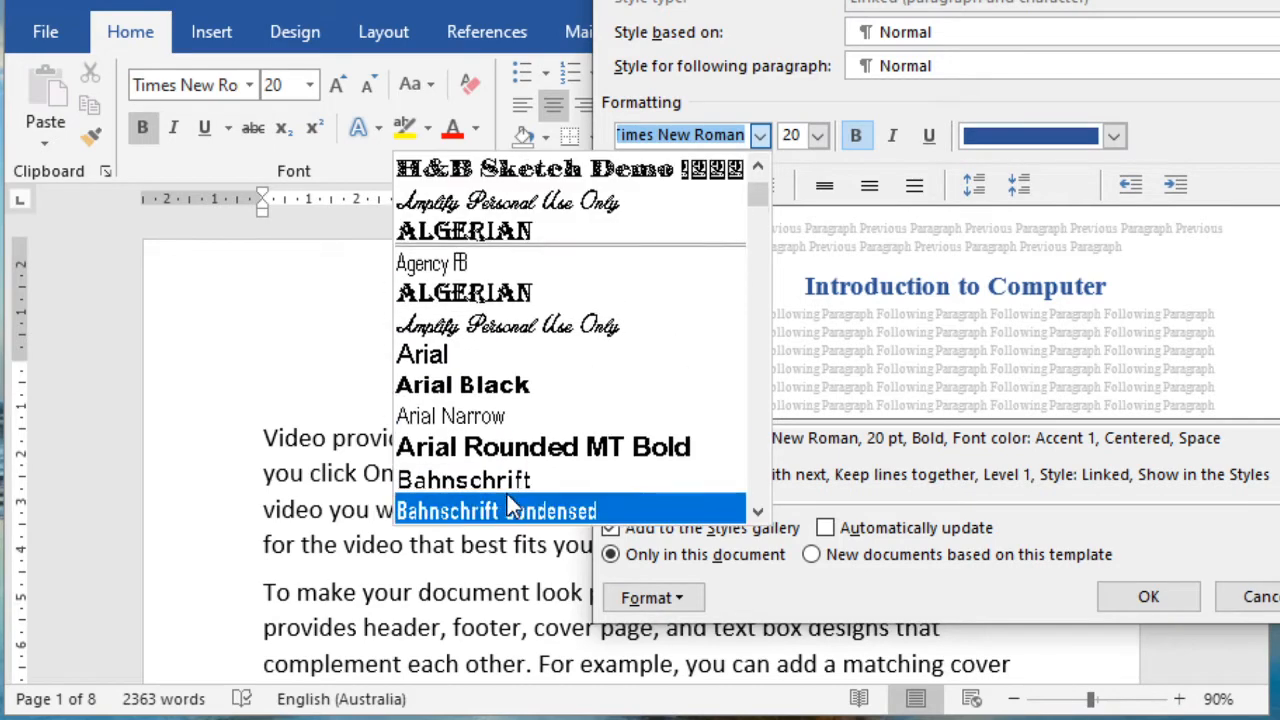
pyautogui.click(510, 386)
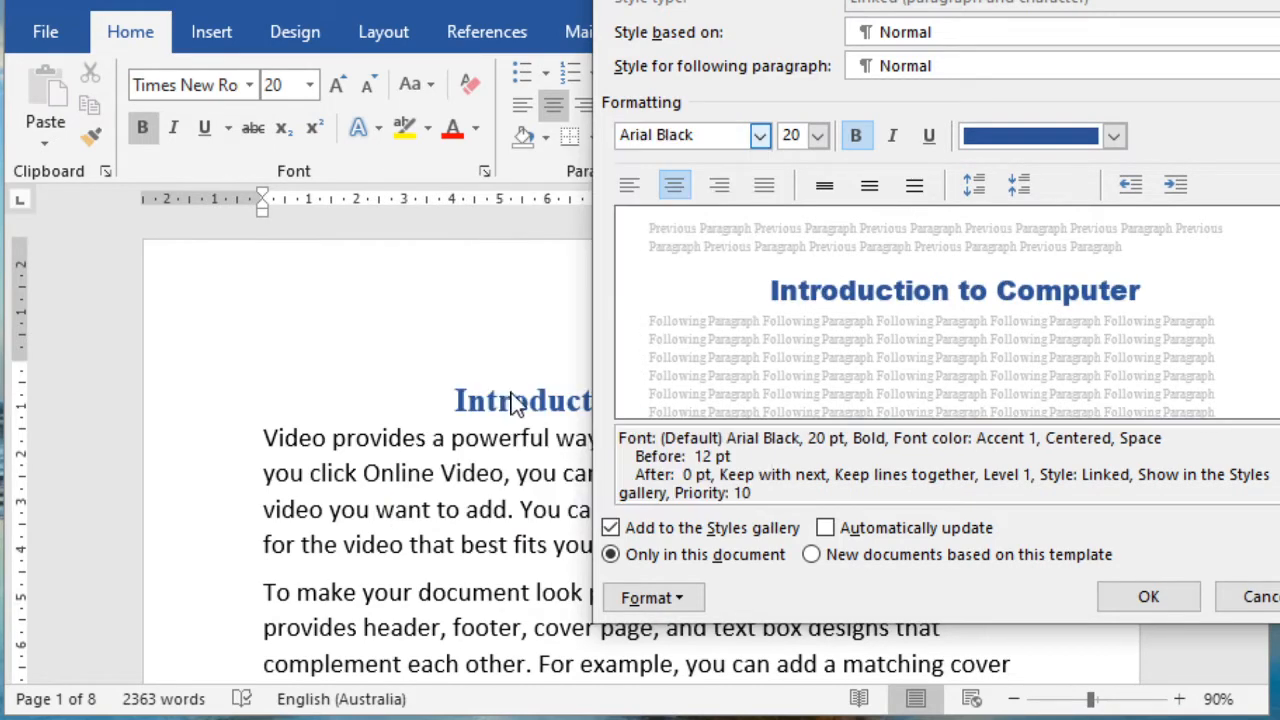
# Set the Heading 1 style's font size to 28 pt and apply the style changes.
pyautogui.click(818, 137)
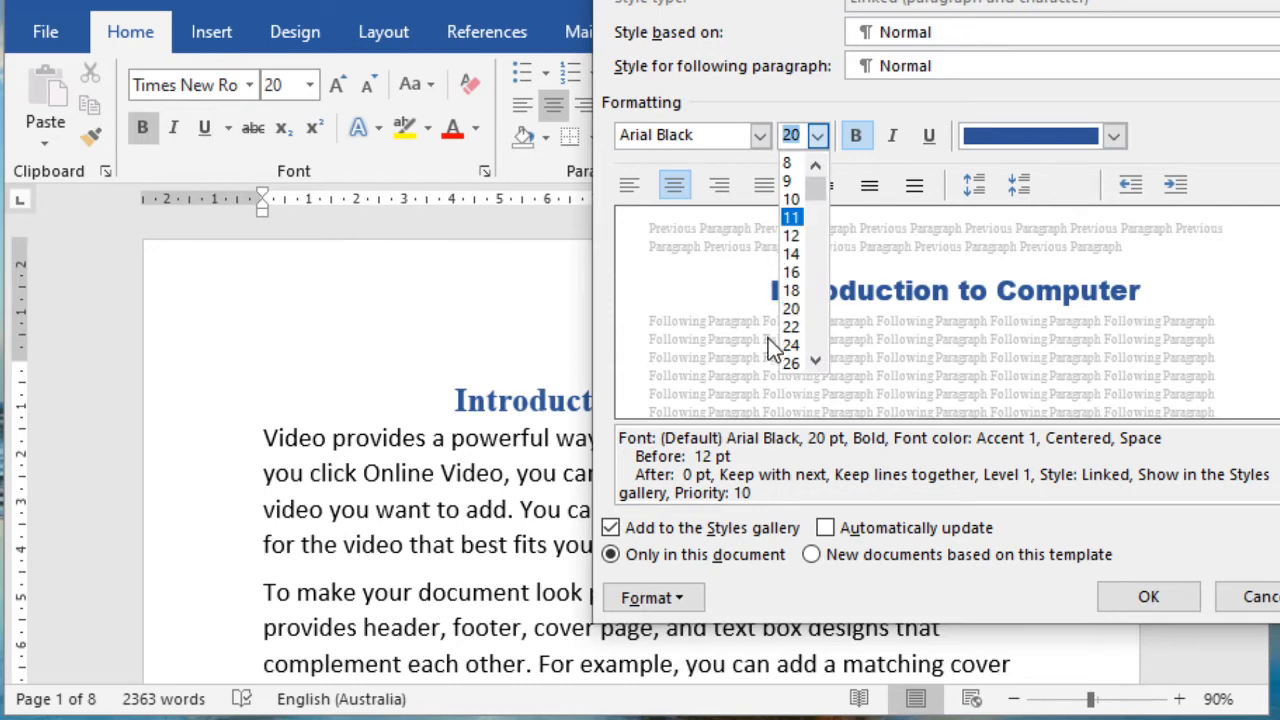
pyautogui.scroll(-4, 810, 362)
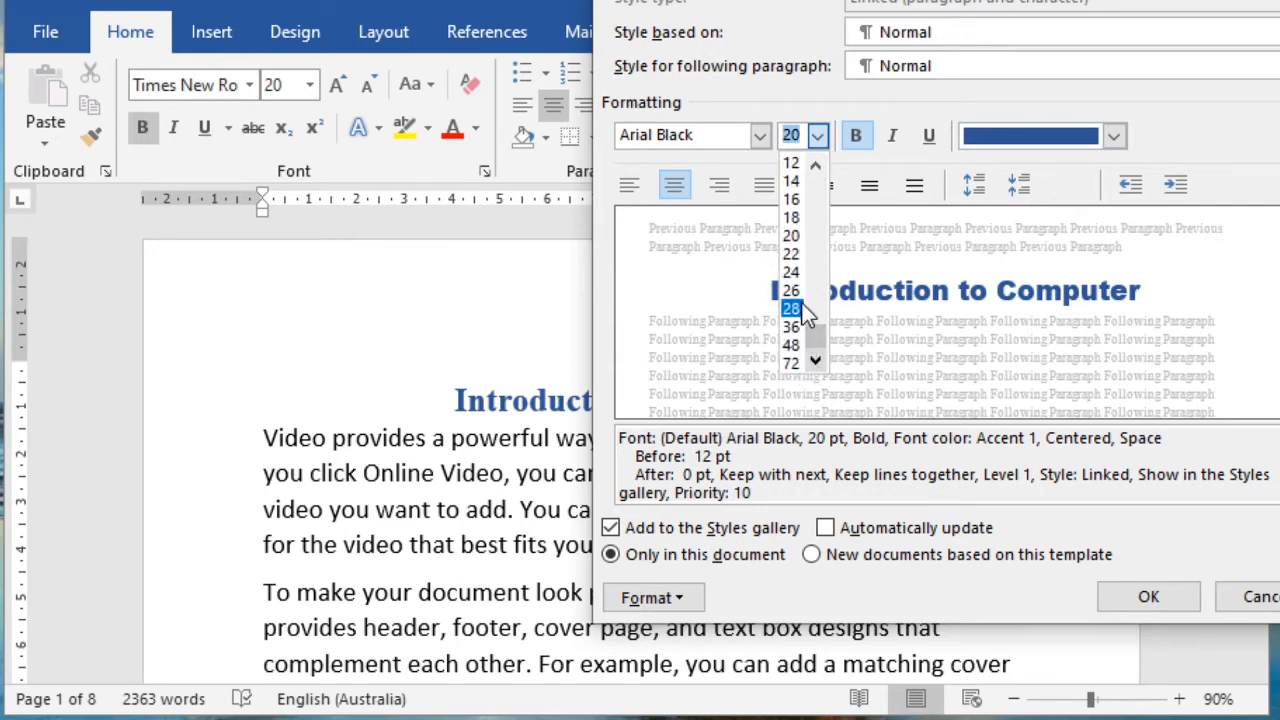
pyautogui.click(792, 308)
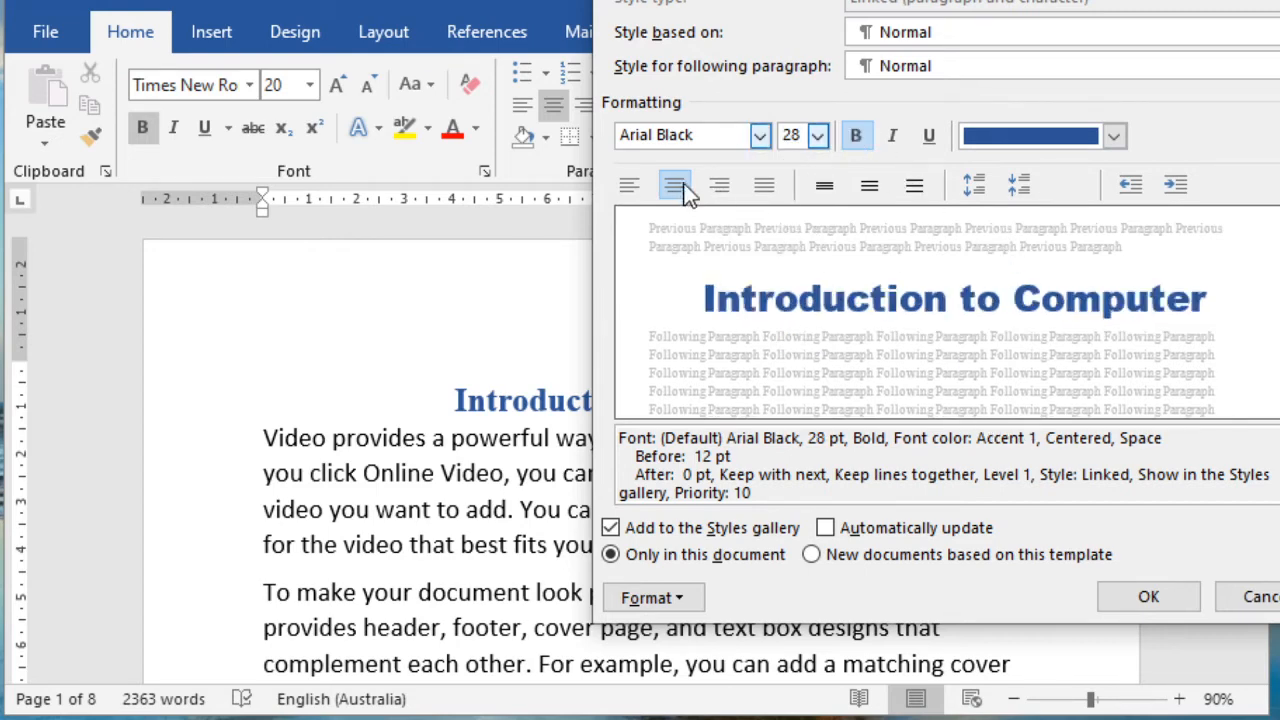
pyautogui.click(1114, 138)
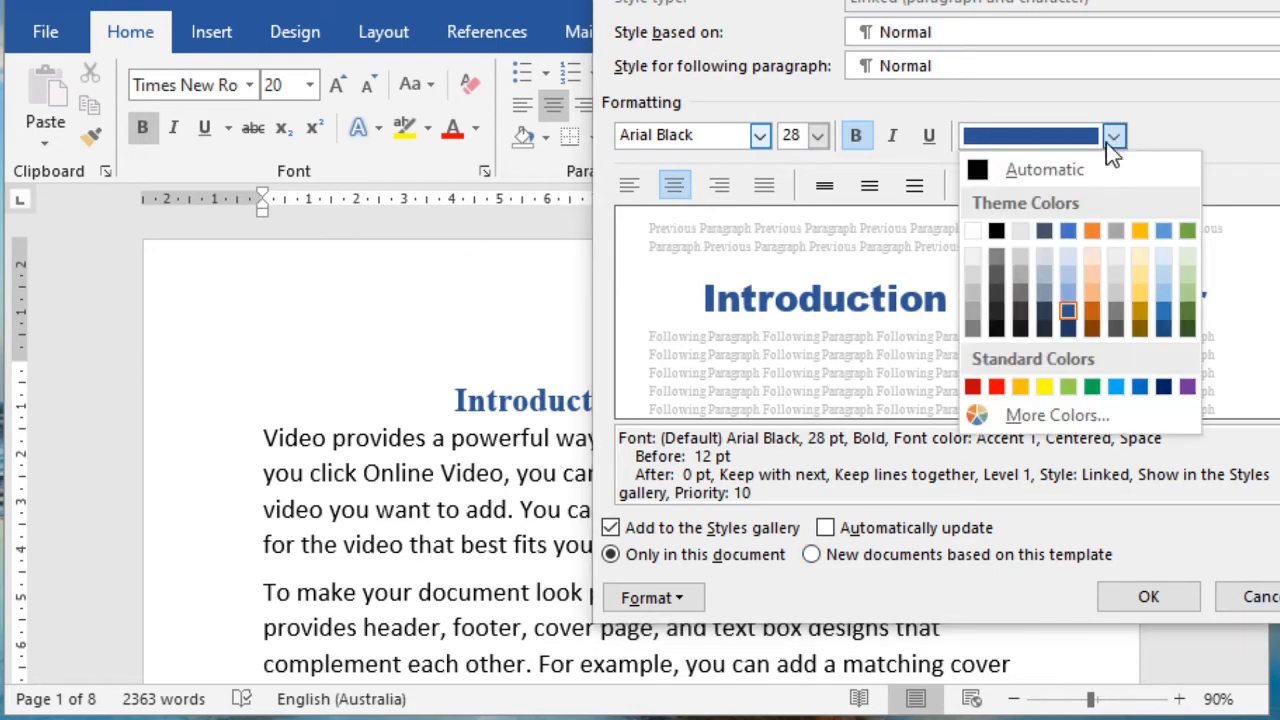
pyautogui.click(1114, 136)
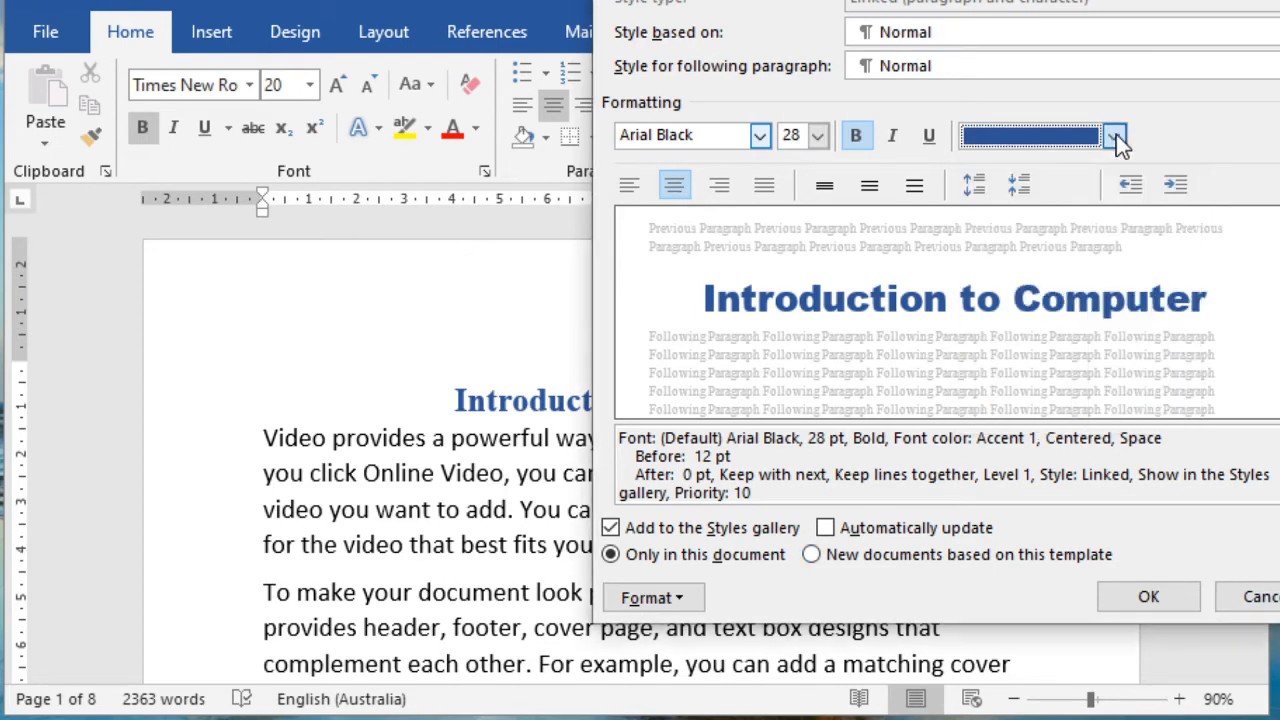
pyautogui.click(1160, 594)
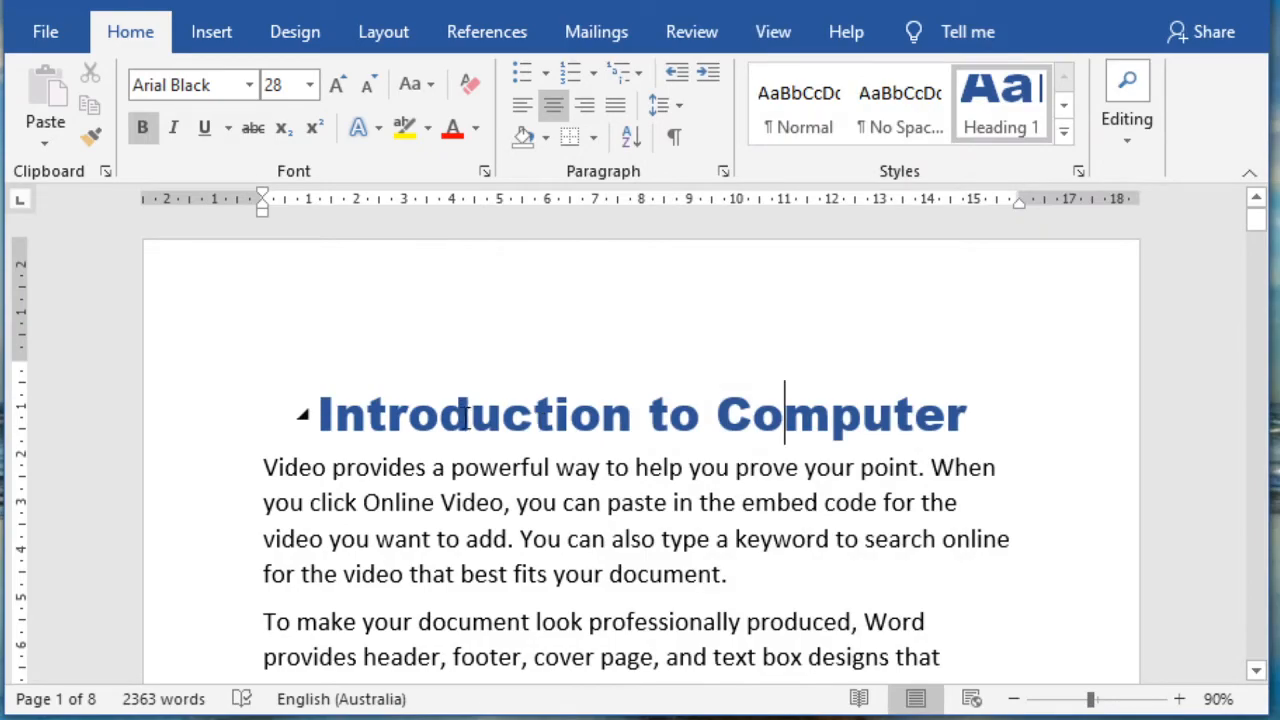
# Examine the Heading 1 formatting on the headings through to "Computer Networking" on page 5, and return to the document's start.
pyautogui.scroll(-10, 470, 420)
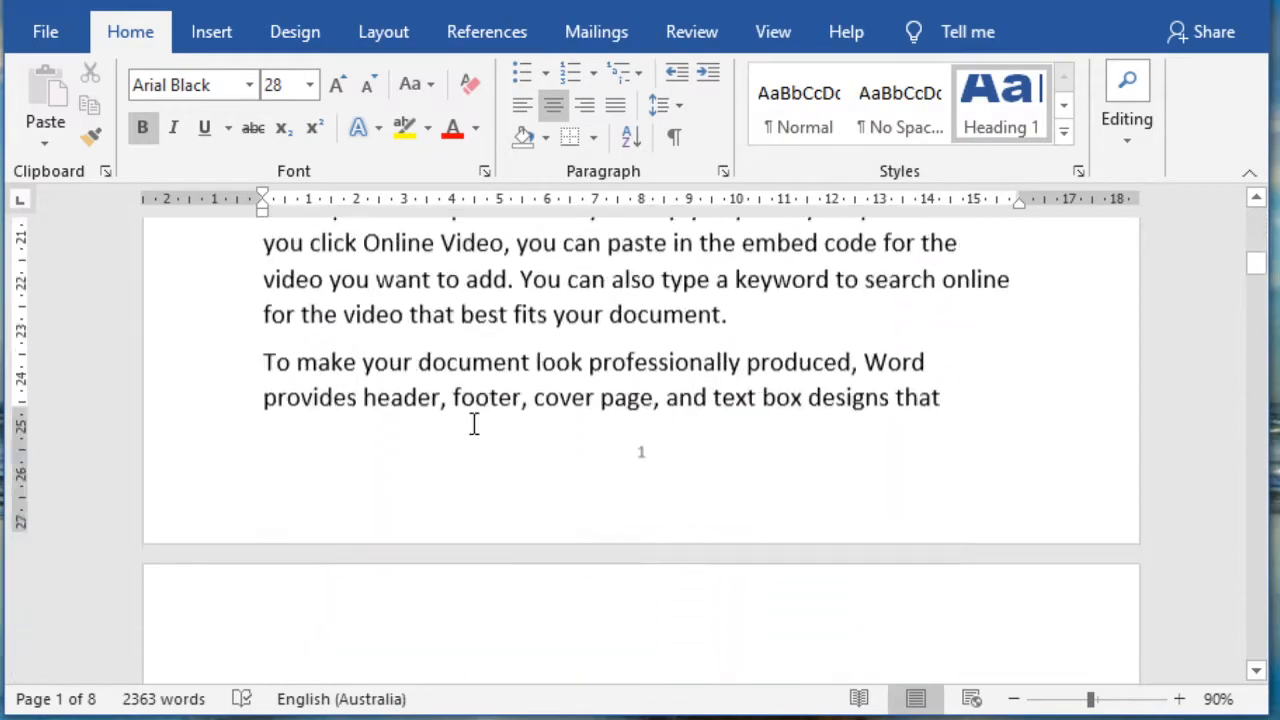
pyautogui.scroll(-15, 474, 425)
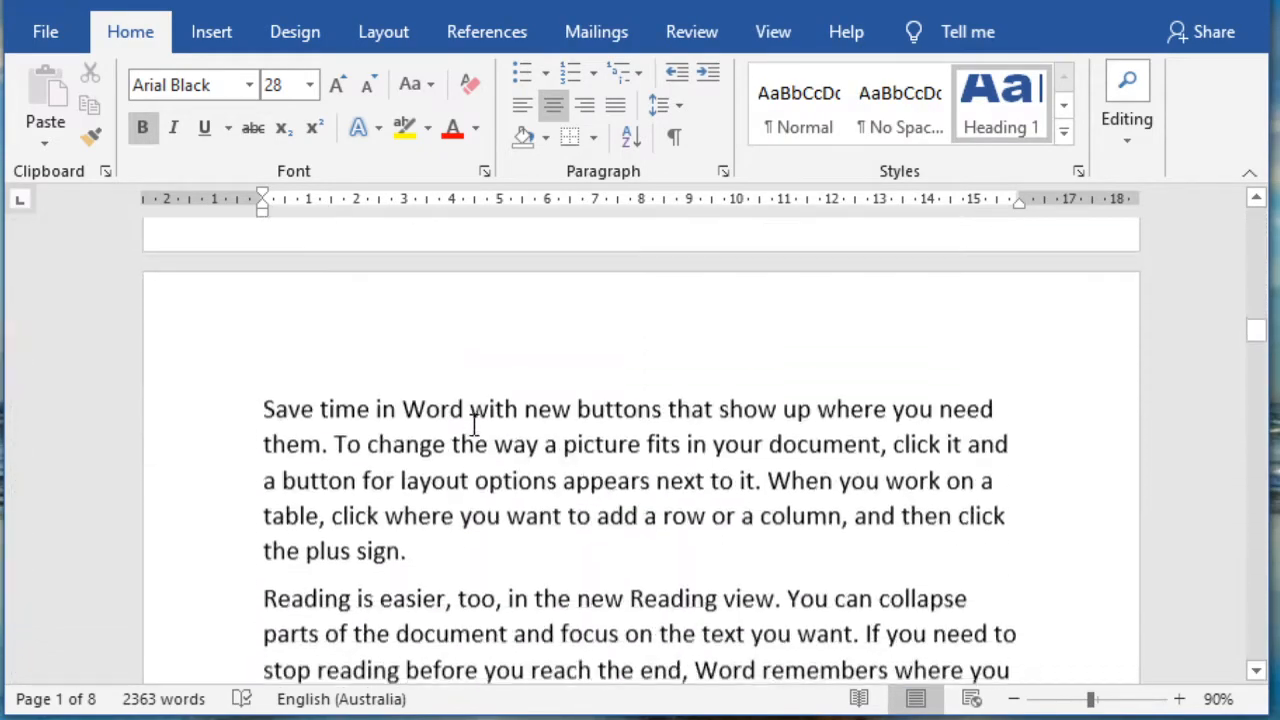
pyautogui.scroll(-15, 474, 425)
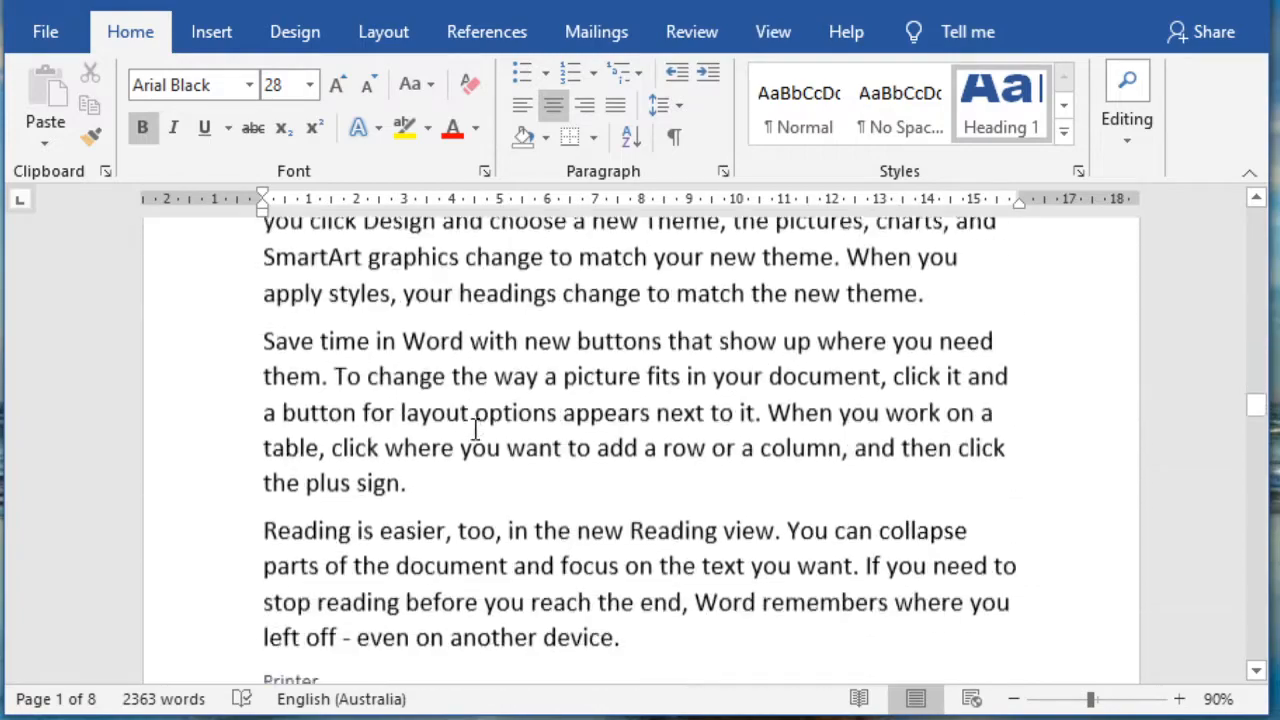
pyautogui.scroll(-15, 474, 428)
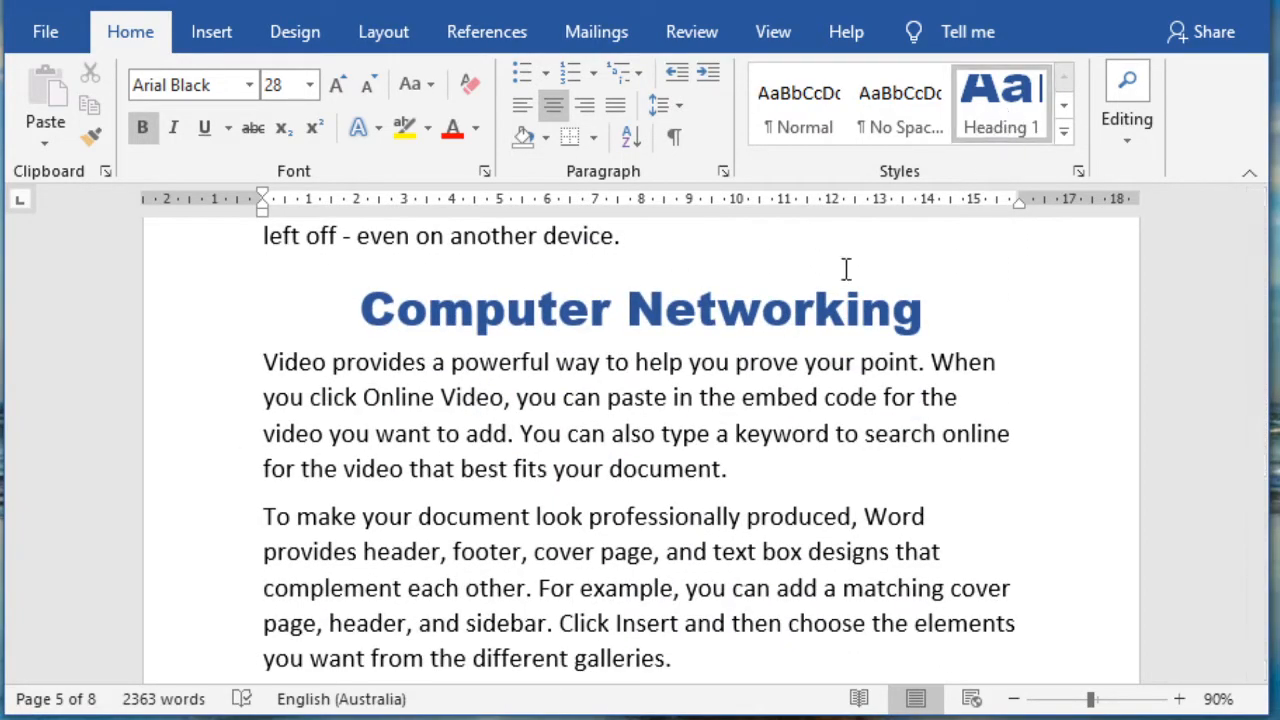
pyautogui.scroll(-15, 629, 417)
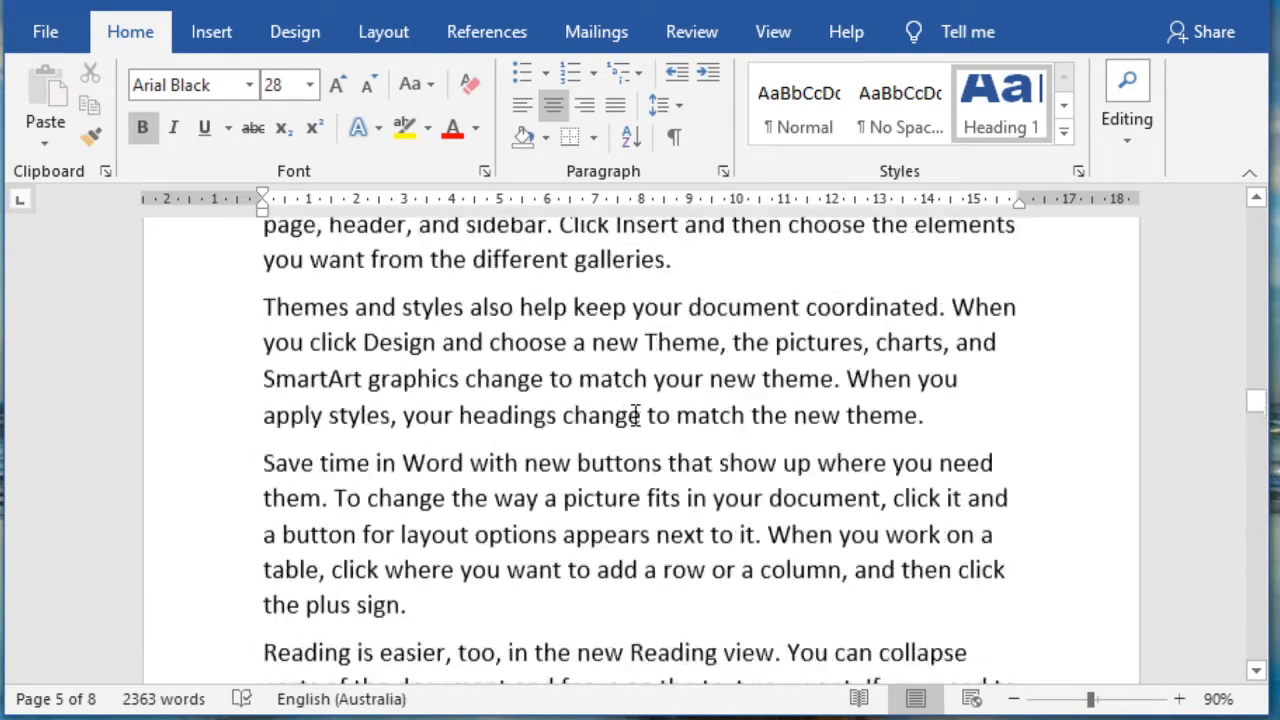
pyautogui.scroll(15, 636, 416)
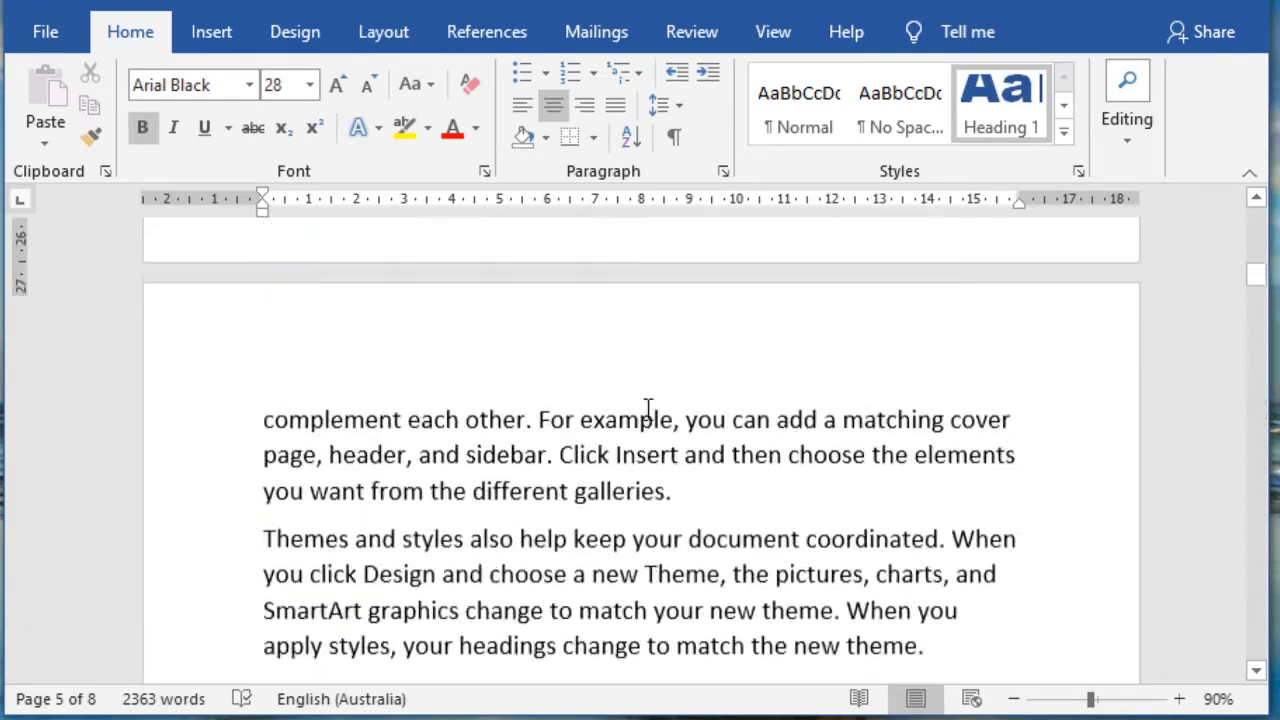
pyautogui.scroll(-3, 649, 407)
pyautogui.scroll(3, 651, 406)
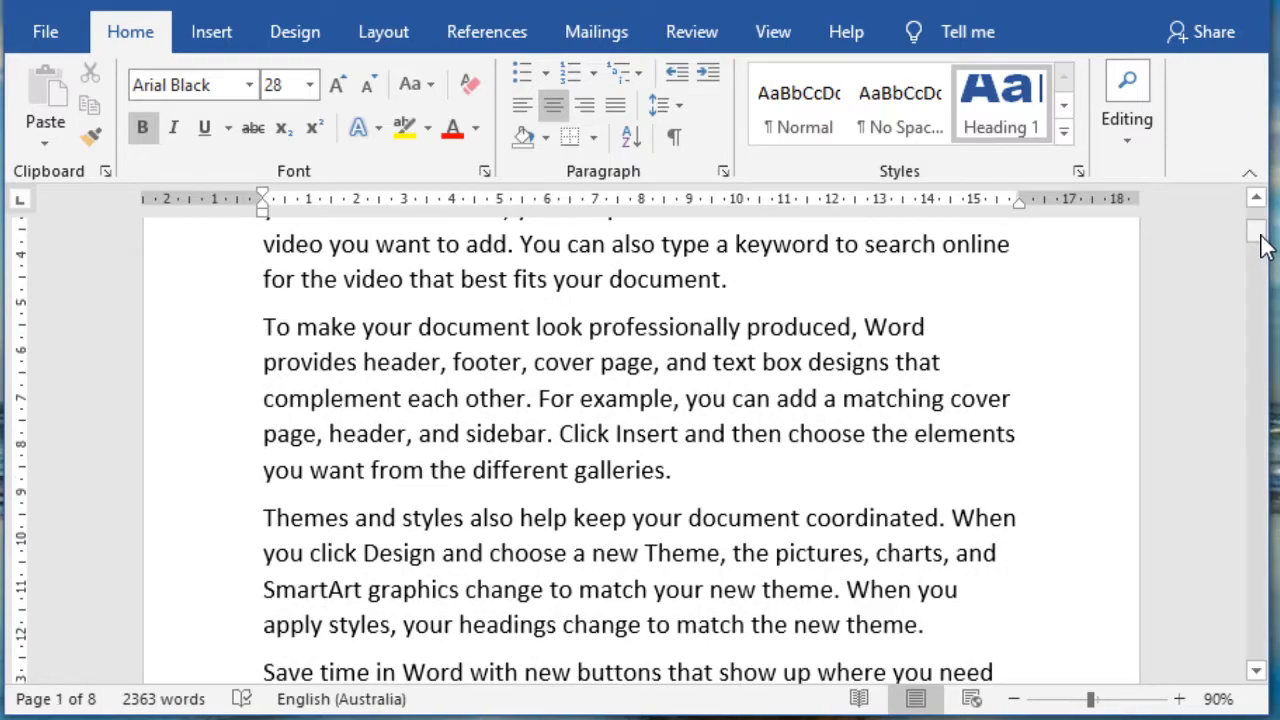
pyautogui.moveTo(1258, 240); pyautogui.dragTo(1252, 206)
# Modify the Heading 2 style from the "Parts of Computer" heading on page 2, setting its font size to 20 pt.
pyautogui.scroll(-10, 651, 457)
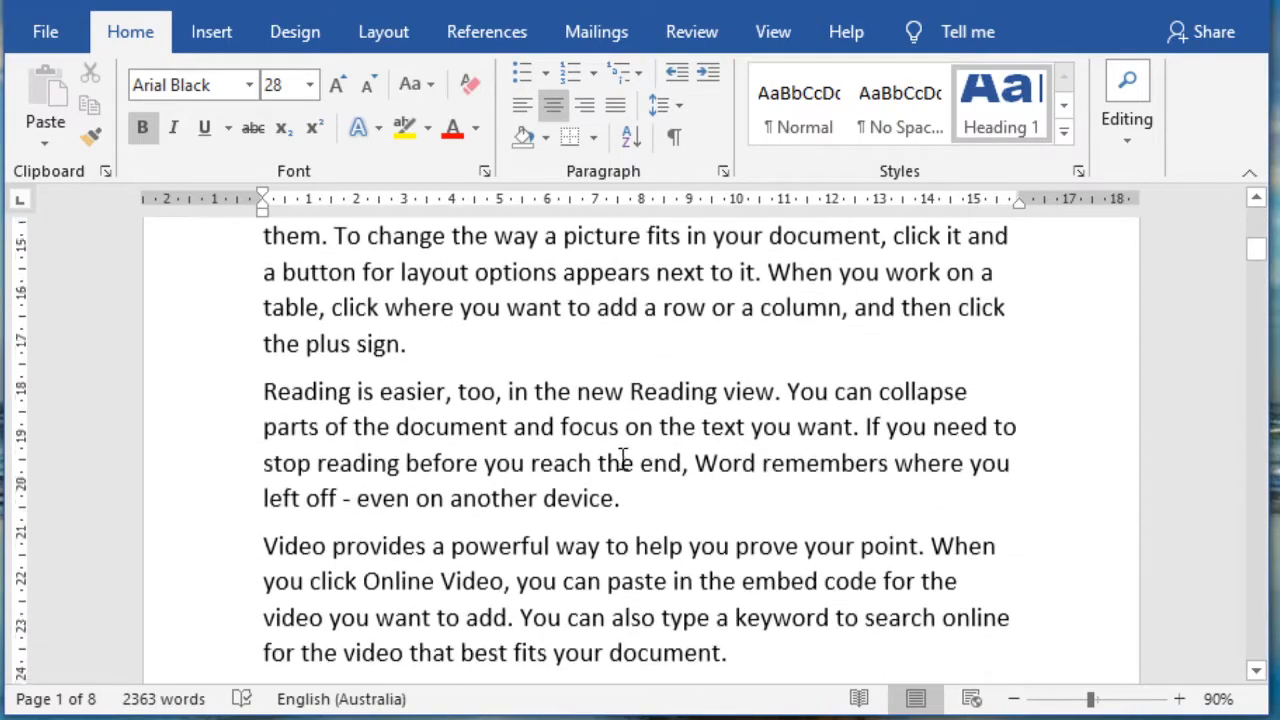
pyautogui.scroll(-10, 620, 457)
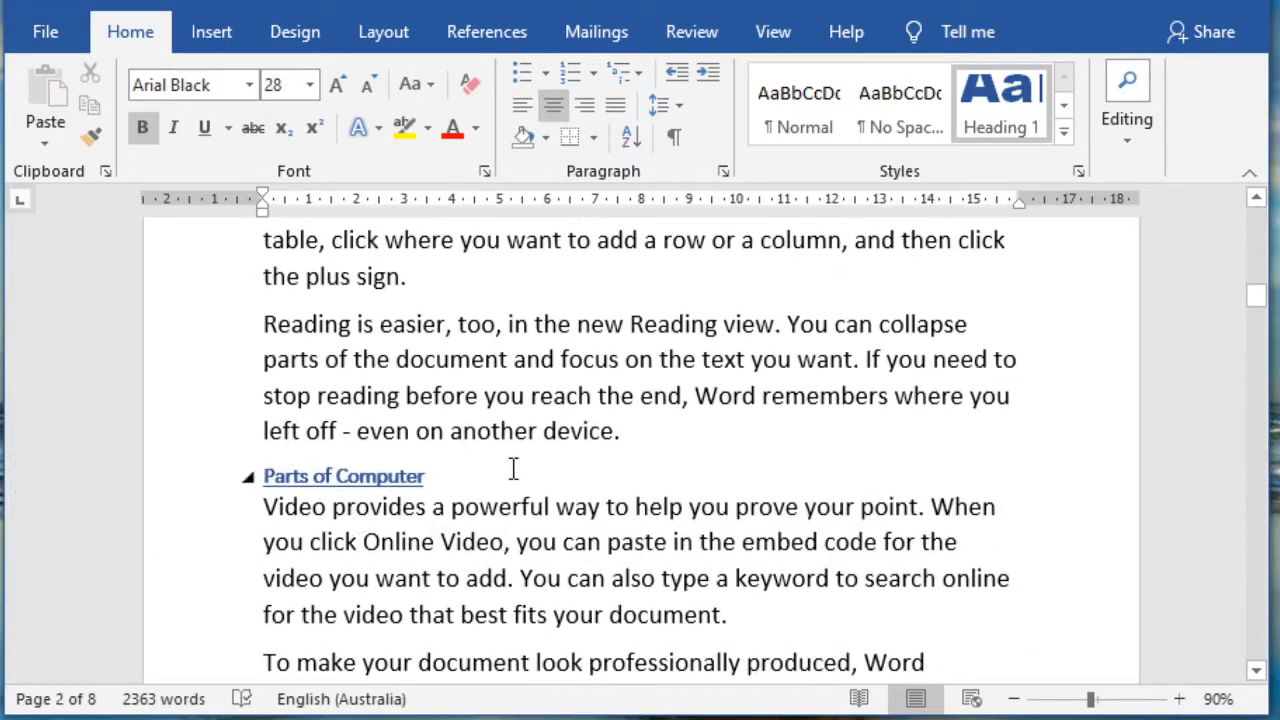
pyautogui.click(401, 478)
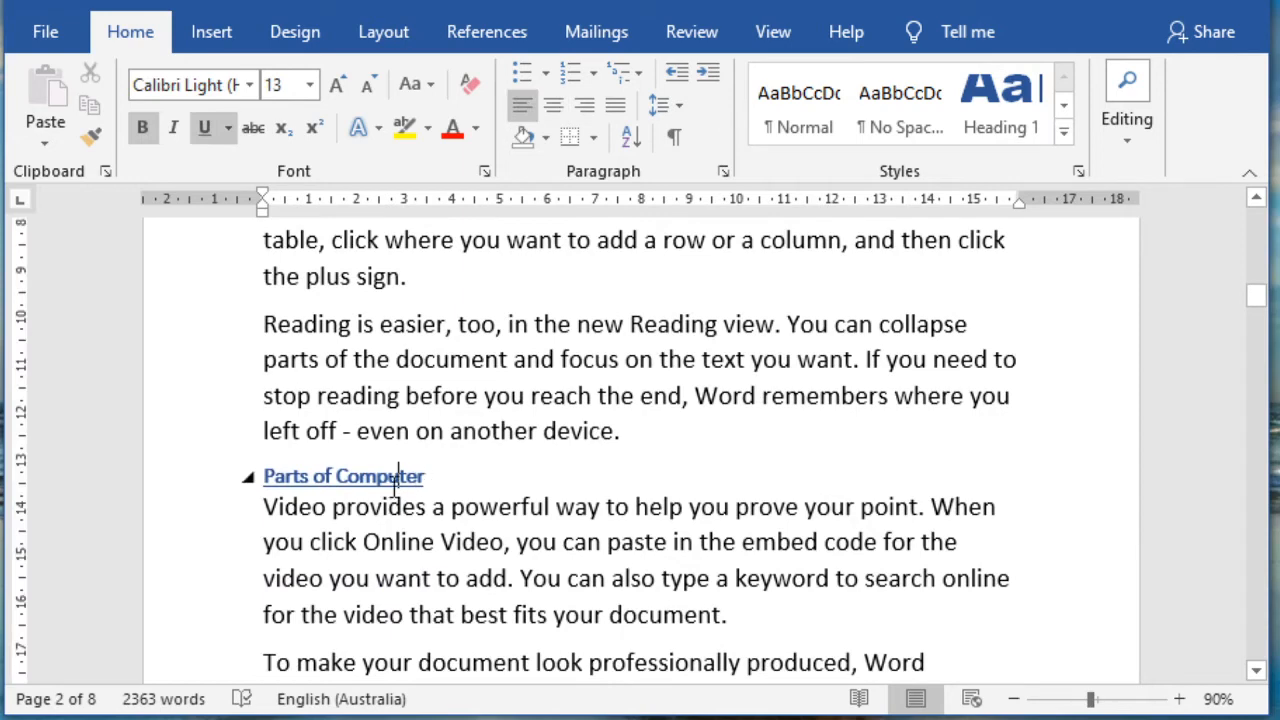
pyautogui.click(1064, 130)
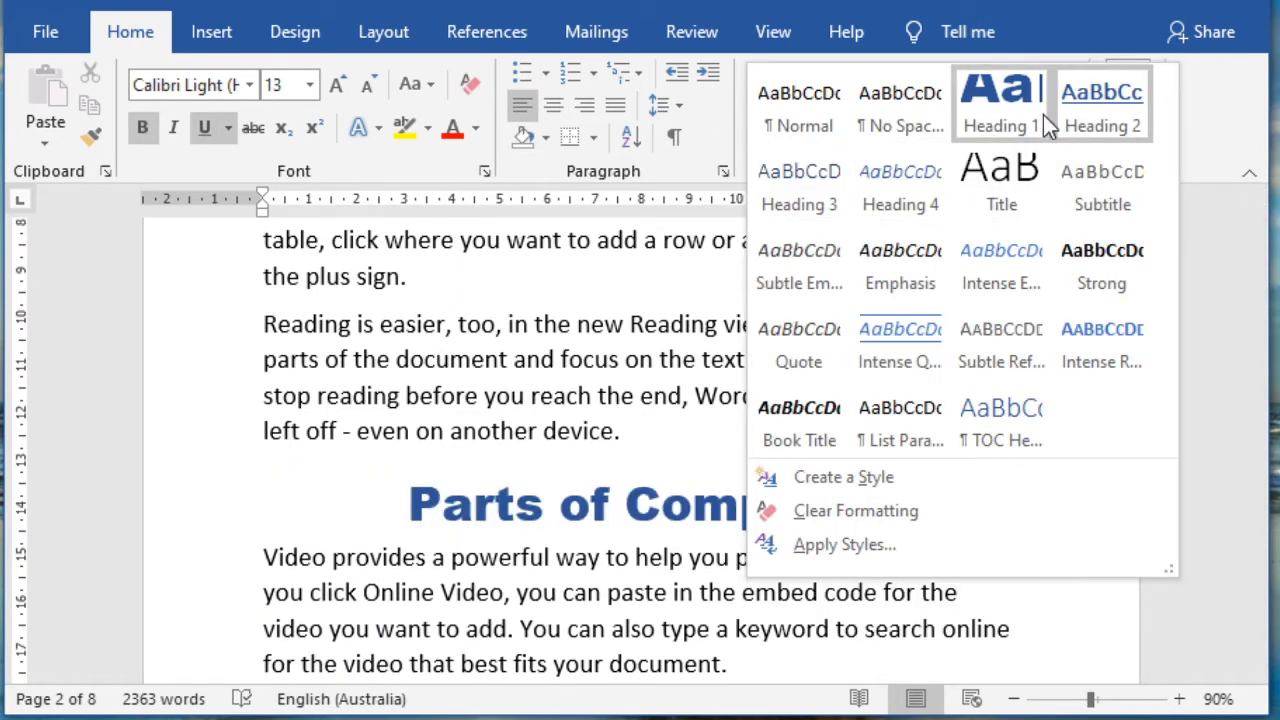
pyautogui.rightClick(1084, 104)
pyautogui.click(812, 150)
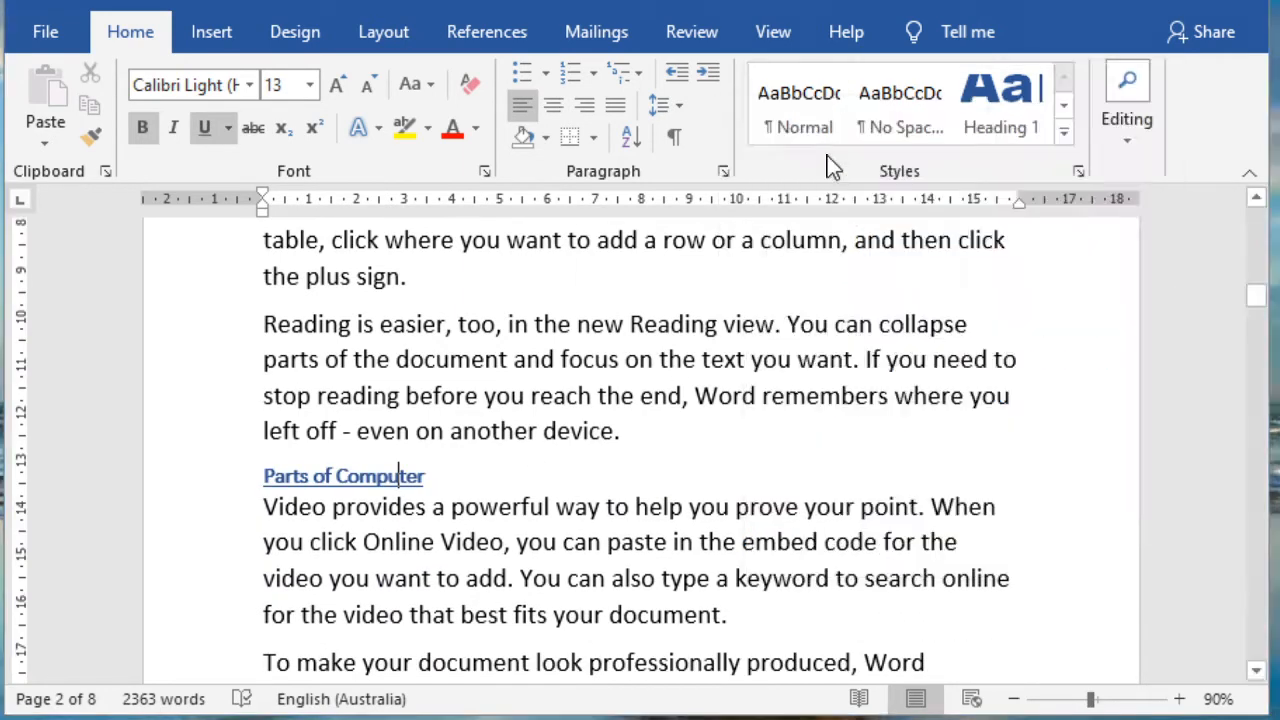
pyautogui.click(820, 137)
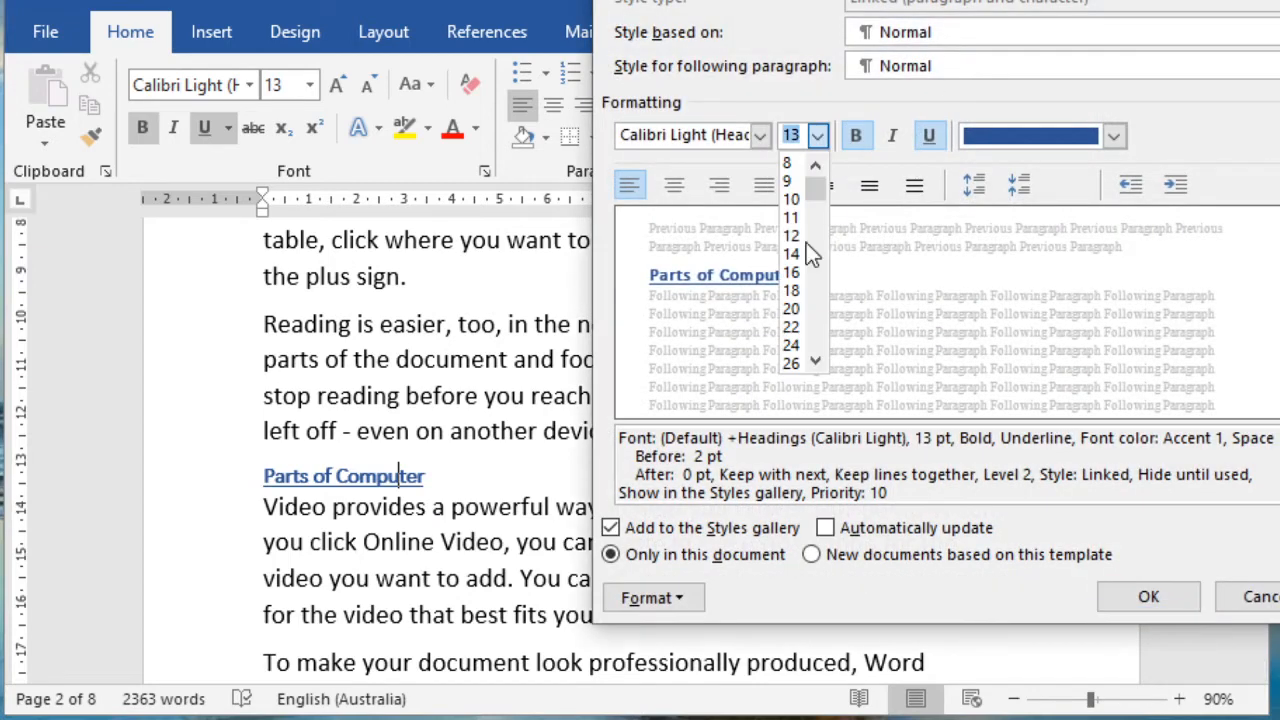
pyautogui.click(792, 309)
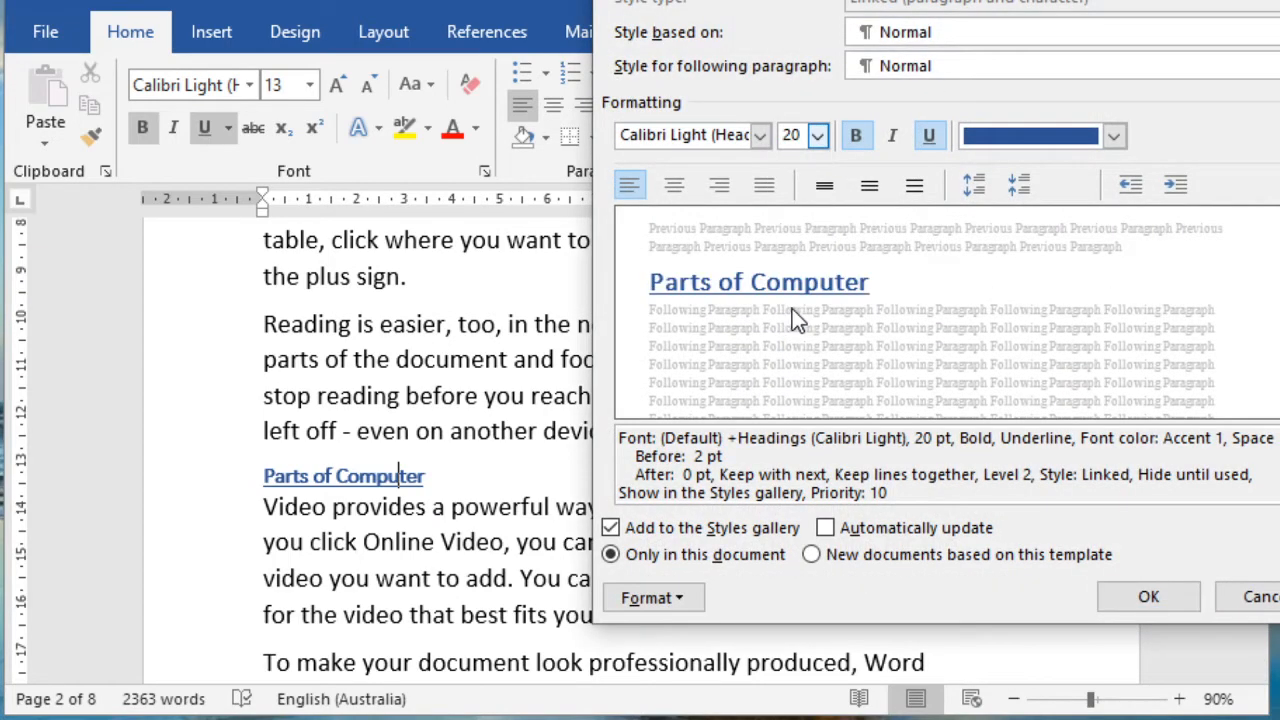
pyautogui.click(1148, 597)
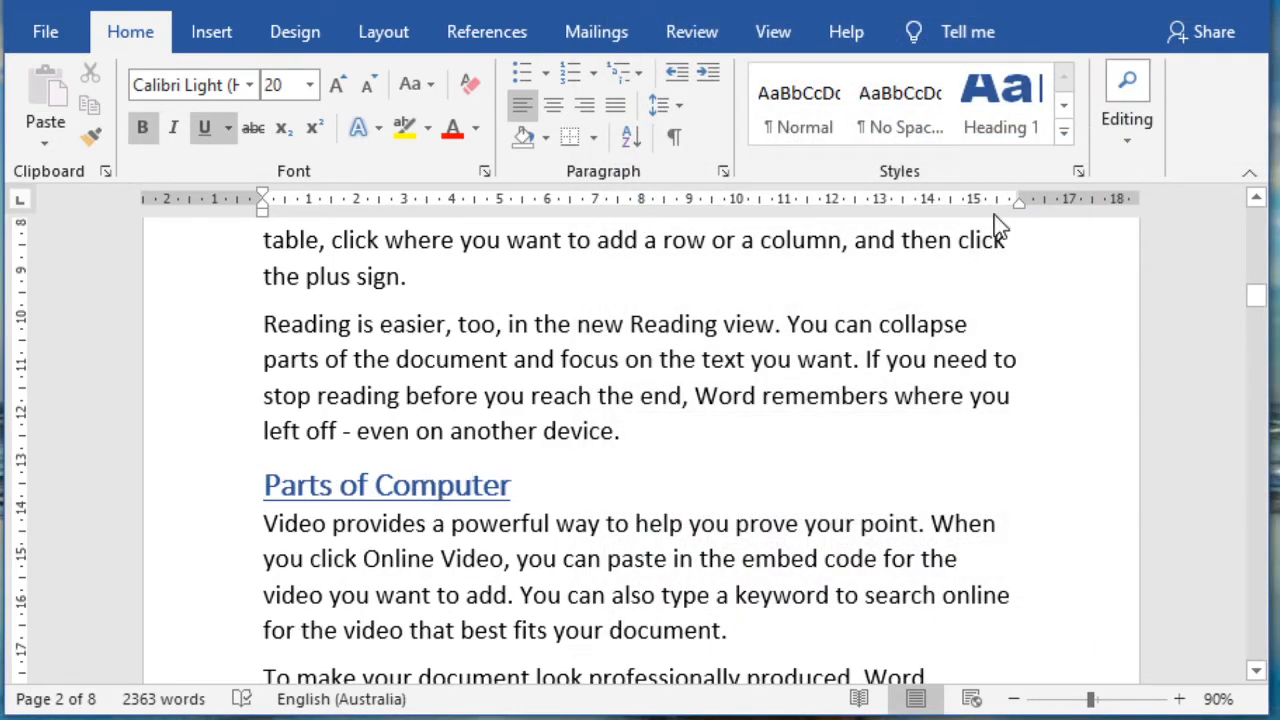
# Modify the Heading 3 style from the "Keyboard" heading on page 2, setting its font size to 18 pt.
pyautogui.scroll(-4, 500, 423)
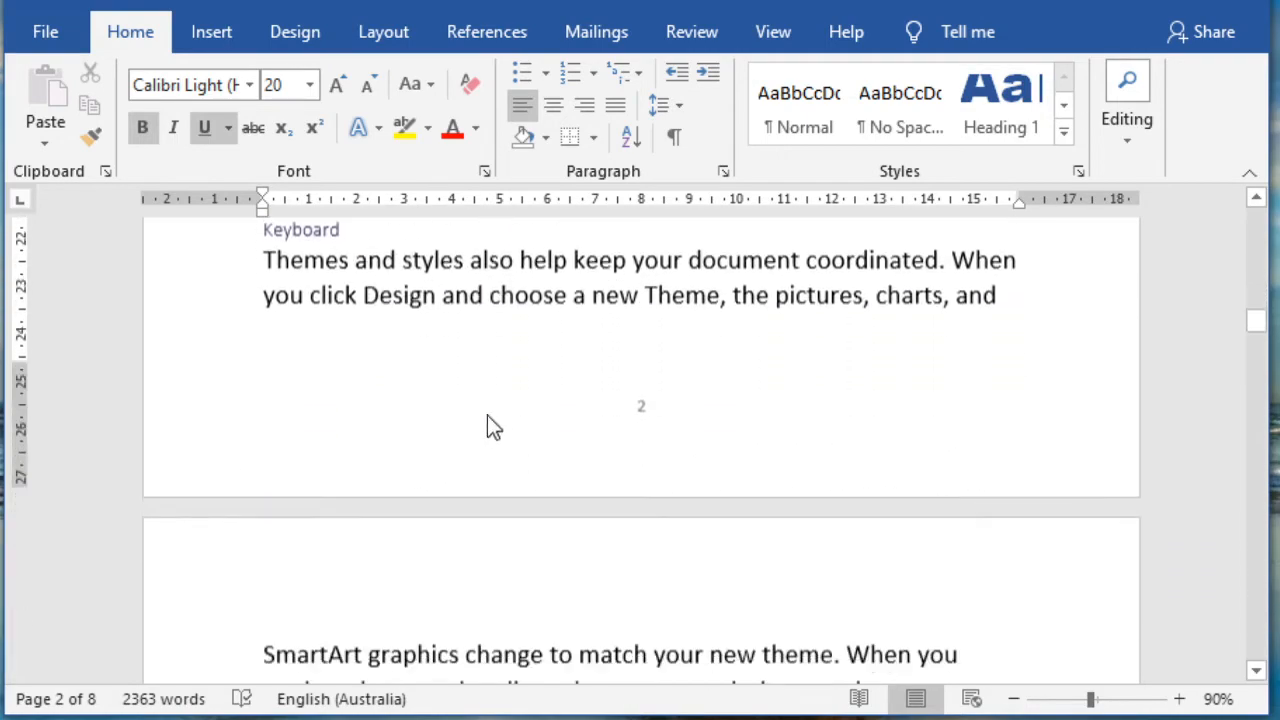
pyautogui.scroll(2, 481, 413)
pyautogui.scroll(3, 481, 413)
pyautogui.scroll(-5, 463, 481)
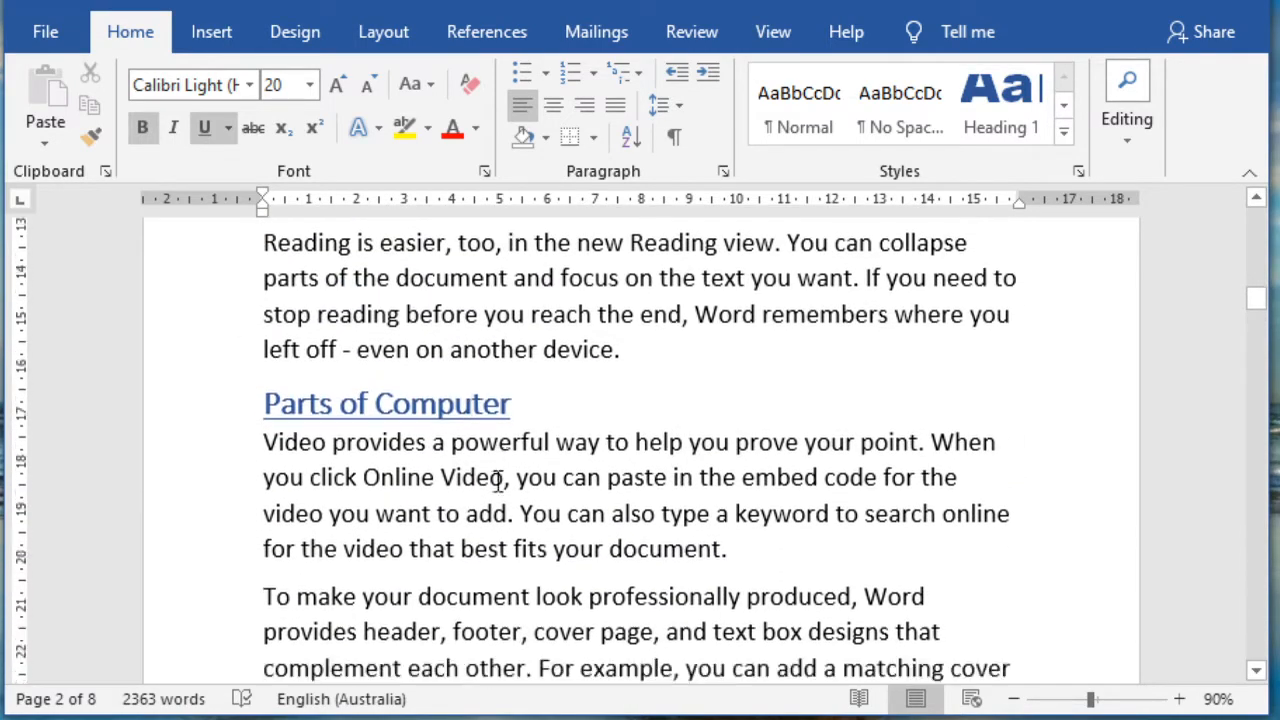
pyautogui.scroll(3, 463, 481)
pyautogui.click(324, 455)
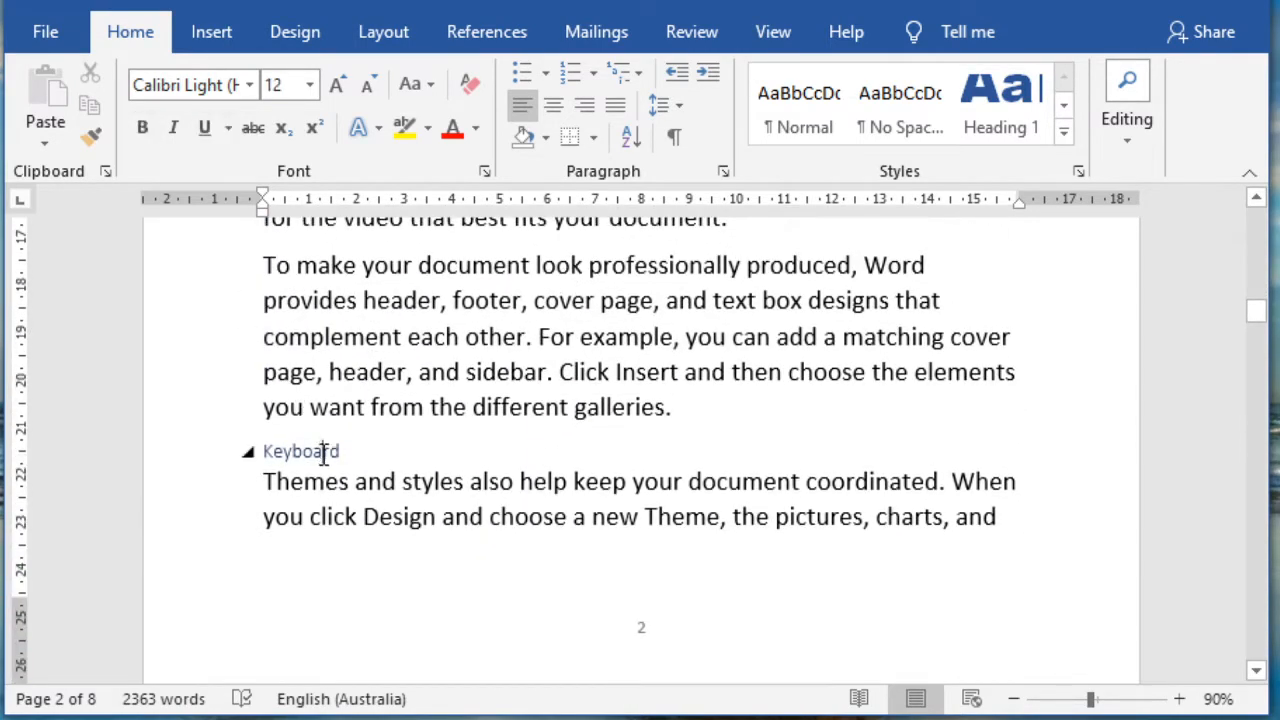
pyautogui.click(1063, 131)
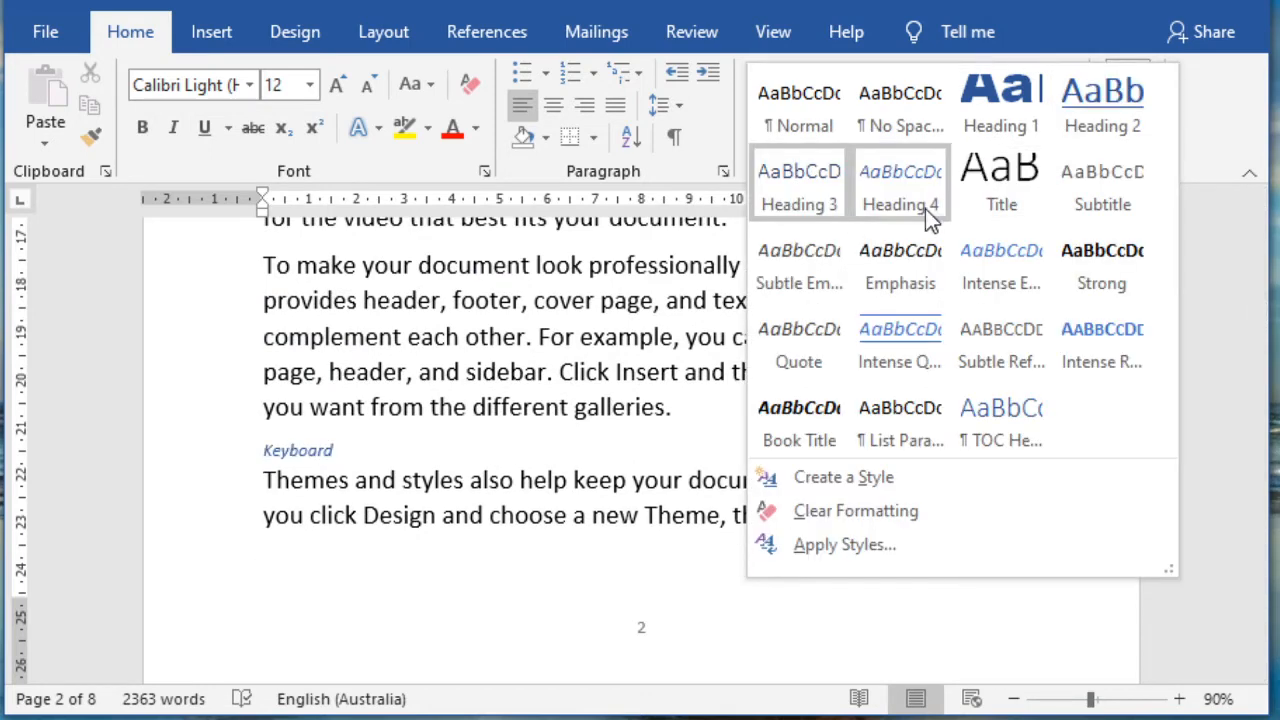
pyautogui.rightClick(808, 195)
pyautogui.click(871, 231)
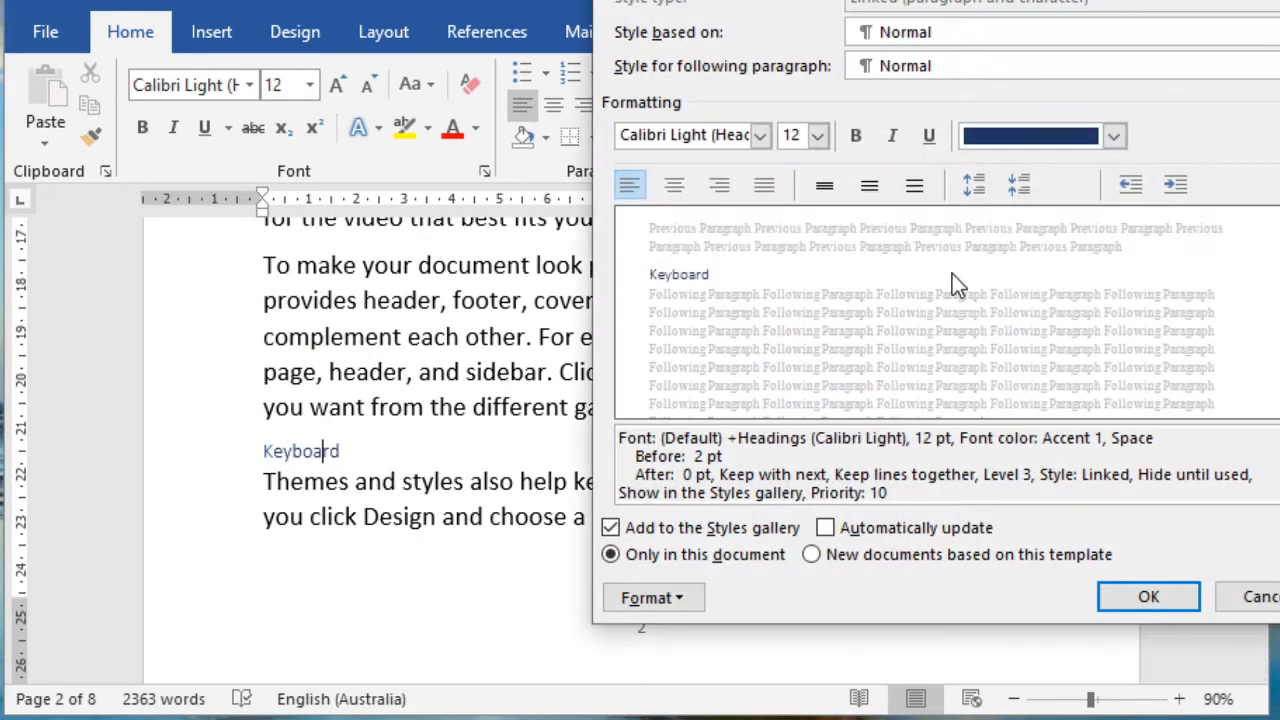
pyautogui.click(818, 137)
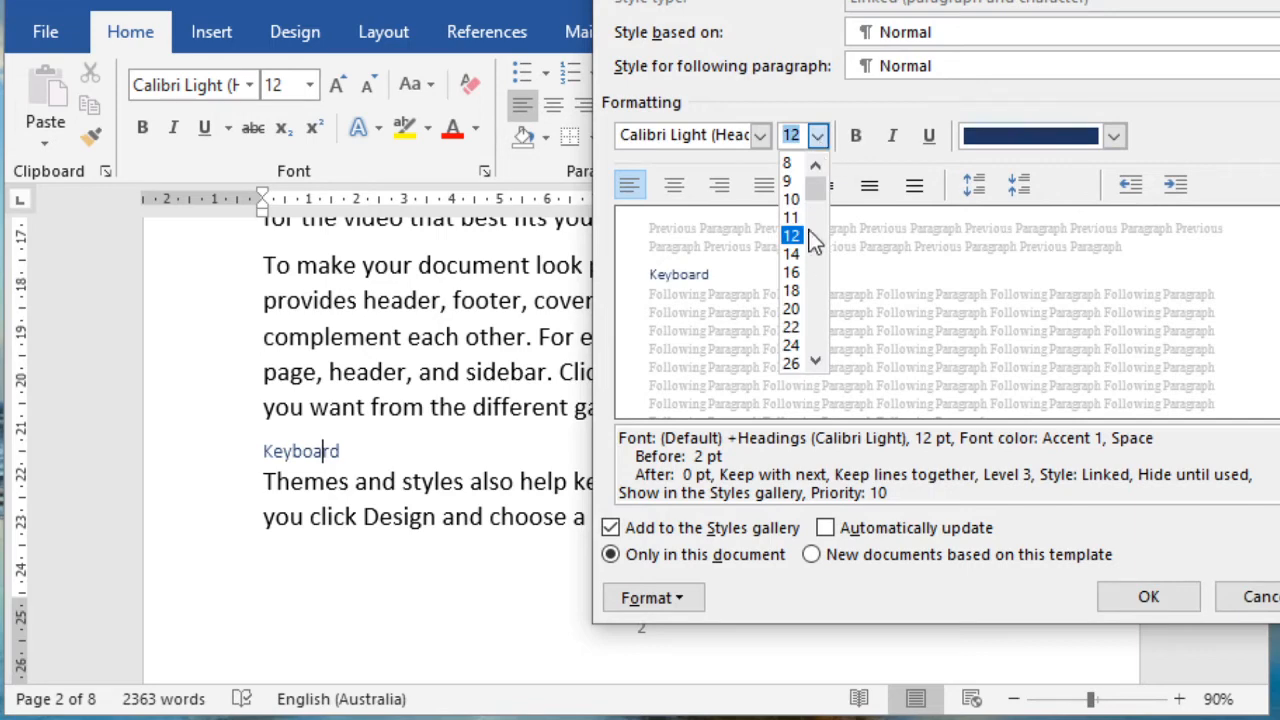
pyautogui.click(792, 290)
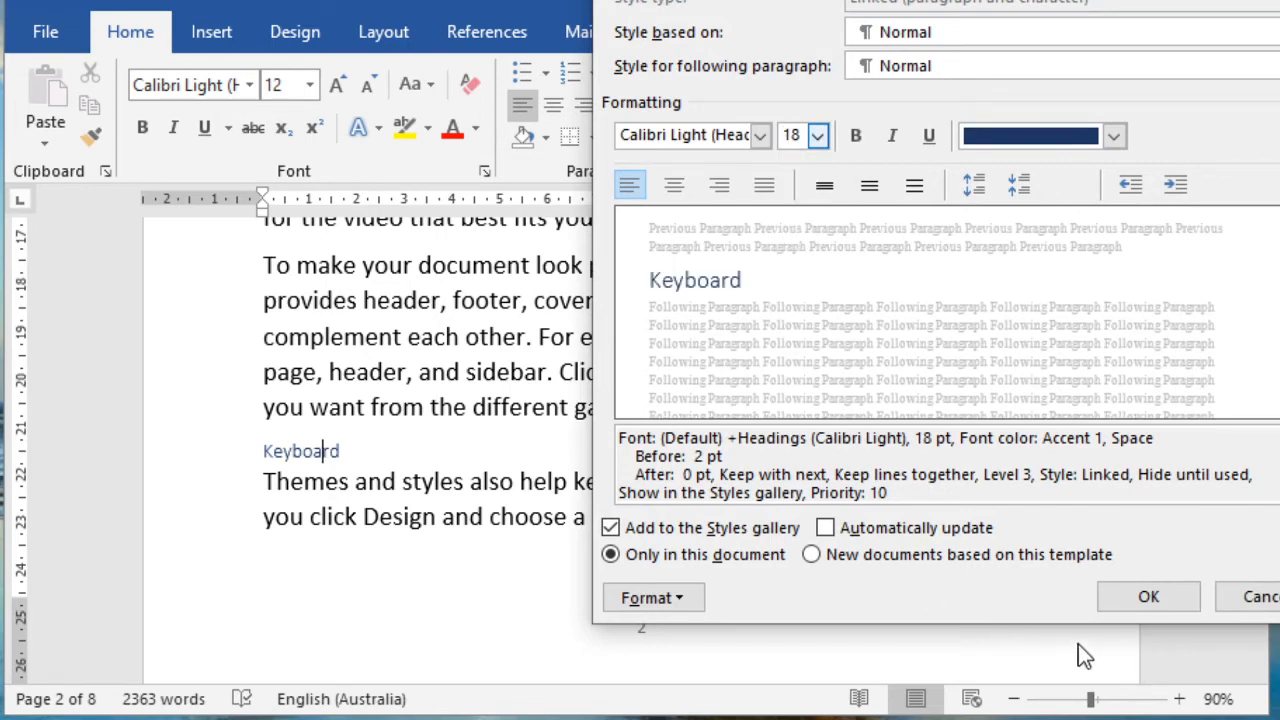
pyautogui.click(1163, 597)
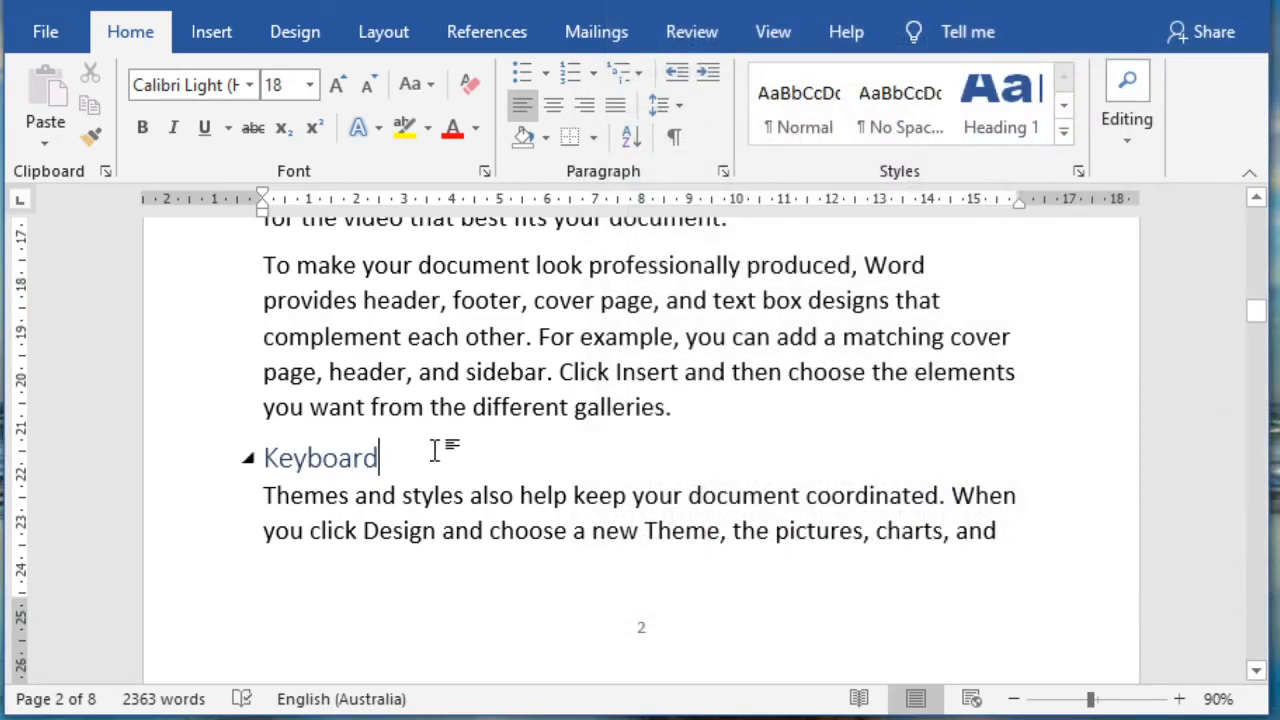
# Insert an empty paragraph above the "Introduction to Computer" title at the document's start.
pyautogui.scroll(-15, 512, 507)
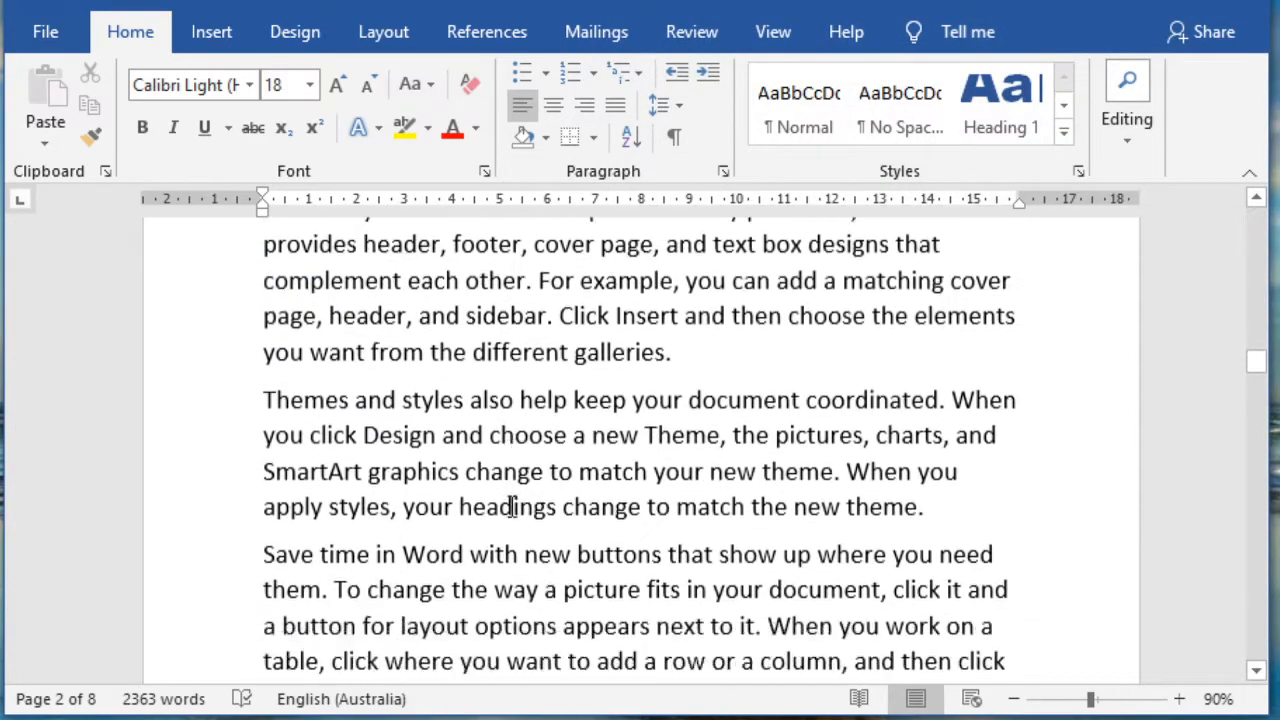
pyautogui.scroll(15, 511, 507)
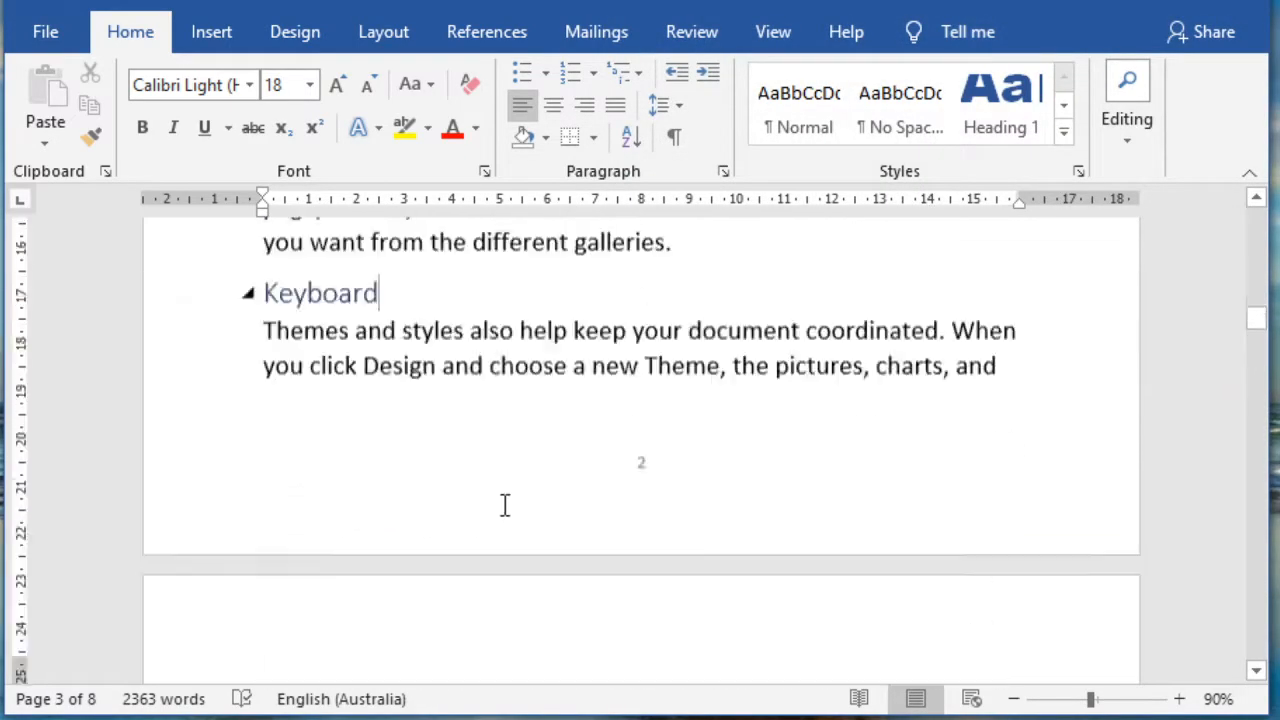
pyautogui.scroll(-5, 507, 507)
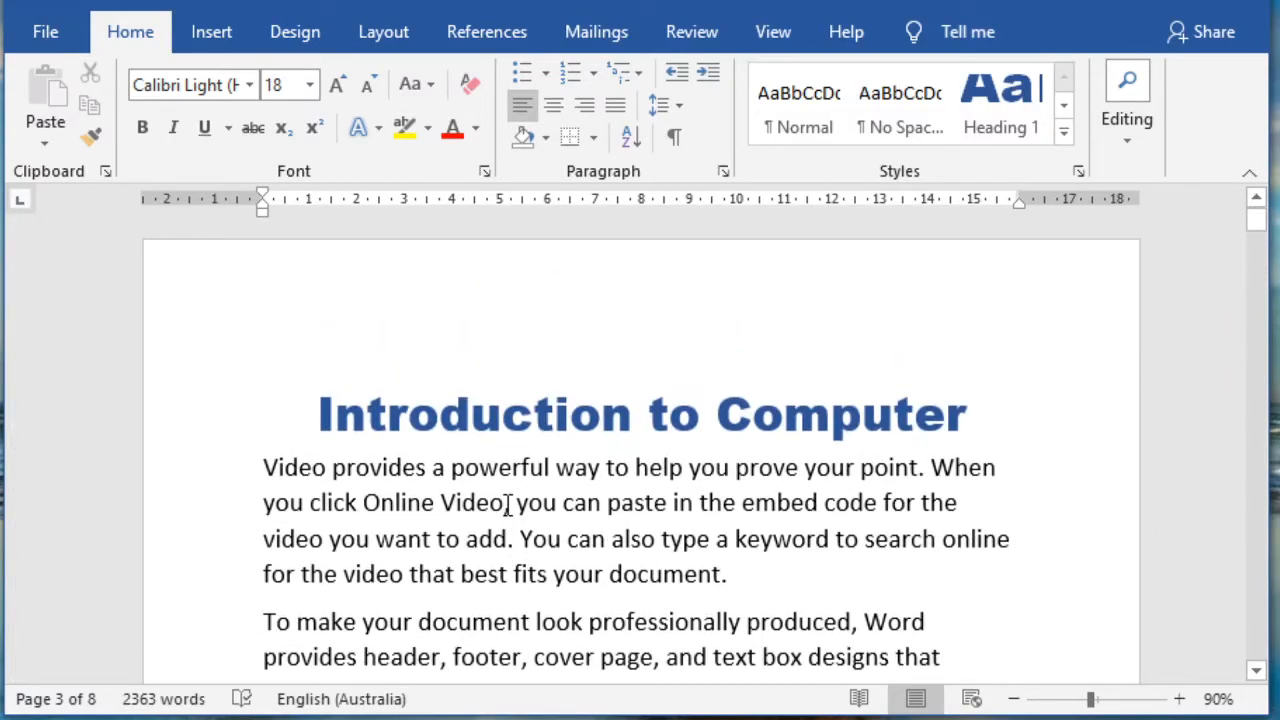
pyautogui.click(312, 400)
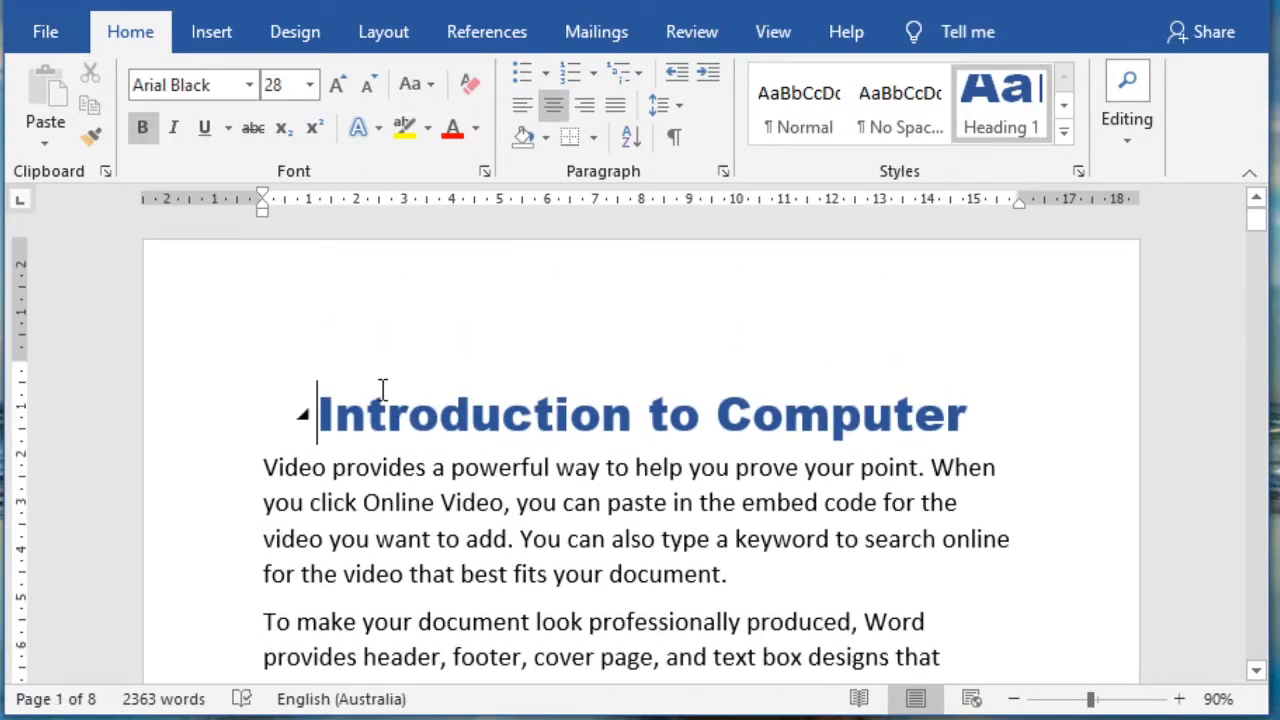
pyautogui.press('Return')
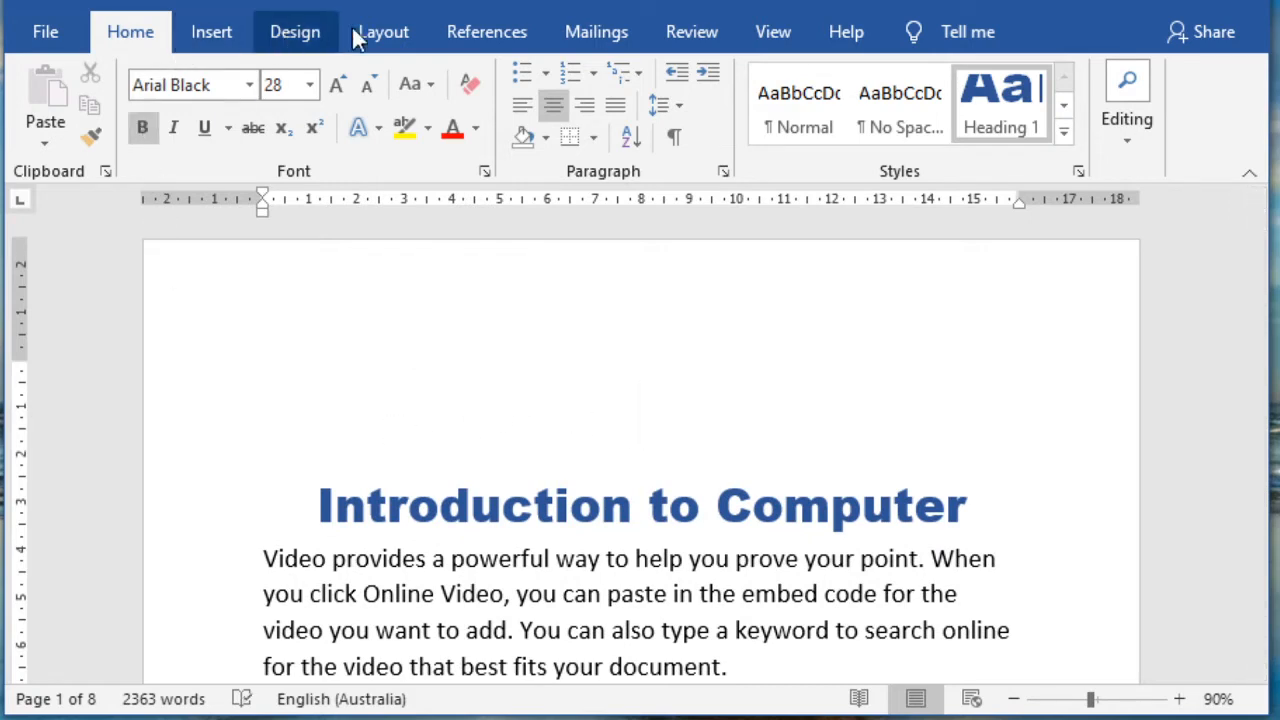
# Insert an Automatic Table 1 table of contents in the empty paragraph above the title.
pyautogui.click(478, 34)
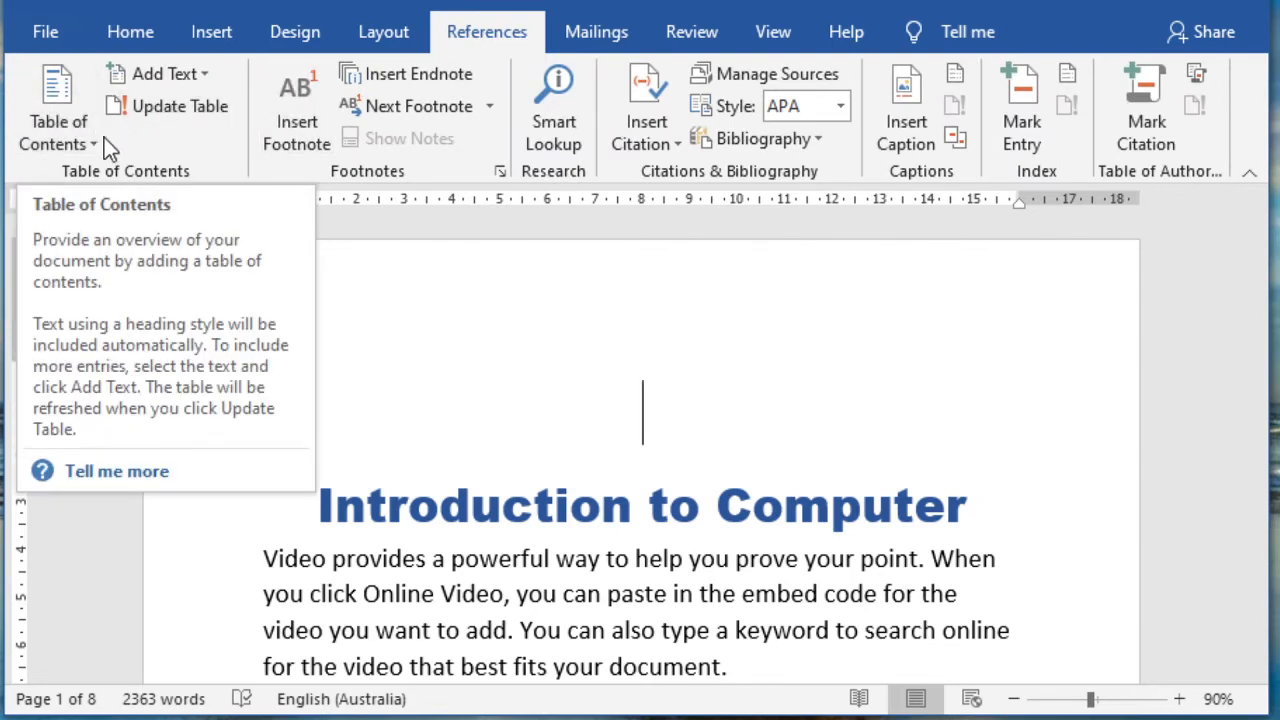
pyautogui.click(88, 146)
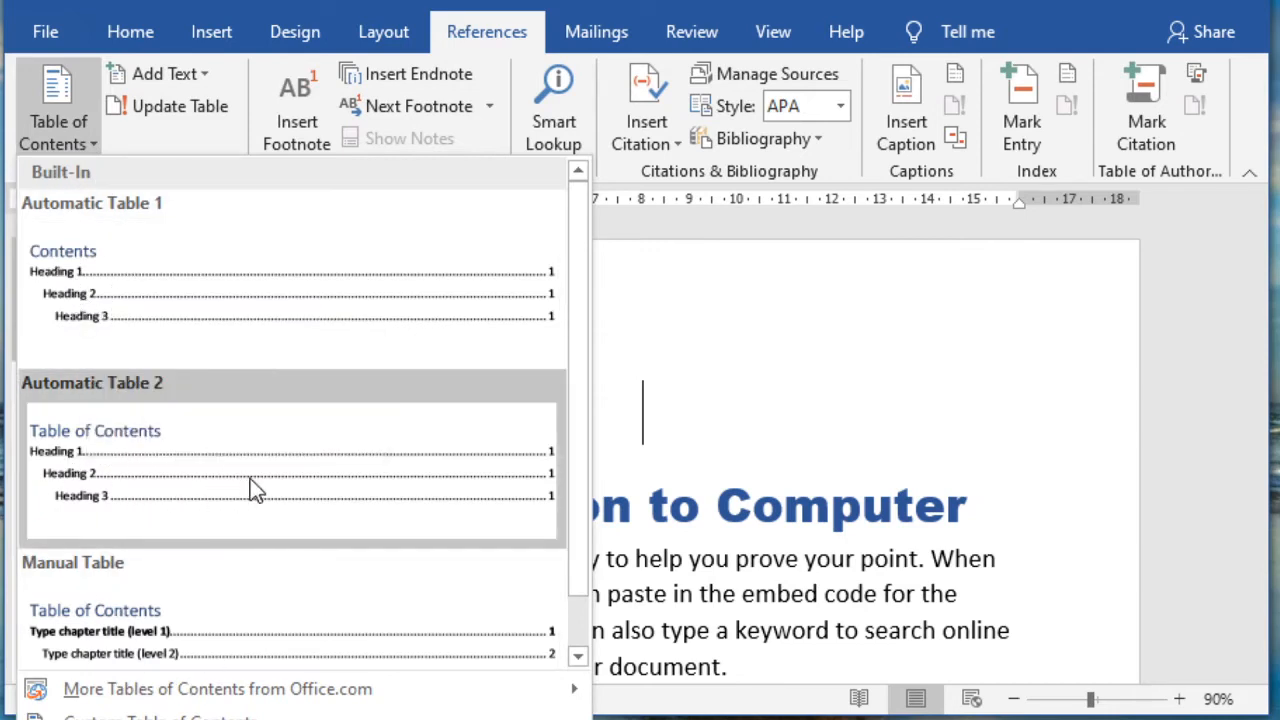
pyautogui.click(119, 287)
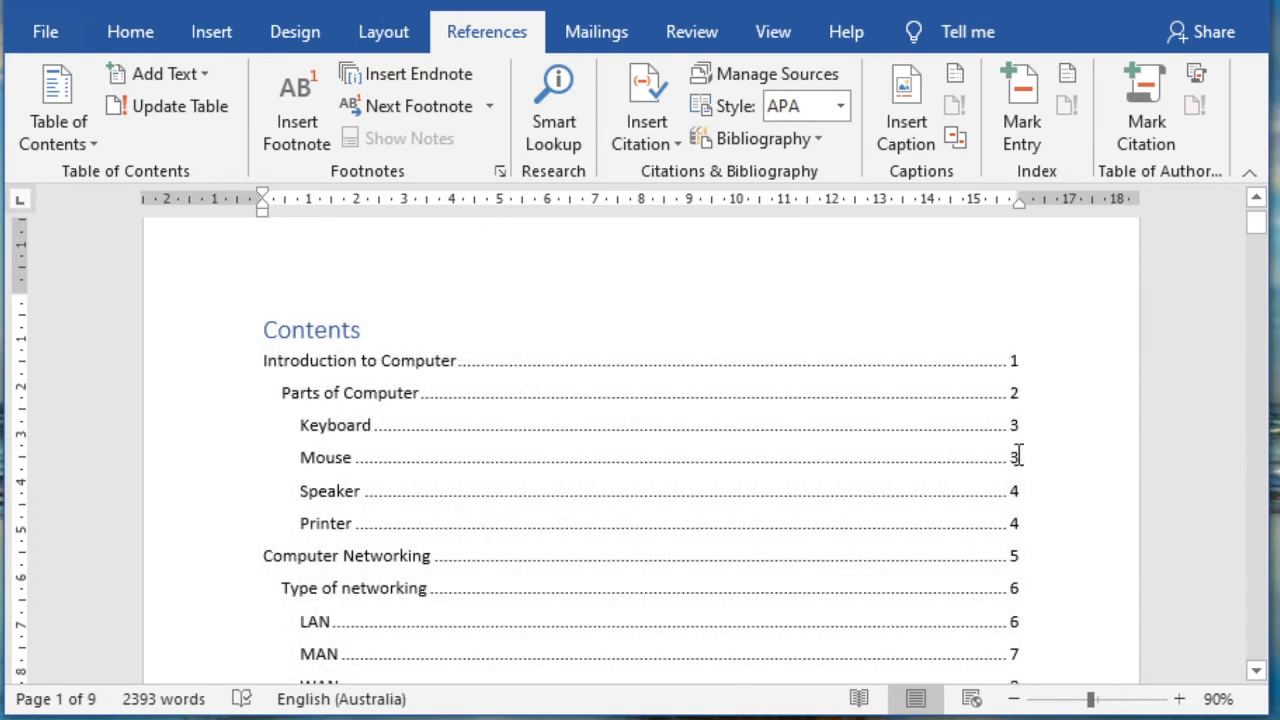
# Insert a page break between the table of contents and the "Introduction to Computer" title.
pyautogui.scroll(-5, 684, 500)
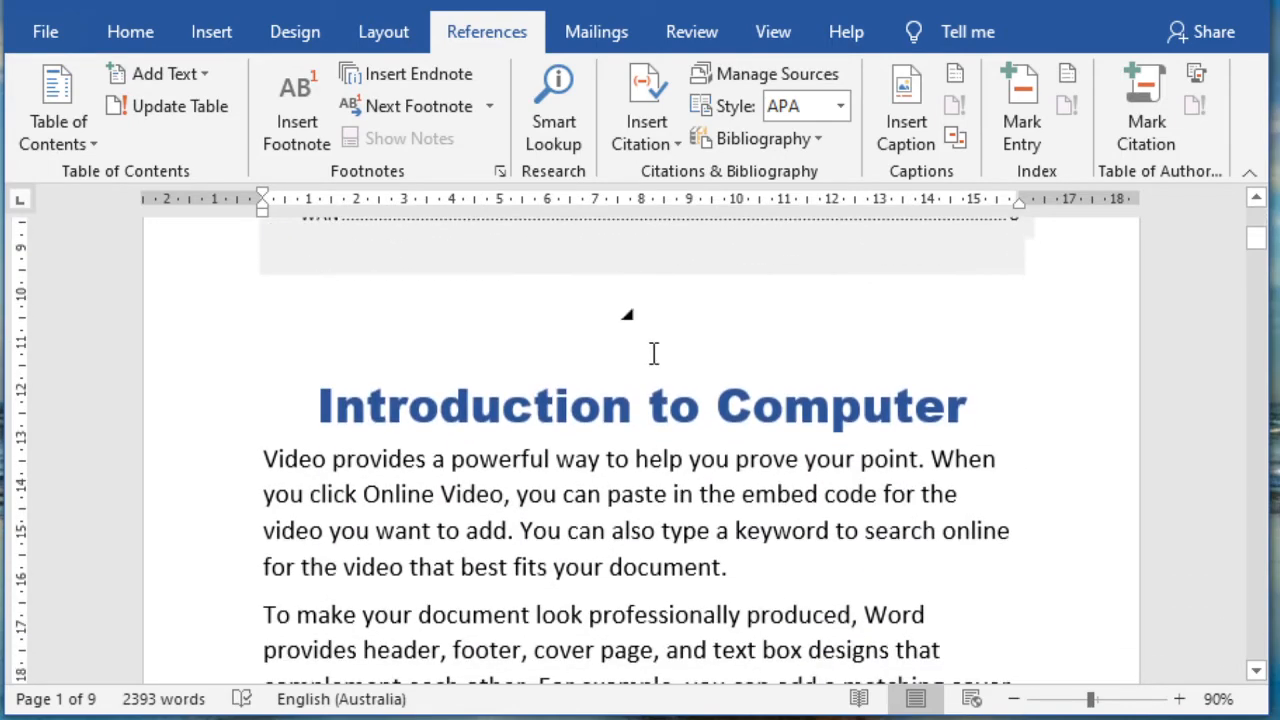
pyautogui.scroll(4, 696, 327)
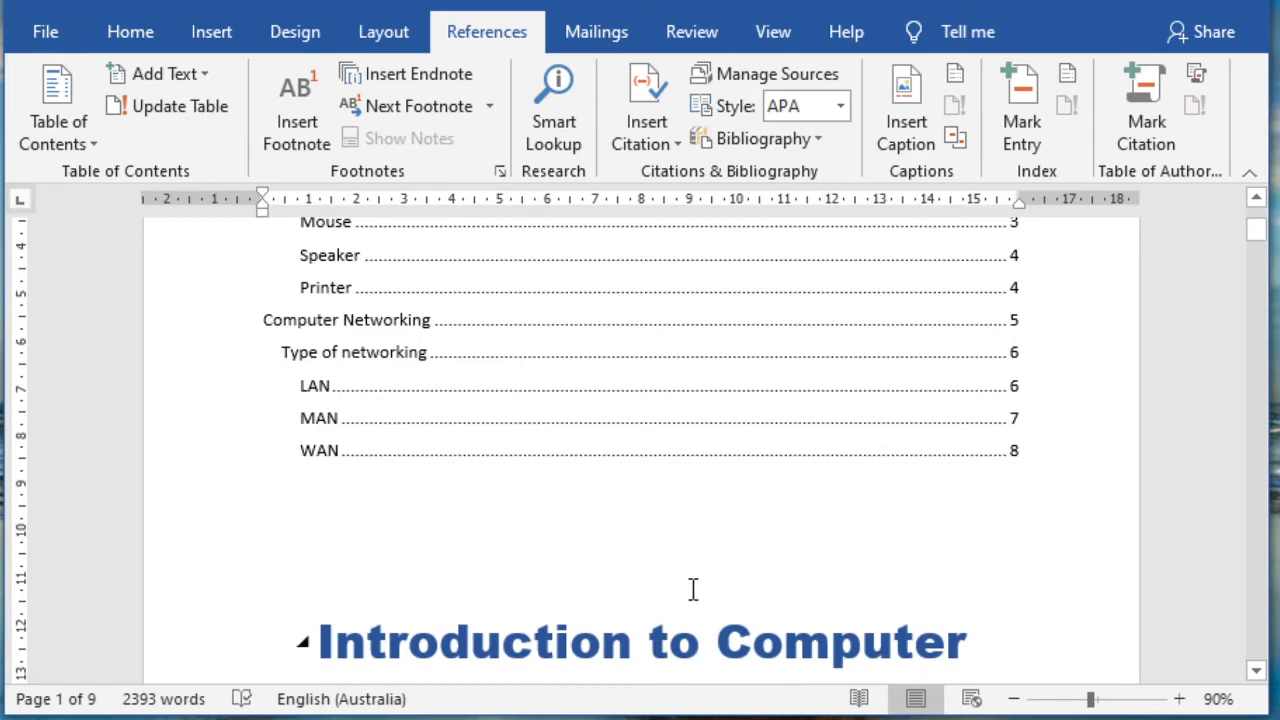
pyautogui.hotkey('ctrl', 'Return')
pyautogui.scroll(6, 651, 653)
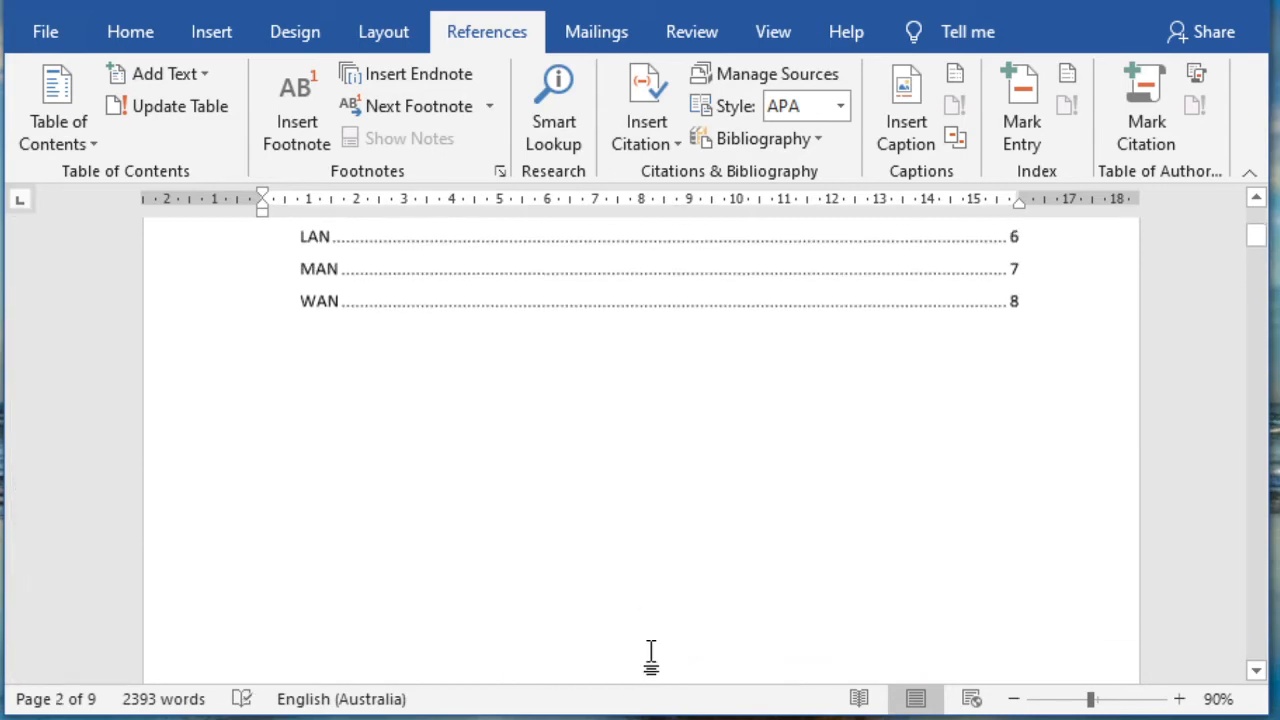
pyautogui.scroll(3, 651, 653)
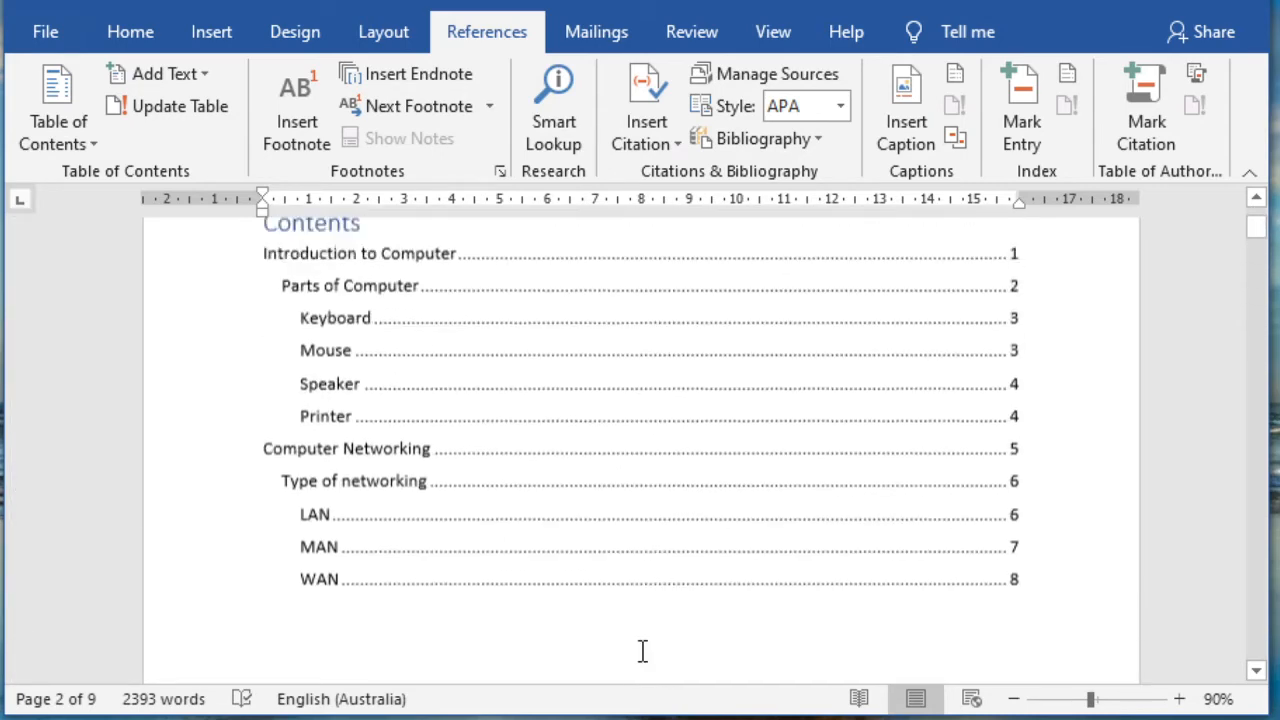
pyautogui.scroll(3, 643, 651)
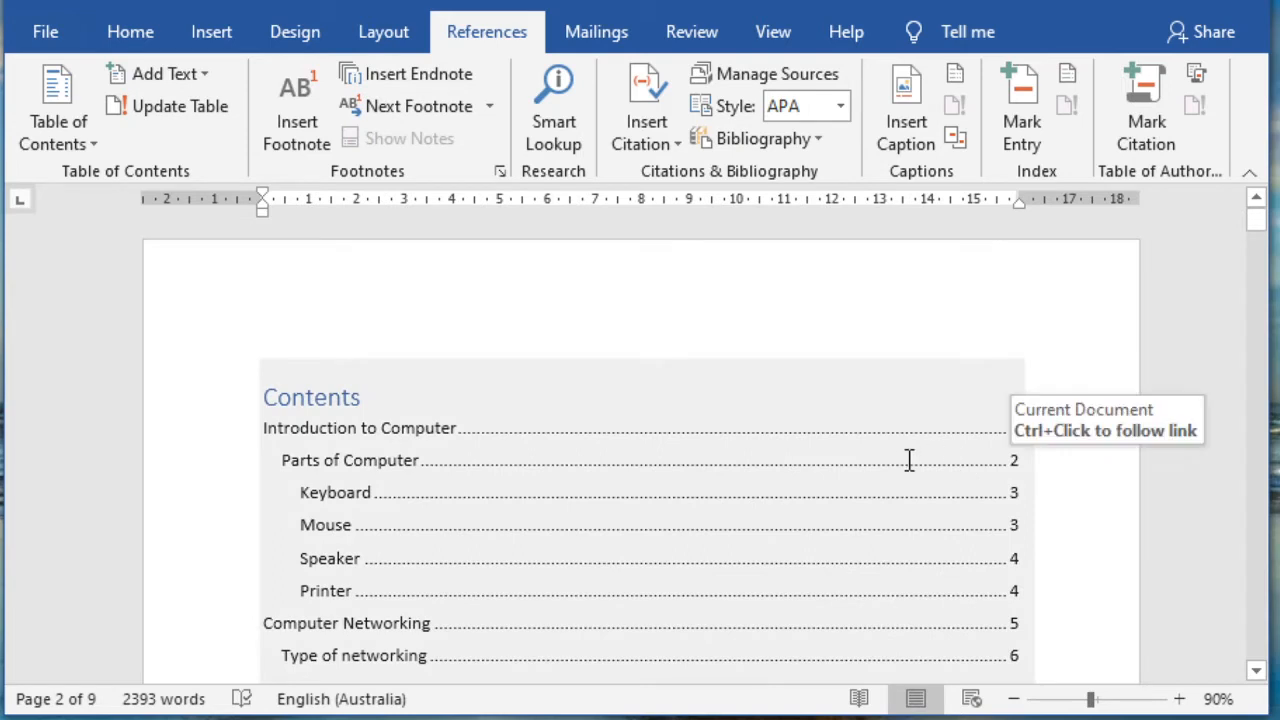
pyautogui.rightClick(453, 406)
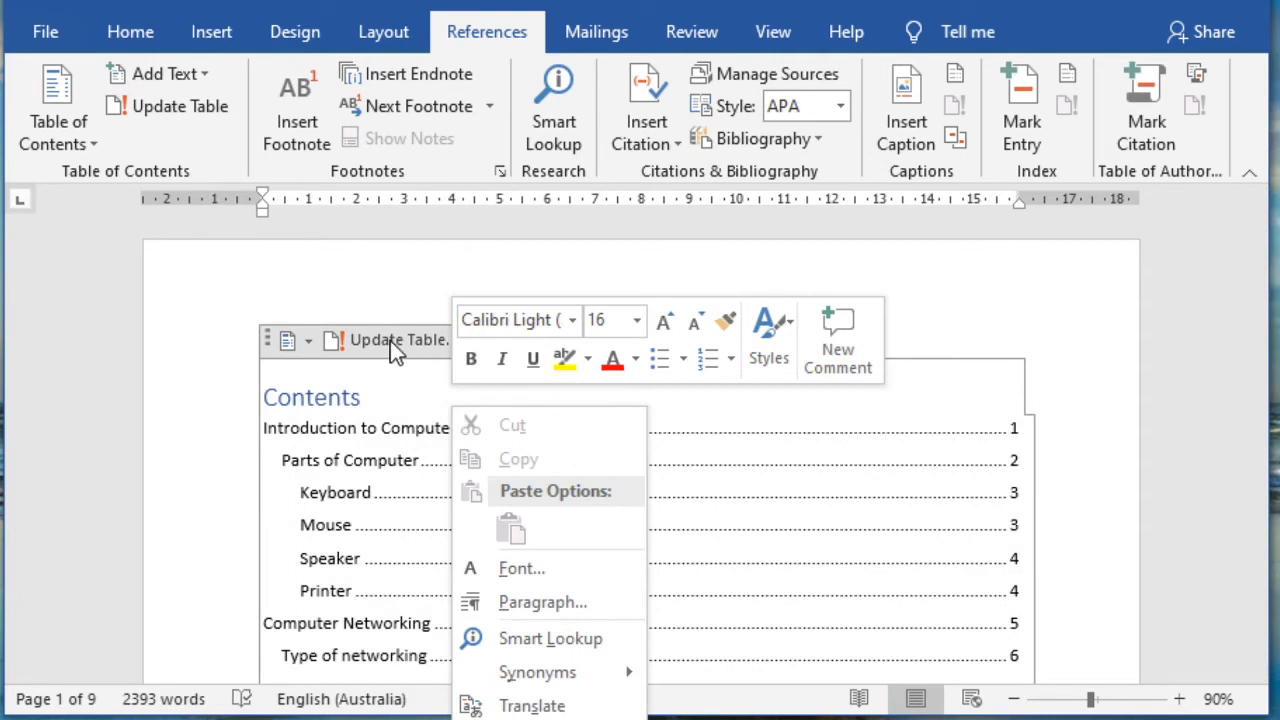
pyautogui.click(427, 428)
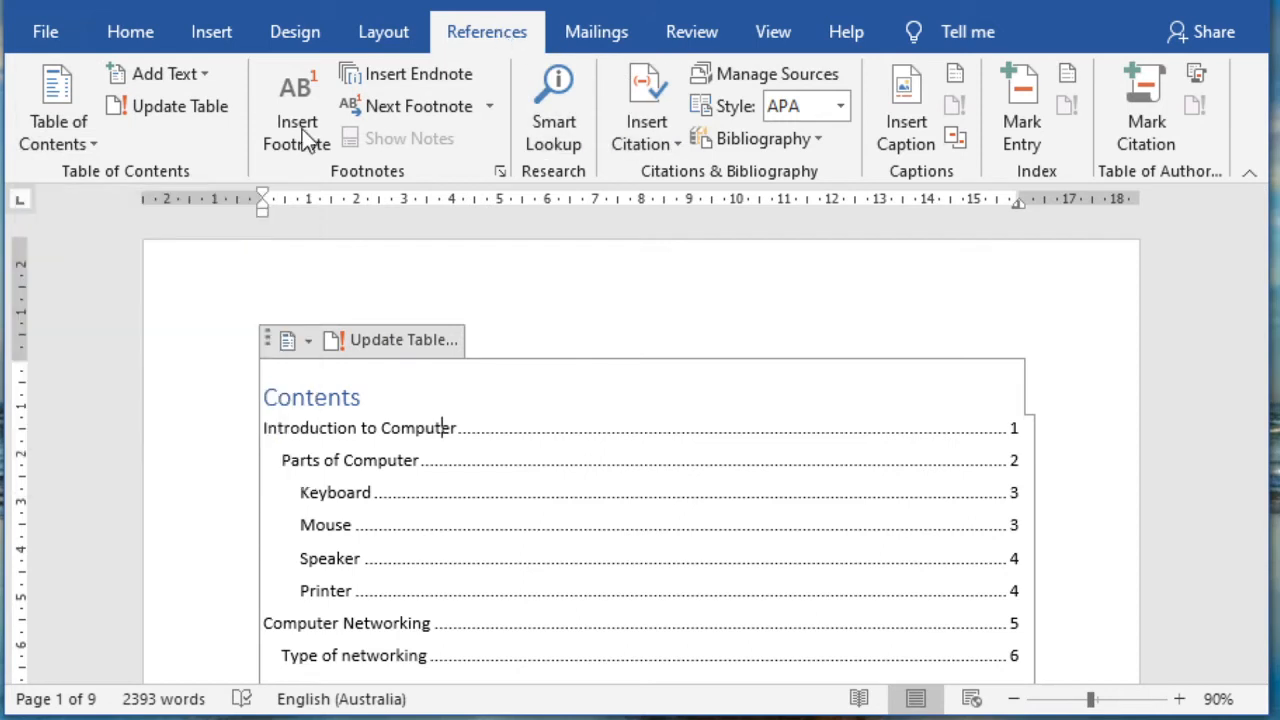
pyautogui.click(92, 146)
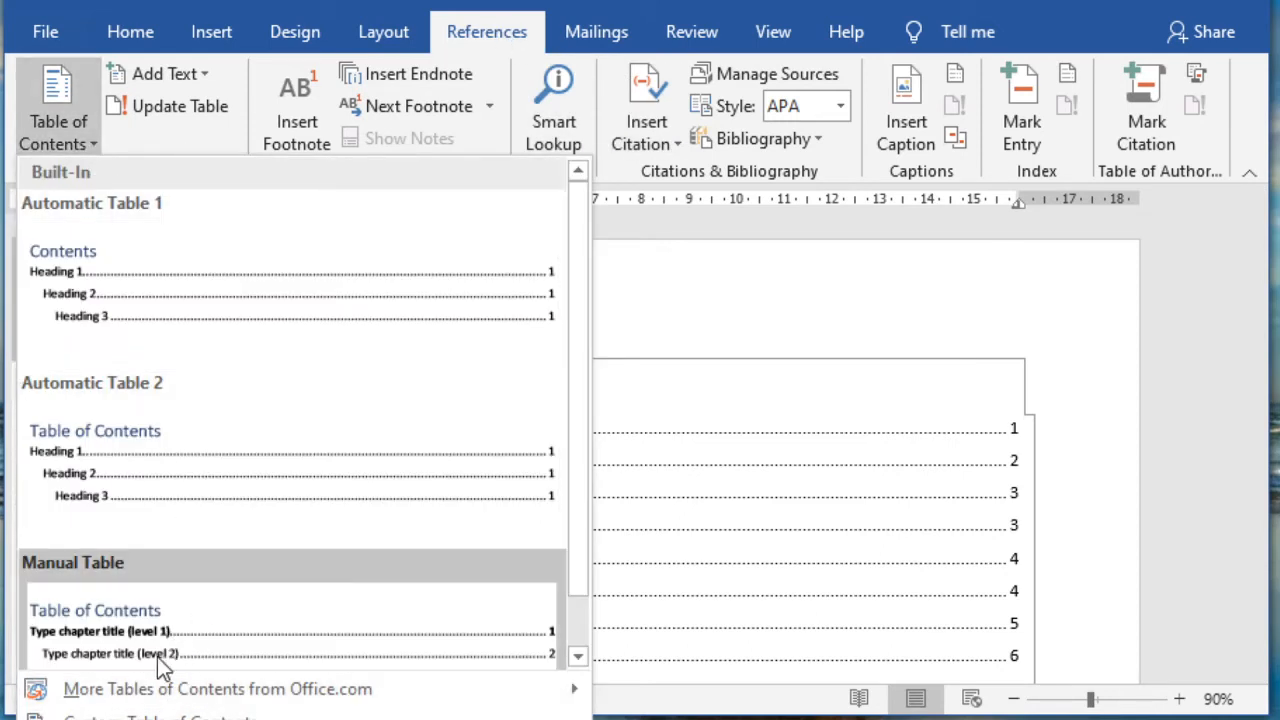
pyautogui.click(88, 144)
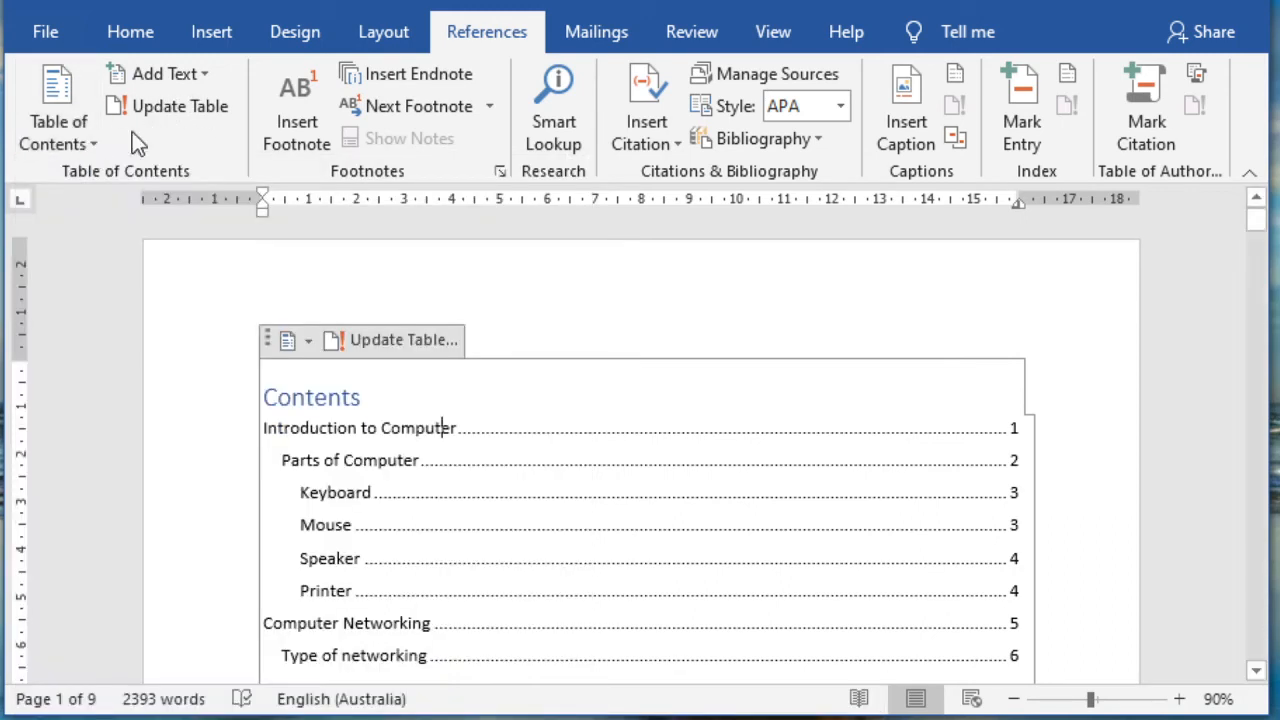
pyautogui.click(185, 107)
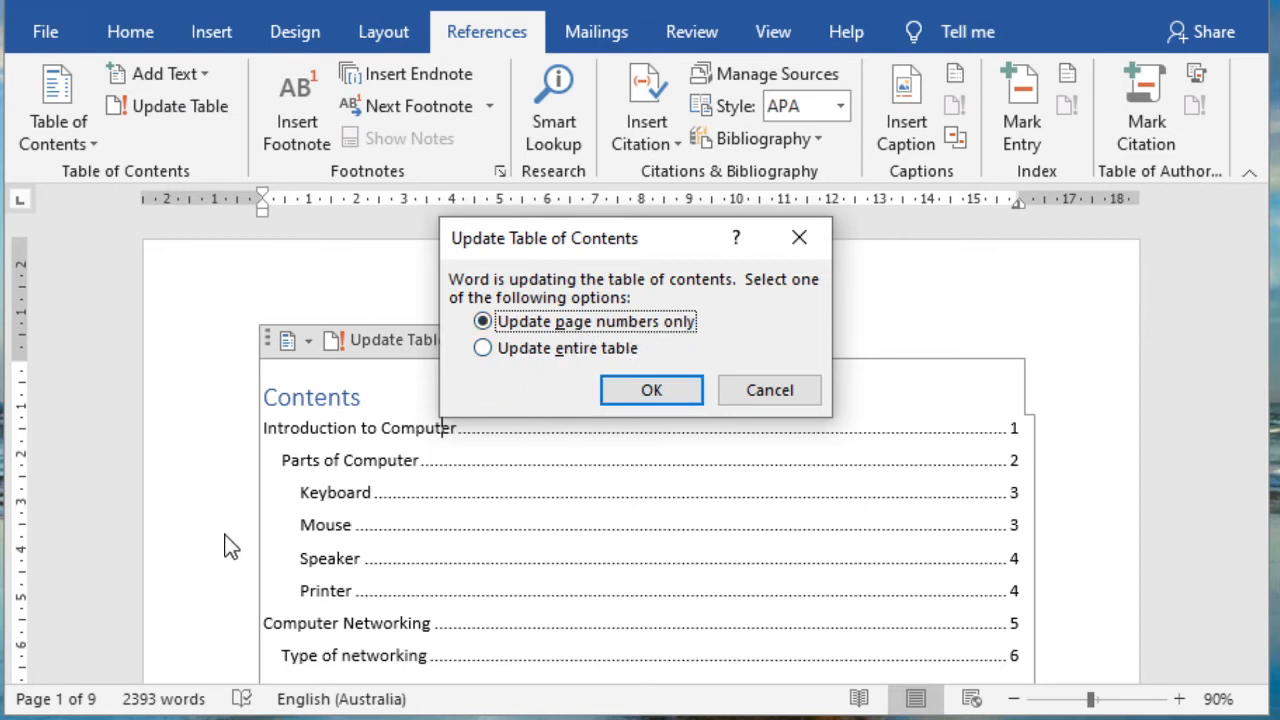
pyautogui.click(762, 395)
# Add a new line reading "Bar Code Reader" on page 5, before the paragraph starting "Save time in Word".
pyautogui.scroll(-10, 577, 506)
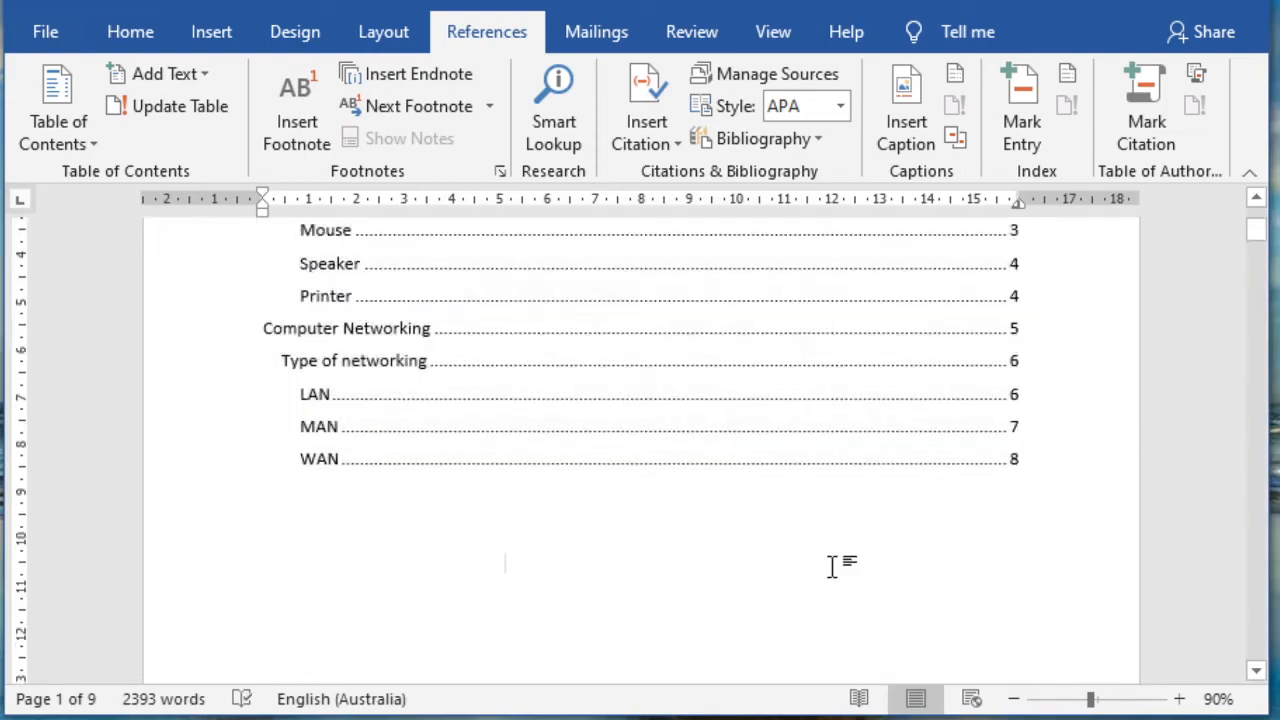
pyautogui.scroll(-10, 750, 530)
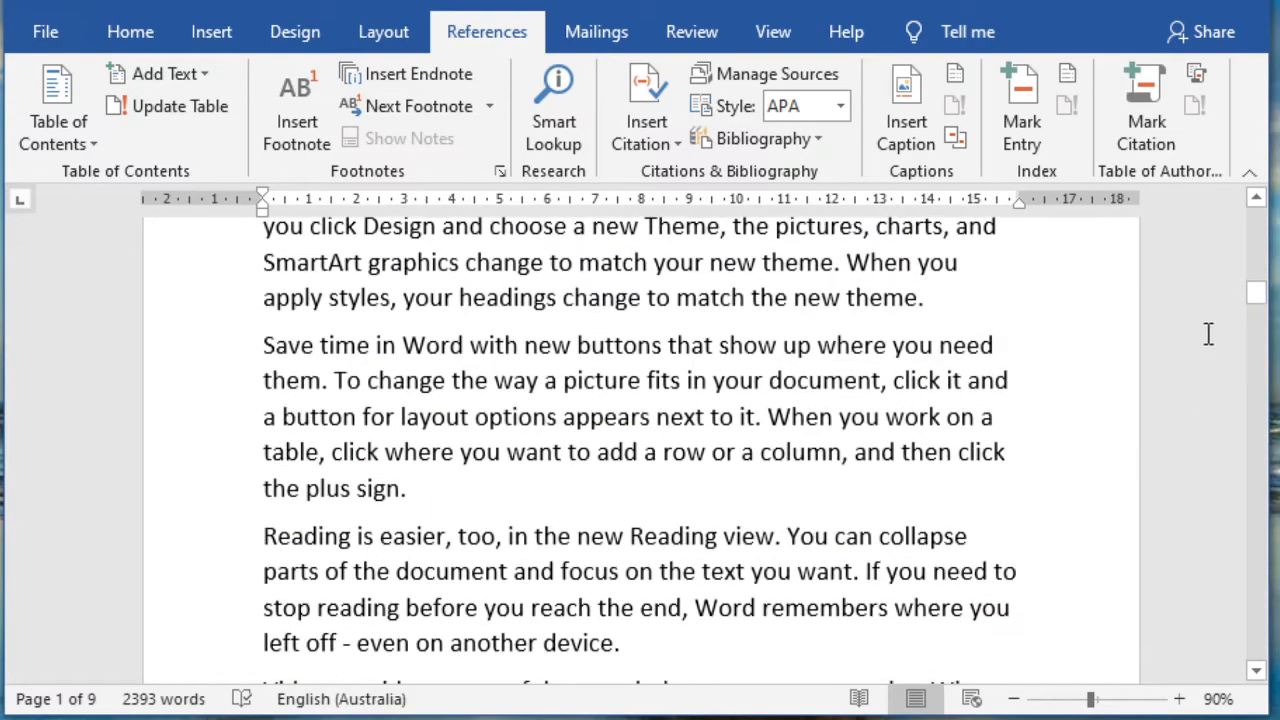
pyautogui.moveTo(1258, 300); pyautogui.dragTo(1260, 450)
pyautogui.click(943, 318)
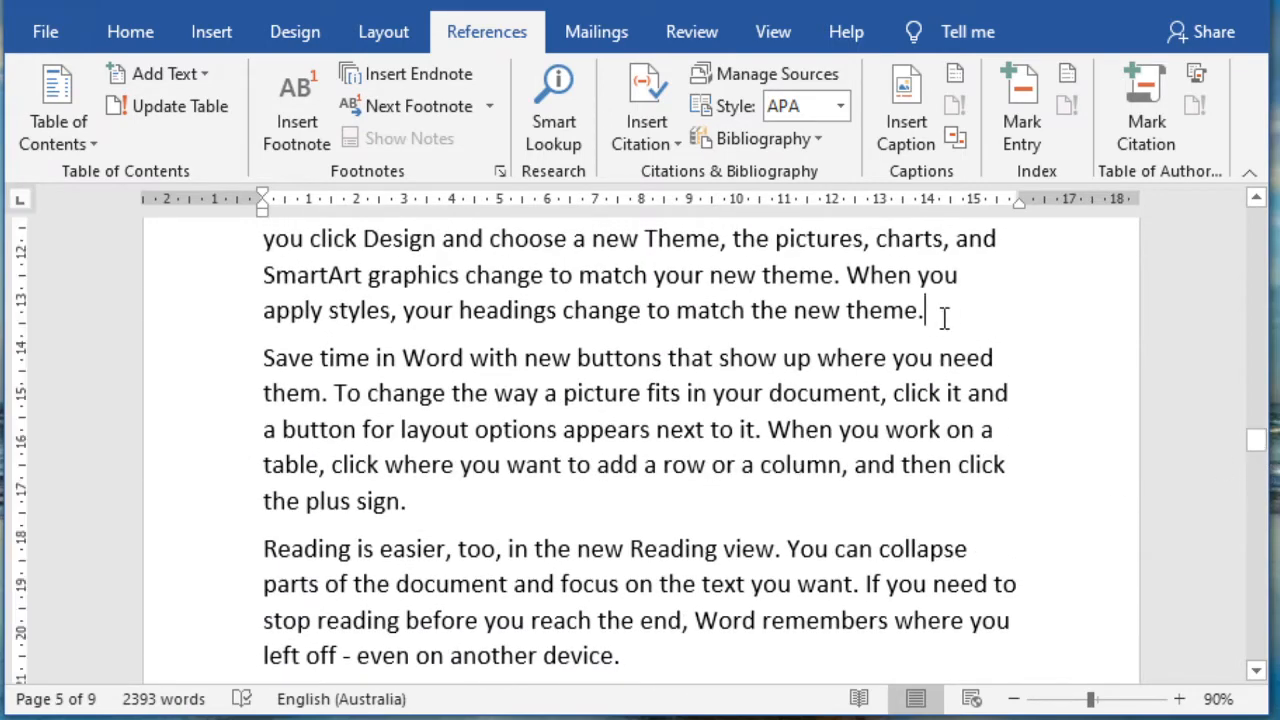
pyautogui.press('Return')
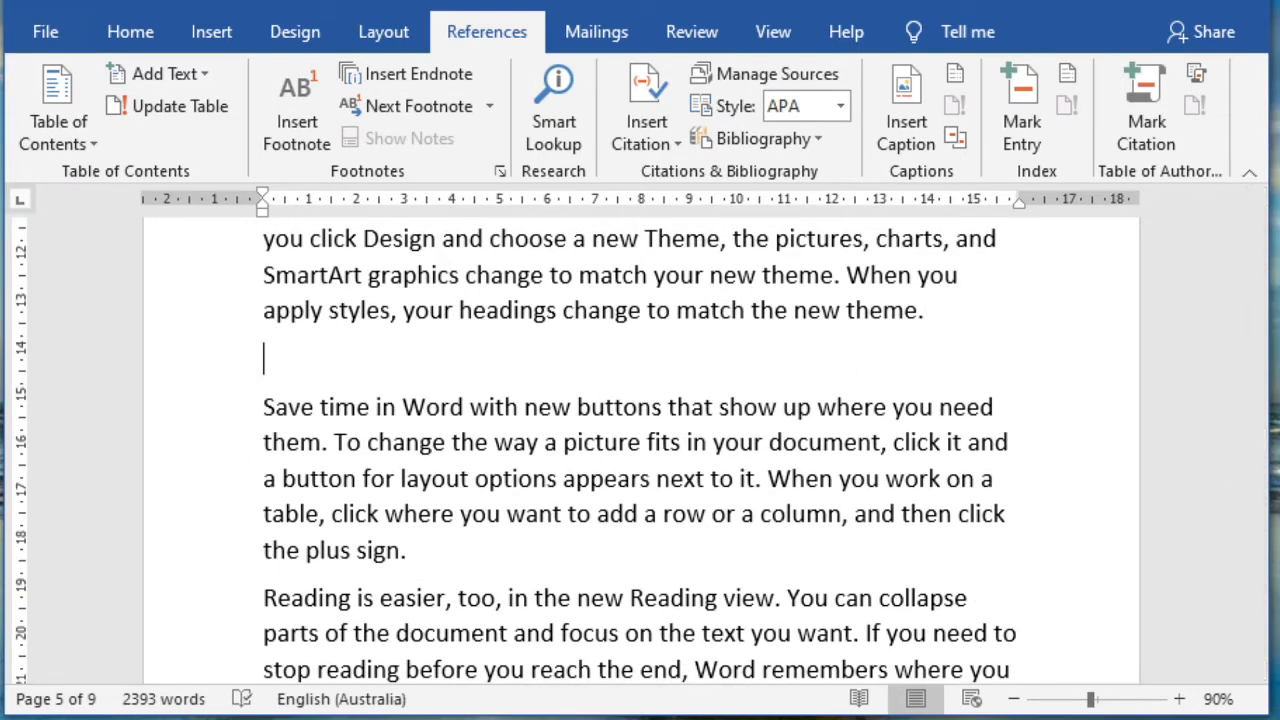
pyautogui.write('Bar code Reader')
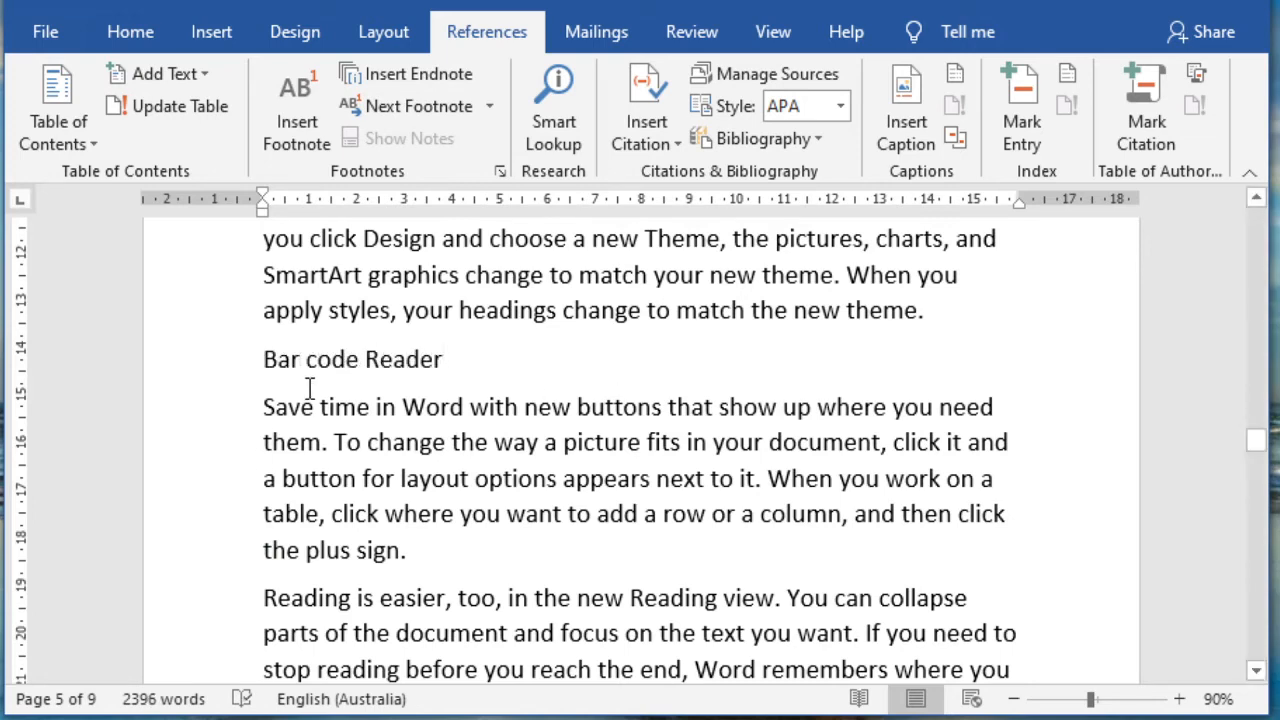
pyautogui.moveTo(316, 368); pyautogui.dragTo(306, 372)
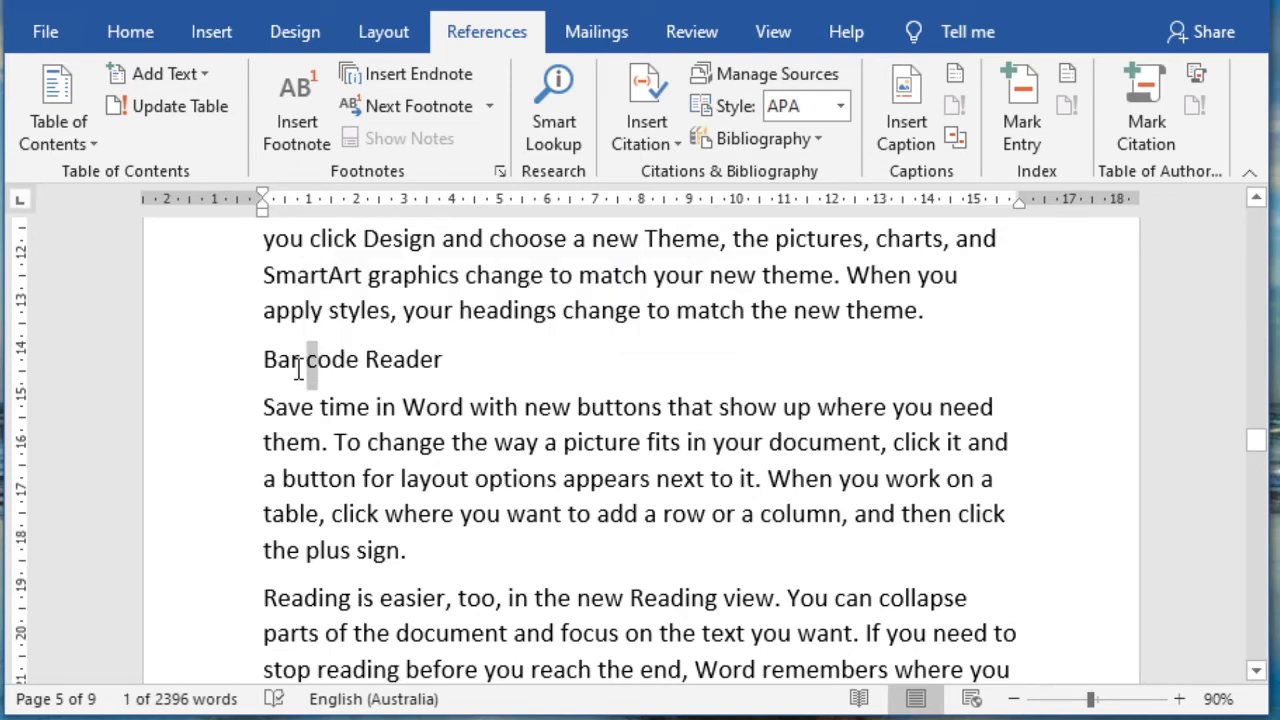
pyautogui.write('C')
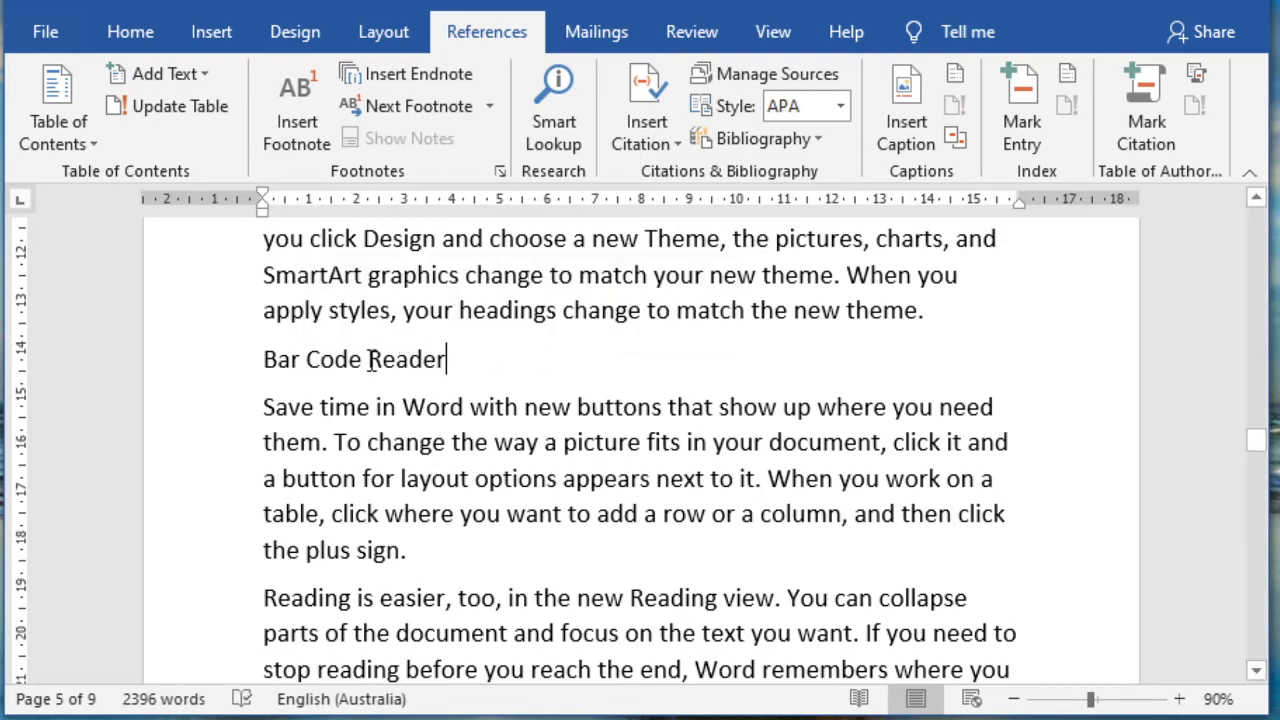
# Apply the Heading 3 style to the "Bar Code Reader" line on page 5.
pyautogui.moveTo(463, 360); pyautogui.dragTo(268, 360)
pyautogui.click(150, 30)
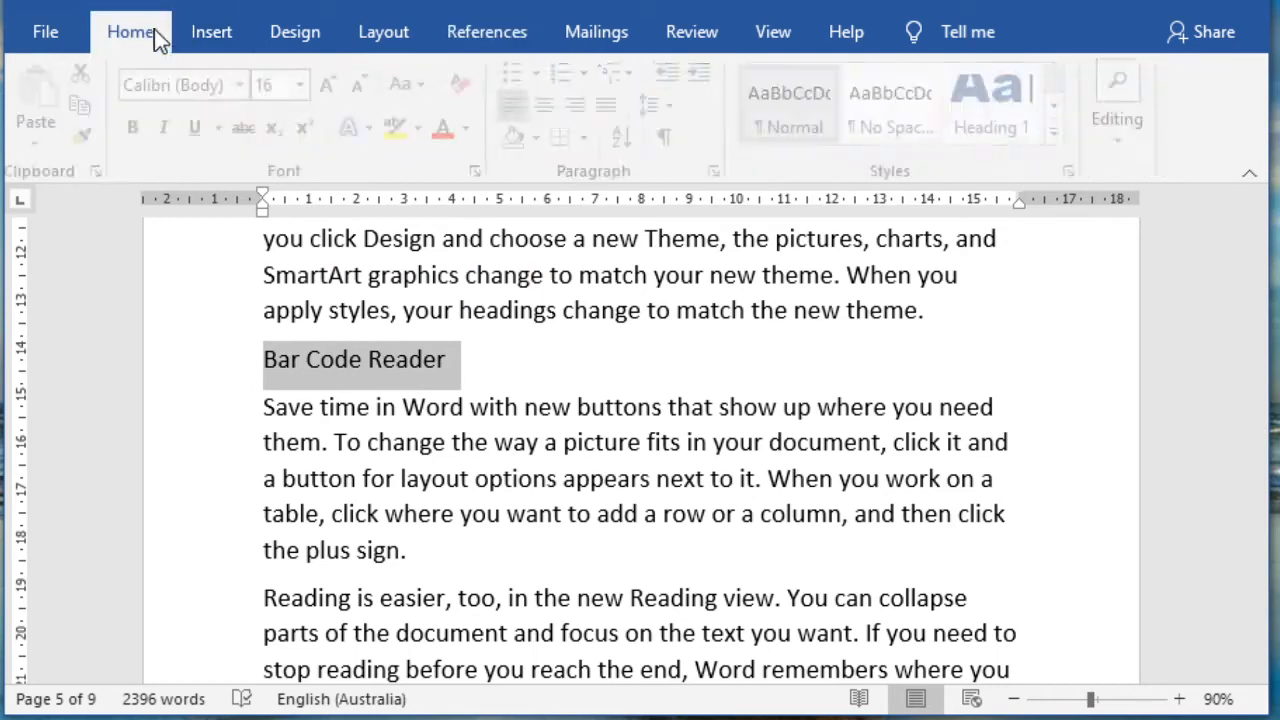
pyautogui.click(1063, 137)
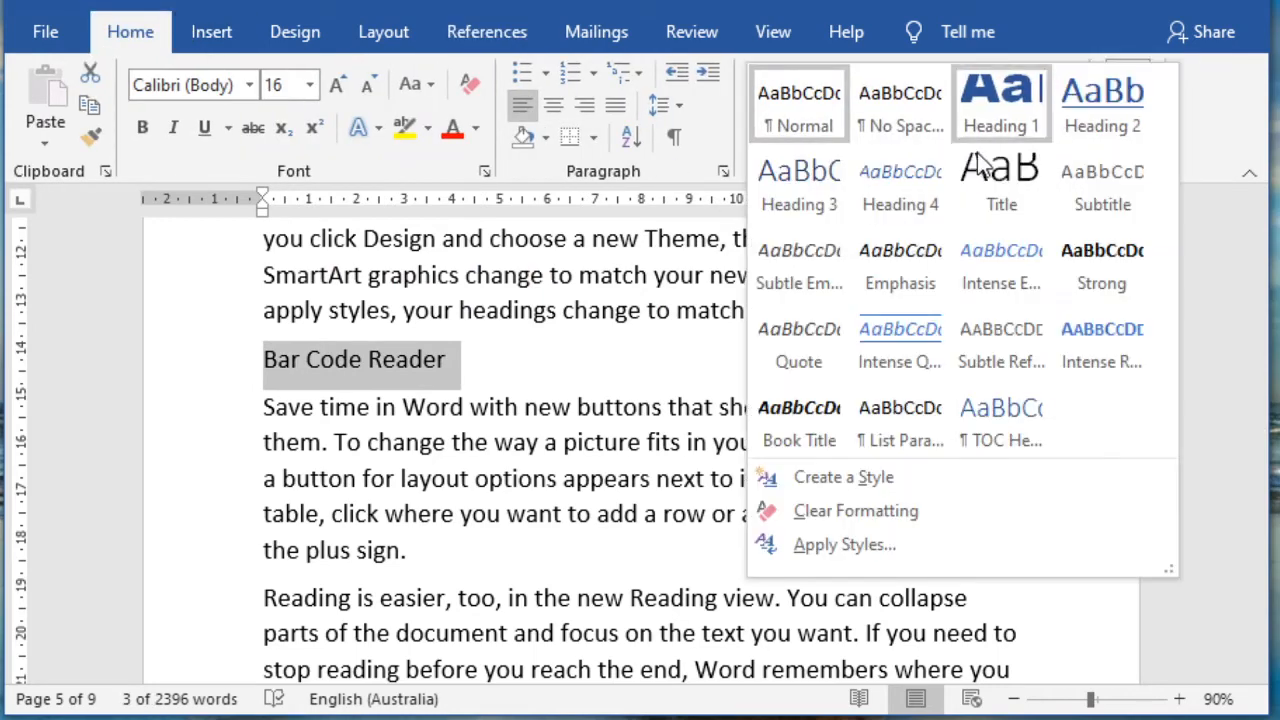
pyautogui.click(806, 190)
pyautogui.click(581, 400)
# Update the entire table of contents at the document's start so it includes the new heading.
pyautogui.scroll(10, 600, 408)
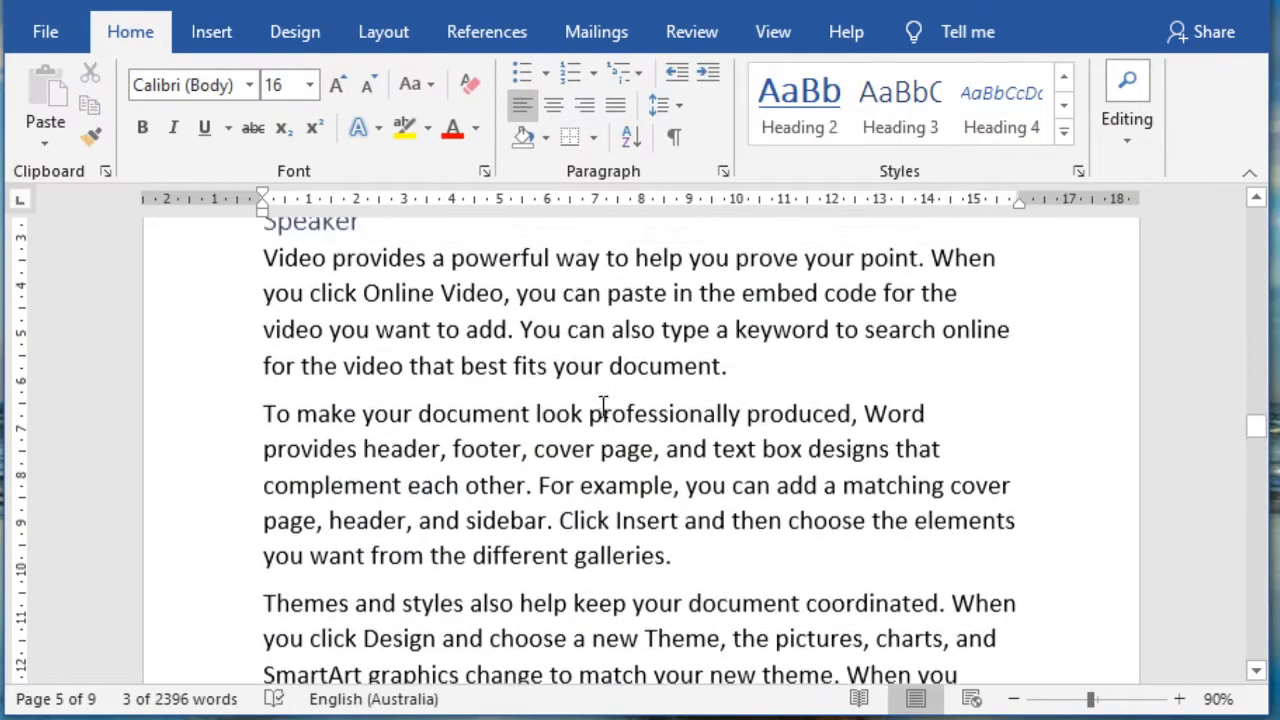
pyautogui.moveTo(1262, 395); pyautogui.dragTo(1260, 198)
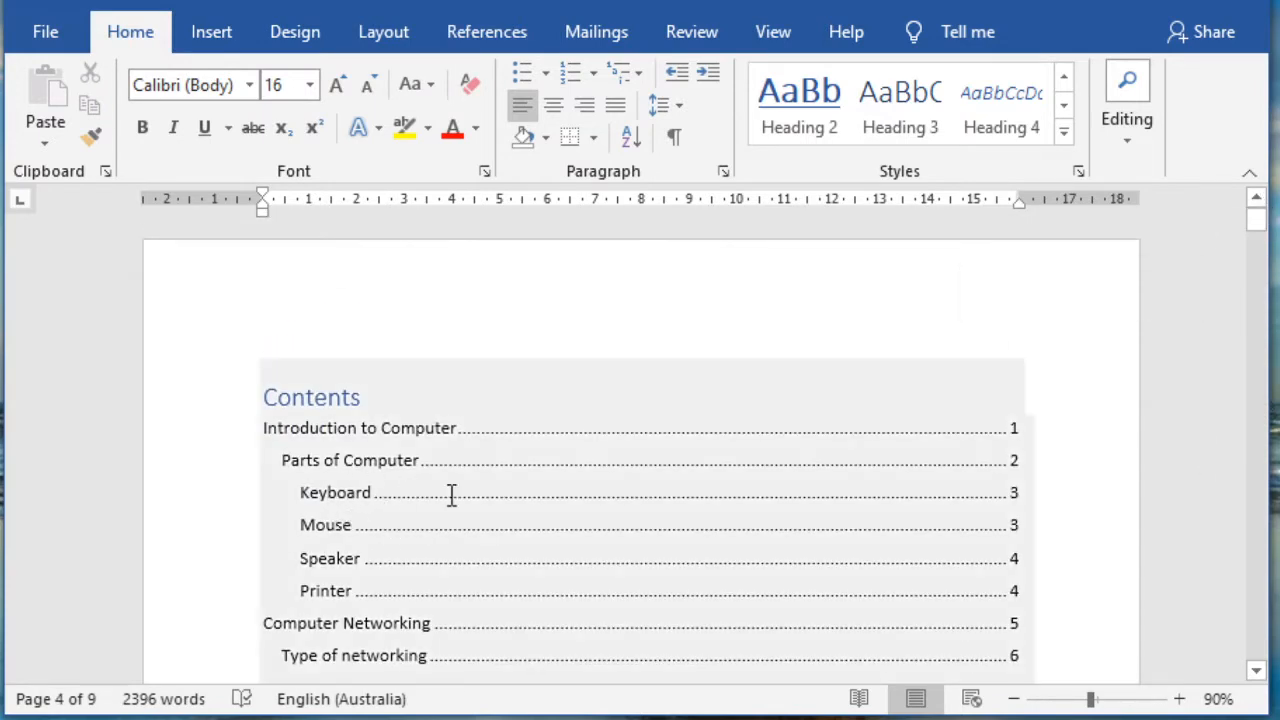
pyautogui.click(480, 466)
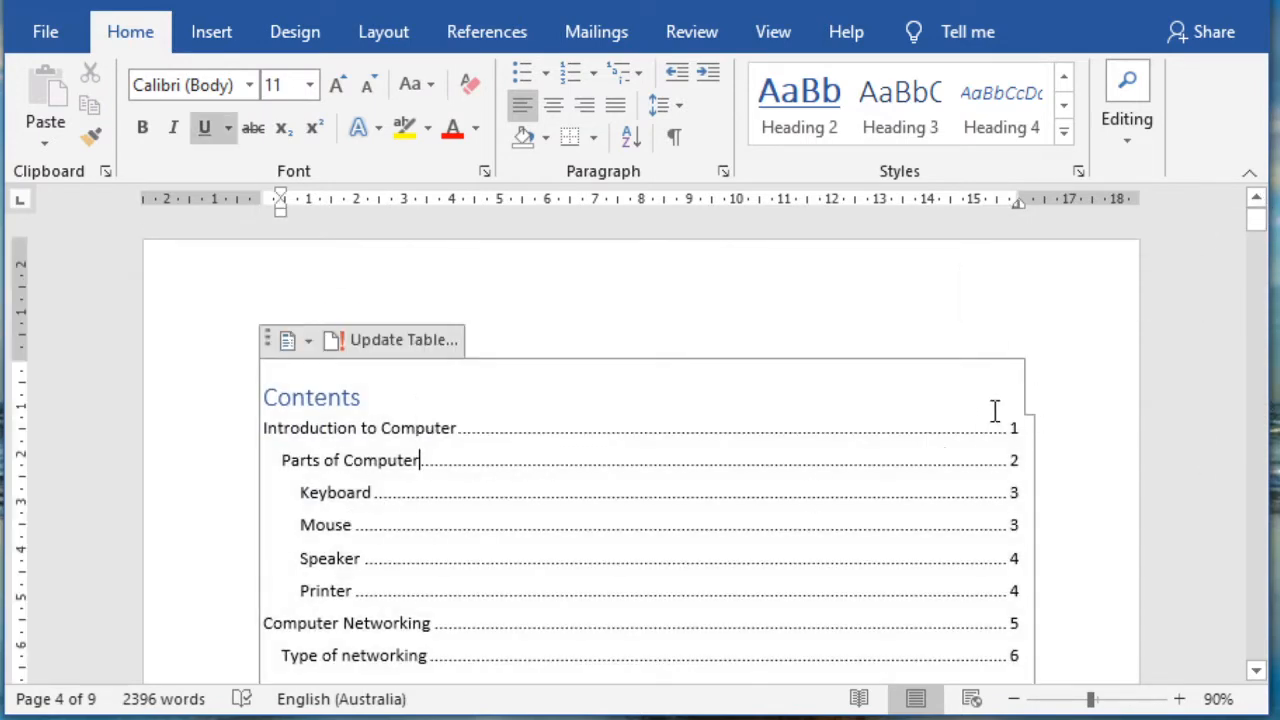
pyautogui.click(487, 33)
pyautogui.click(150, 106)
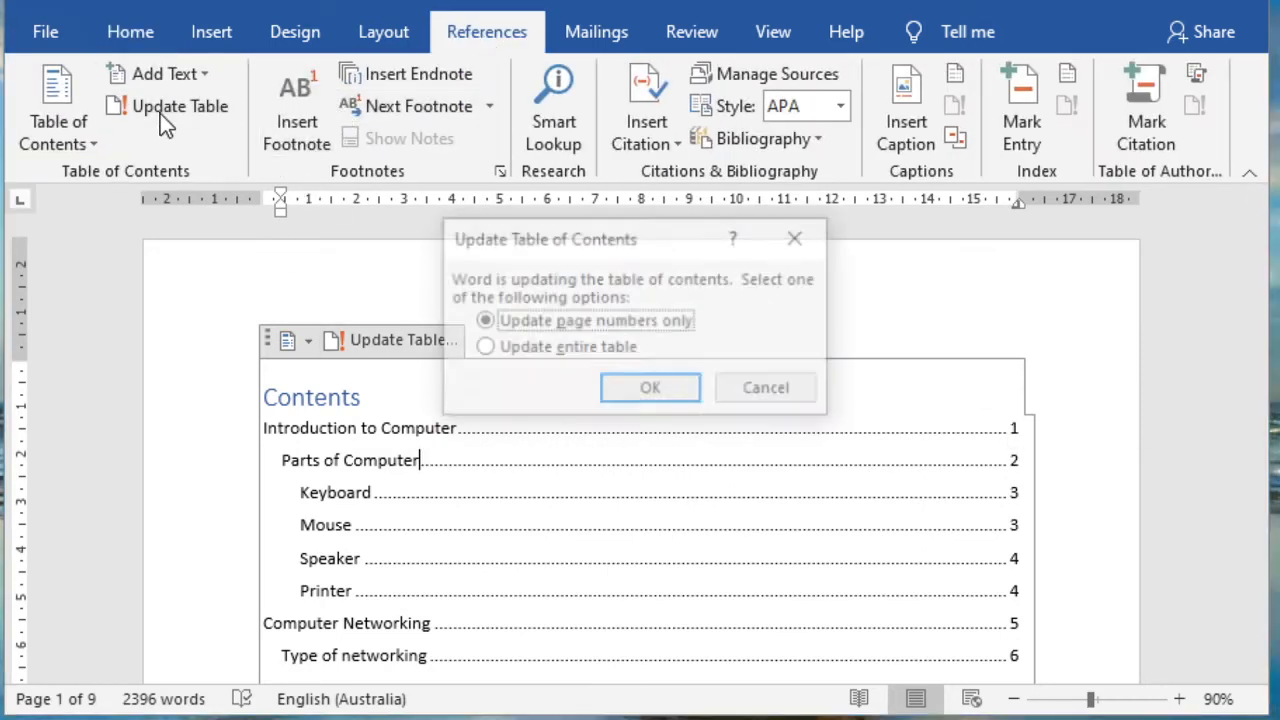
pyautogui.click(484, 348)
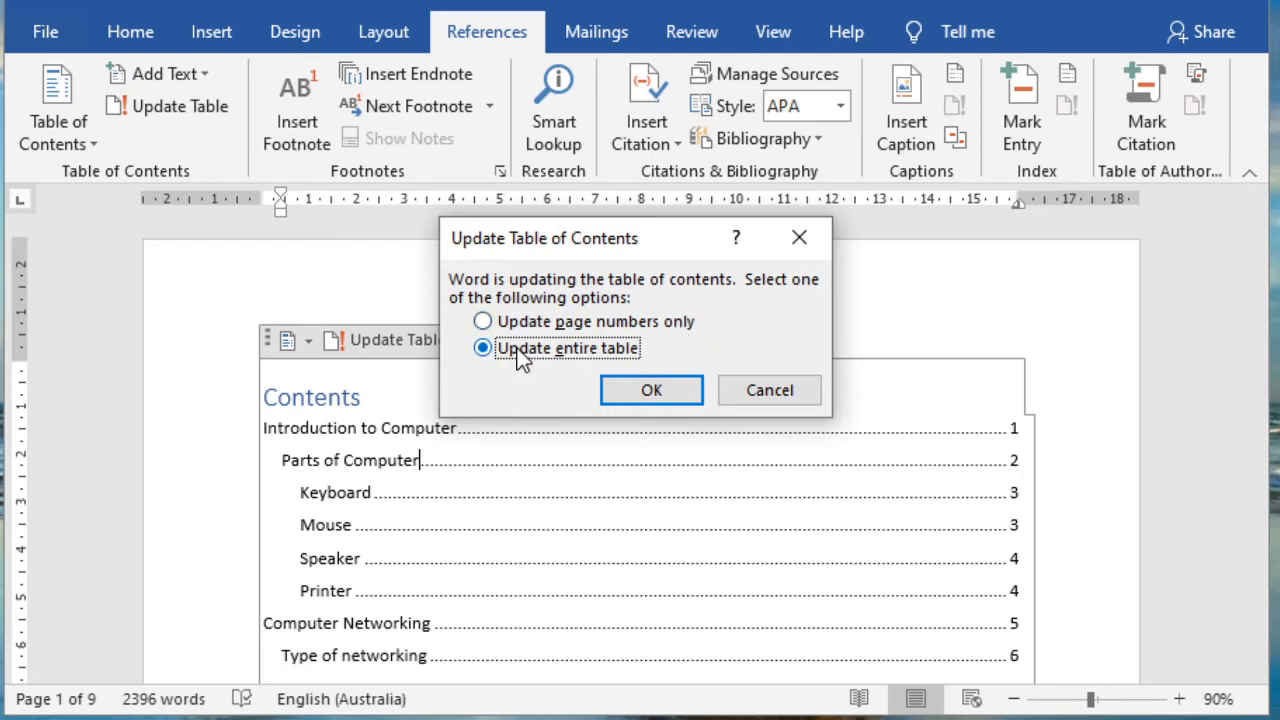
pyautogui.click(650, 389)
# Examine the updated table of contents, checking the "Bar Code Reader" entry and the page numbers.
pyautogui.click(422, 522)
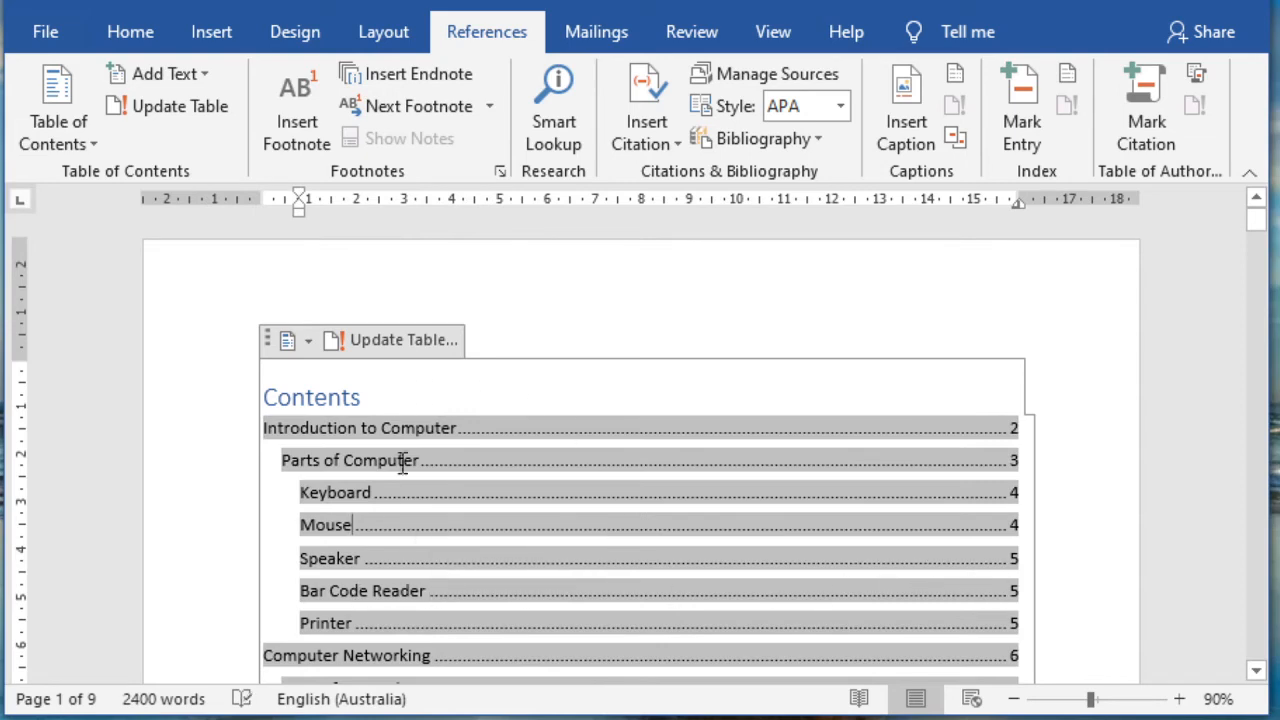
pyautogui.click(558, 487)
pyautogui.scroll(-5, 534, 463)
pyautogui.scroll(3, 534, 463)
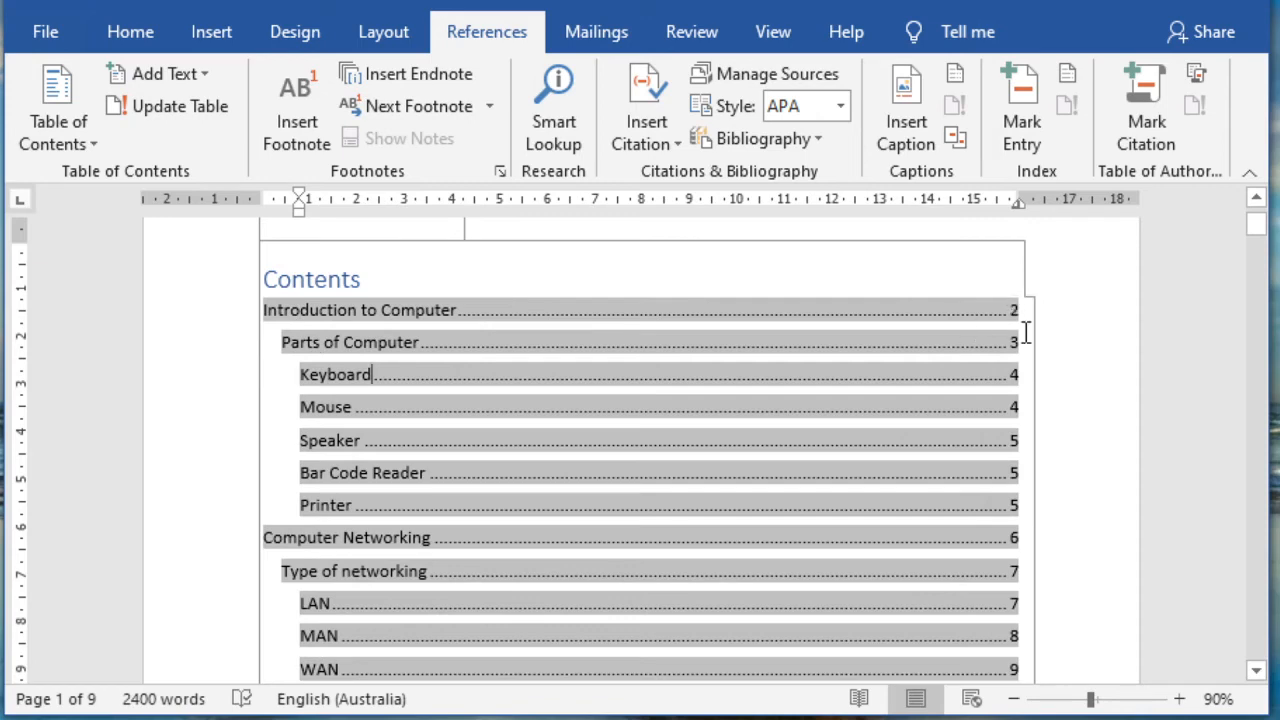
pyautogui.scroll(-10, 777, 543)
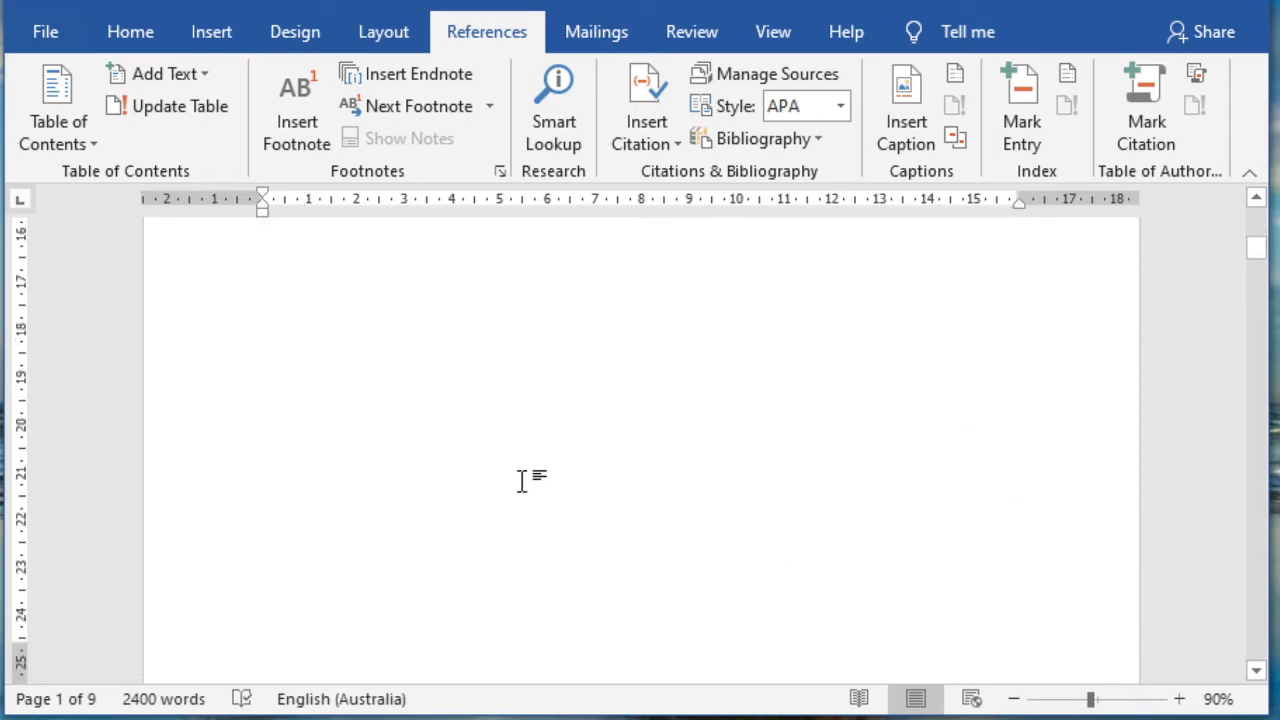
pyautogui.scroll(-3, 600, 490)
pyautogui.scroll(10, 663, 503)
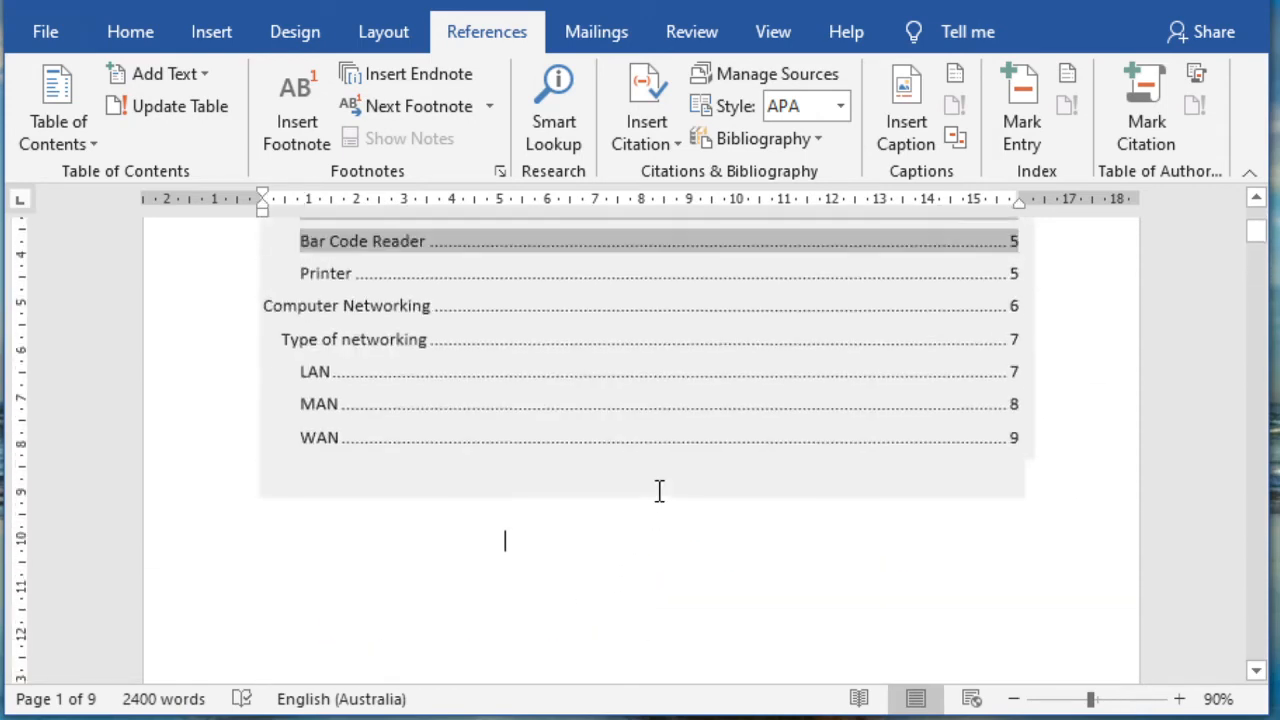
# Delete the "Keyboard" heading on page 4.
pyautogui.scroll(-15, 655, 490)
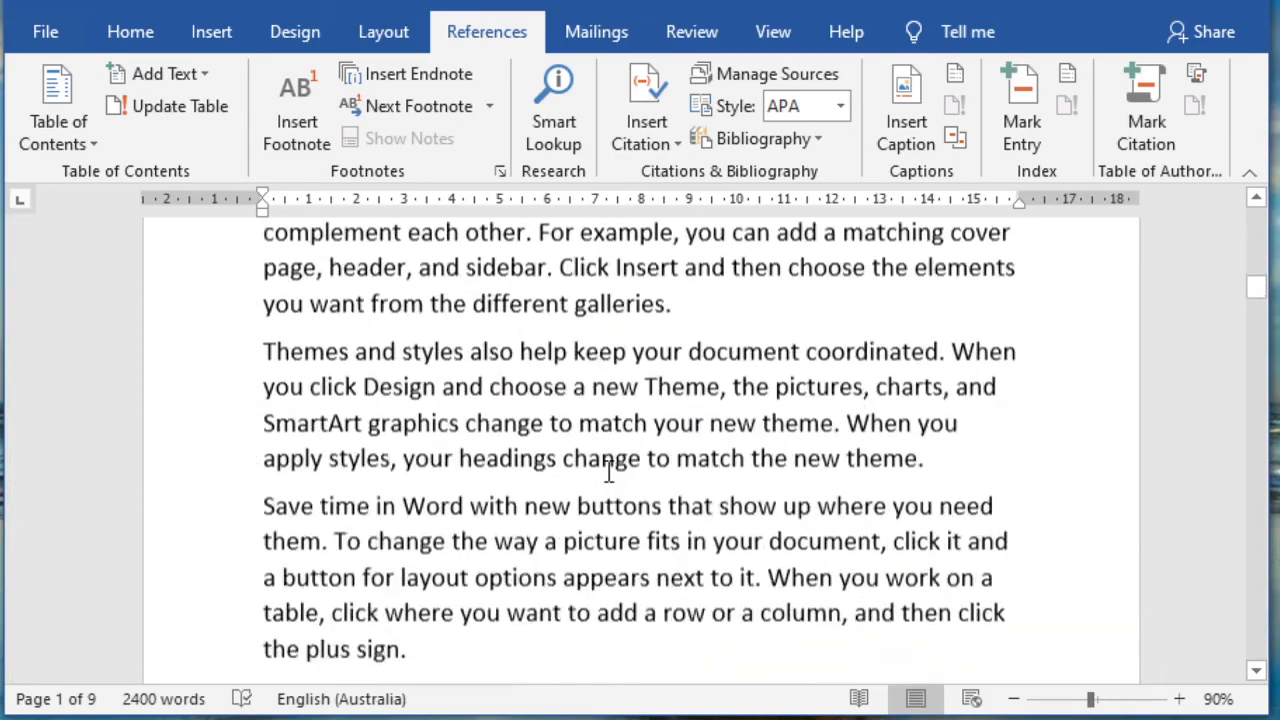
pyautogui.scroll(-10, 602, 467)
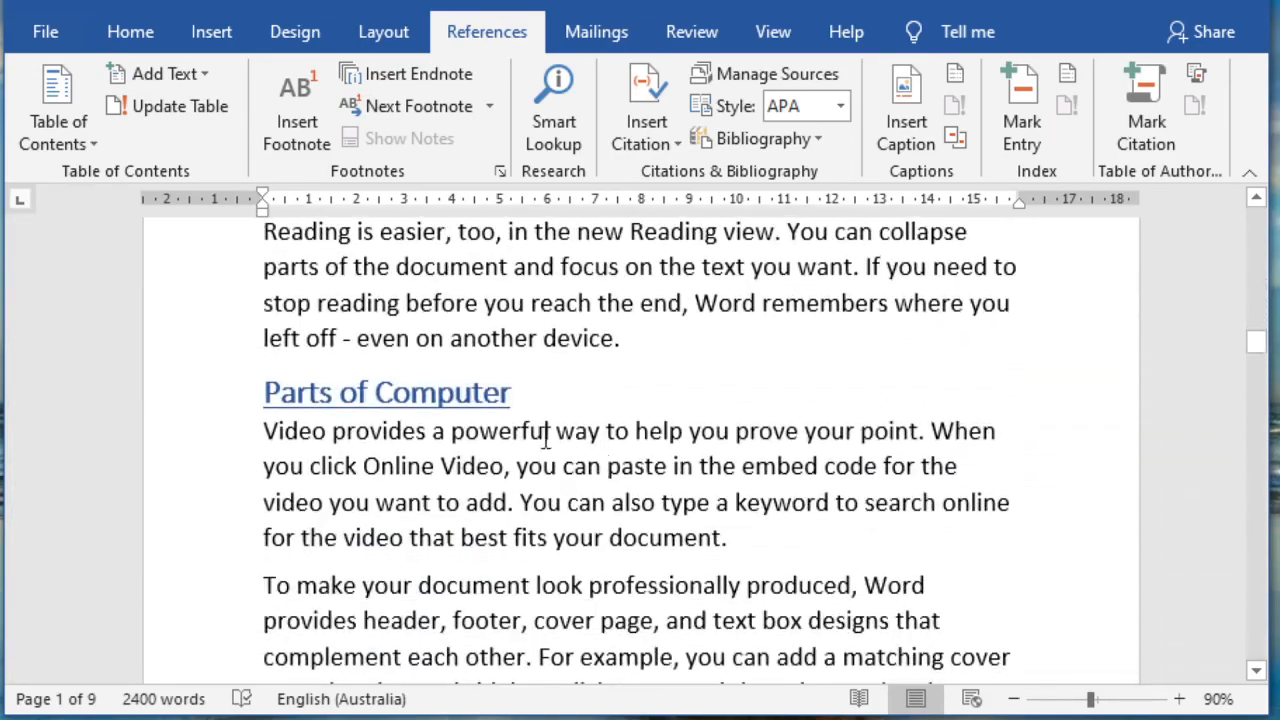
pyautogui.scroll(-8, 552, 432)
pyautogui.scroll(2, 546, 434)
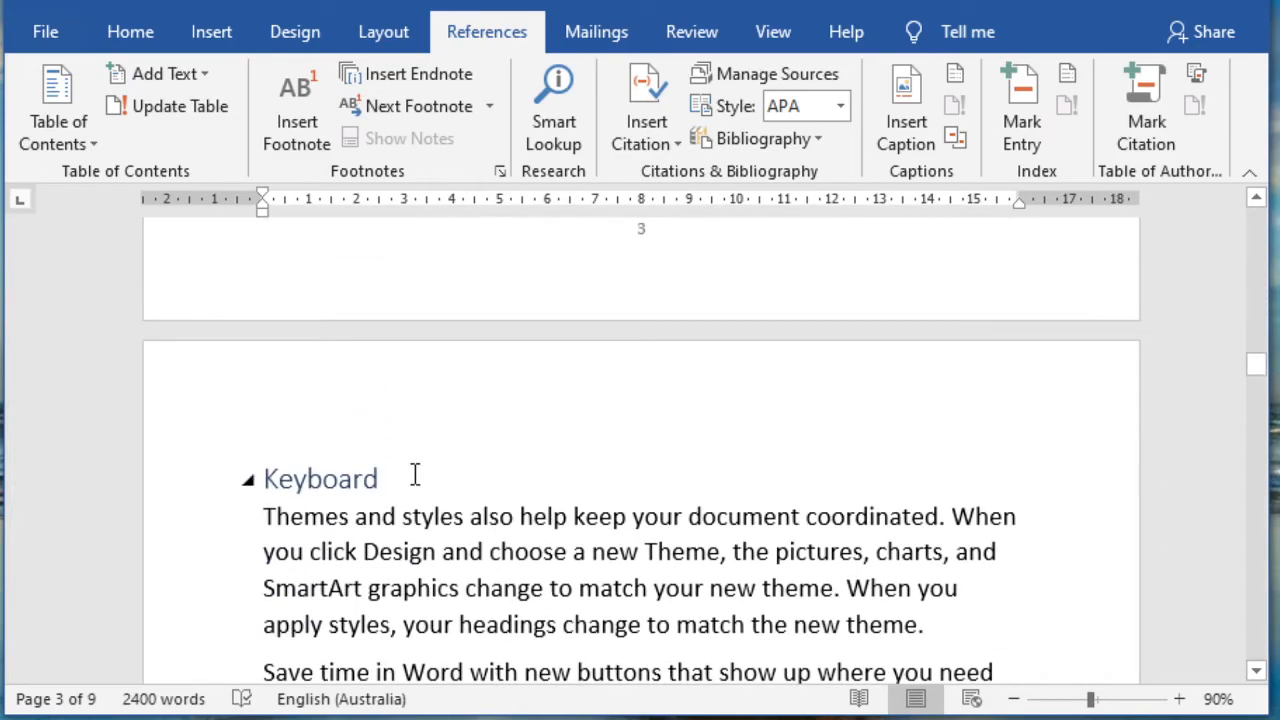
pyautogui.click(412, 478)
pyautogui.click(250, 480)
pyautogui.press('Delete')
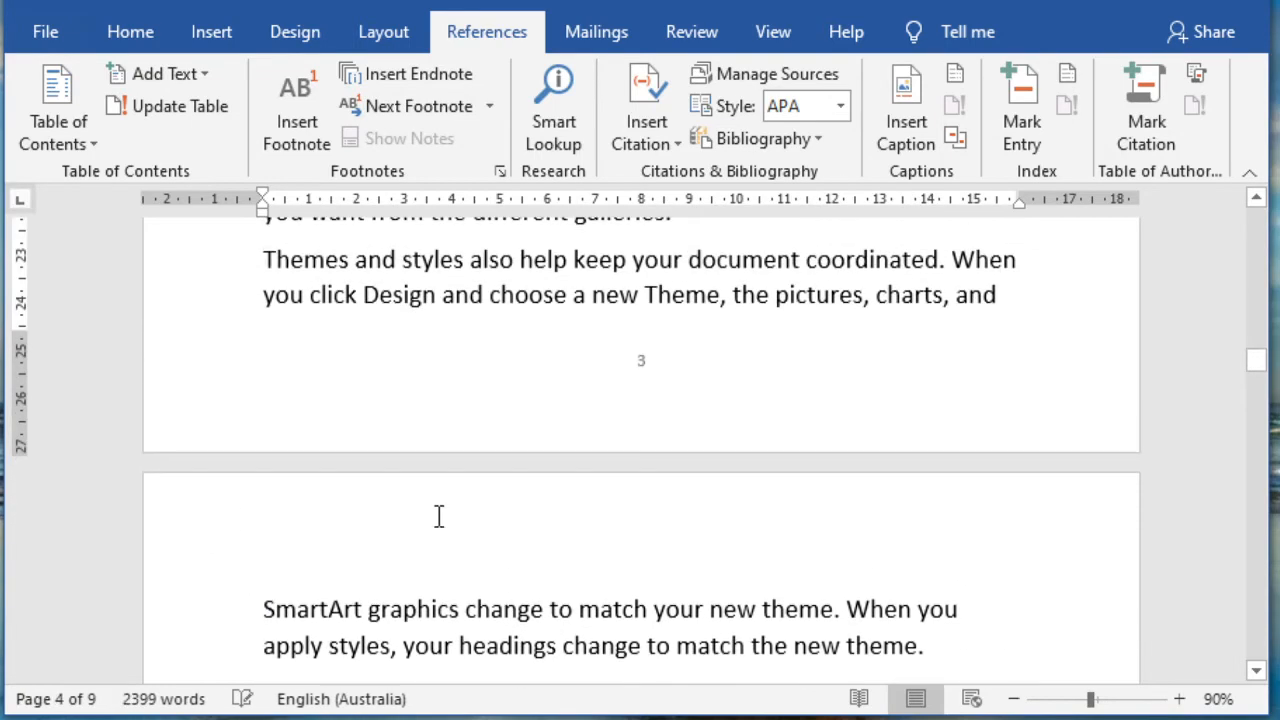
# Refresh the table of contents with the Update entire table option to reflect the removed "Keyboard" heading.
pyautogui.scroll(6, 505, 580)
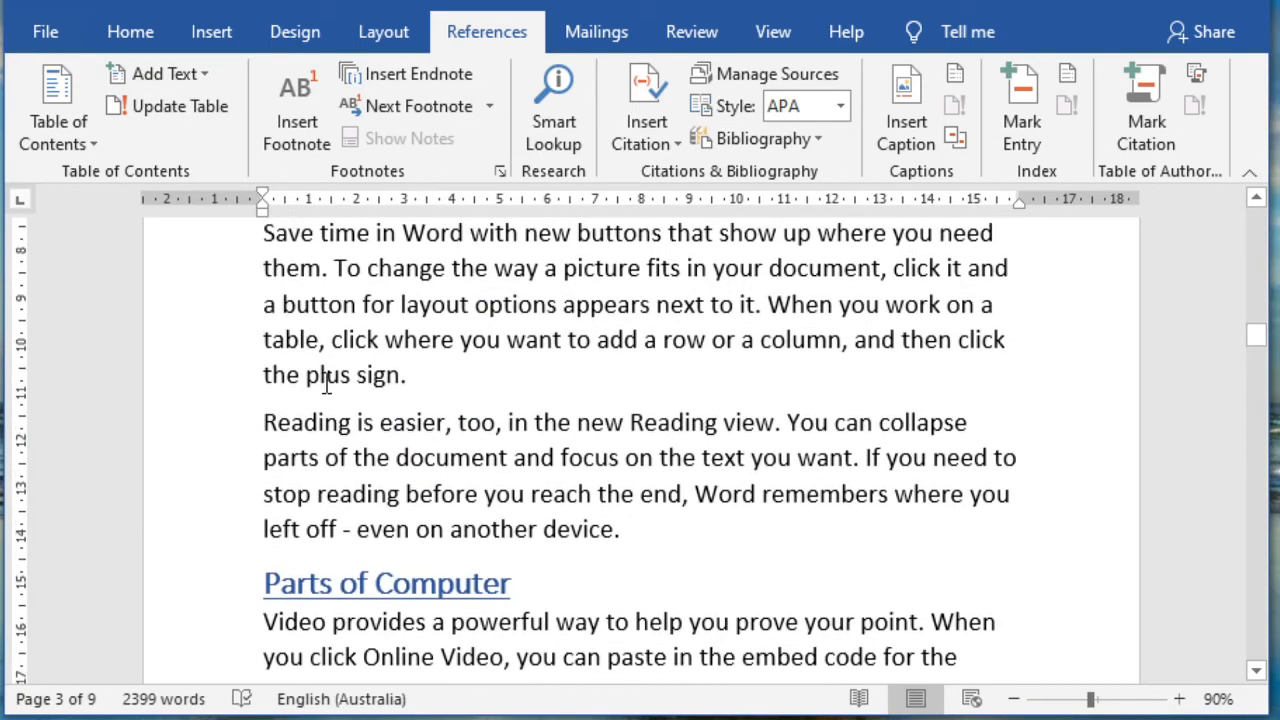
pyautogui.click(163, 110)
pyautogui.scroll(4, 406, 371)
pyautogui.scroll(-3, 414, 371)
pyautogui.scroll(5, 414, 371)
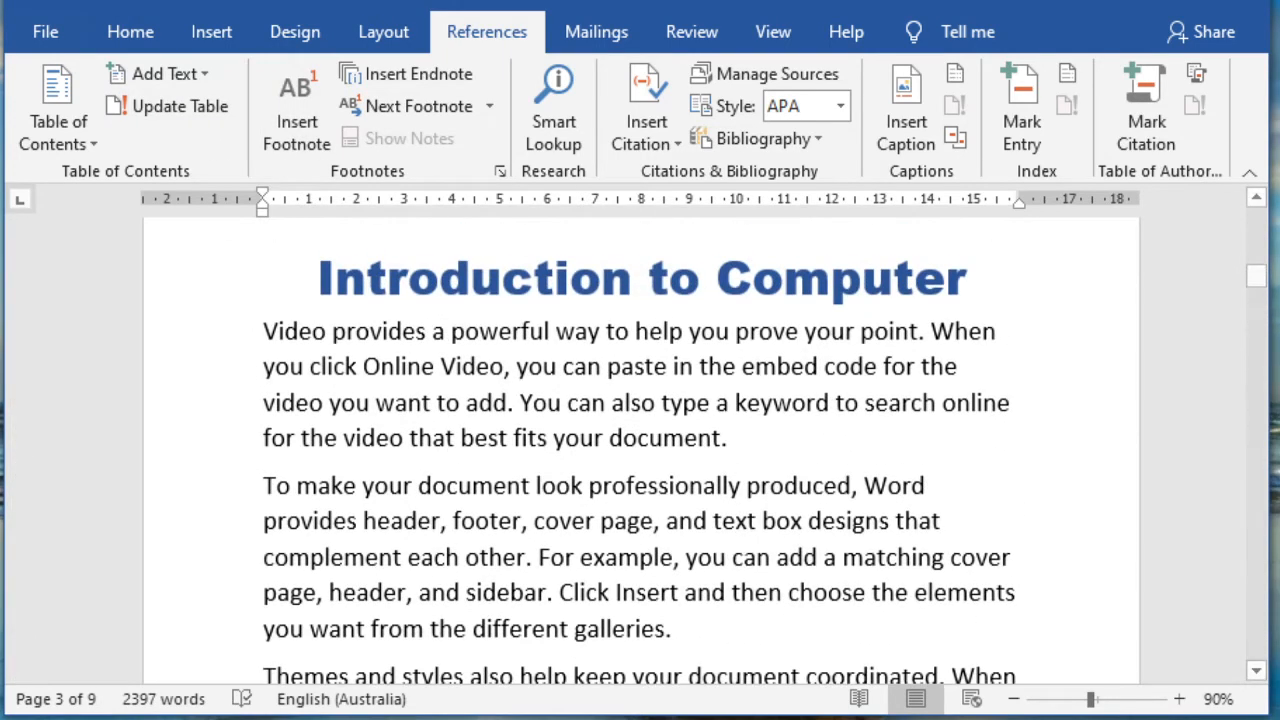
pyautogui.moveTo(1258, 277); pyautogui.dragTo(1258, 203)
pyautogui.click(703, 520)
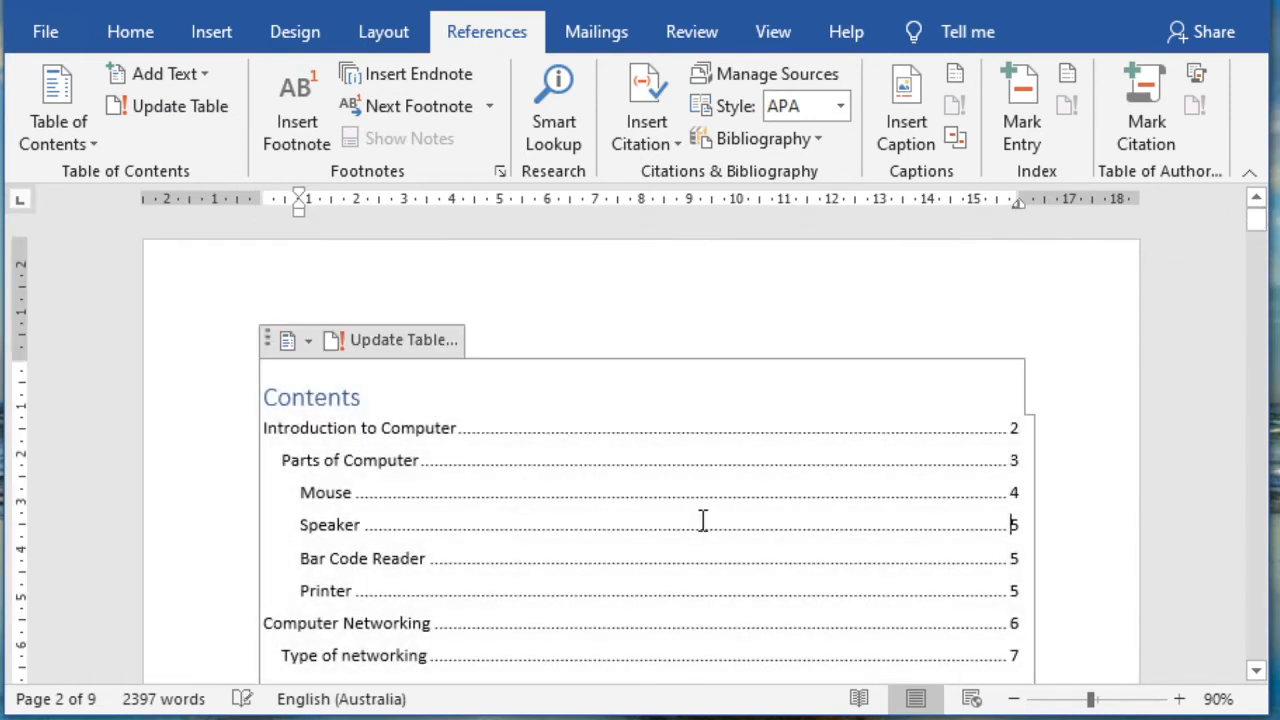
pyautogui.click(164, 110)
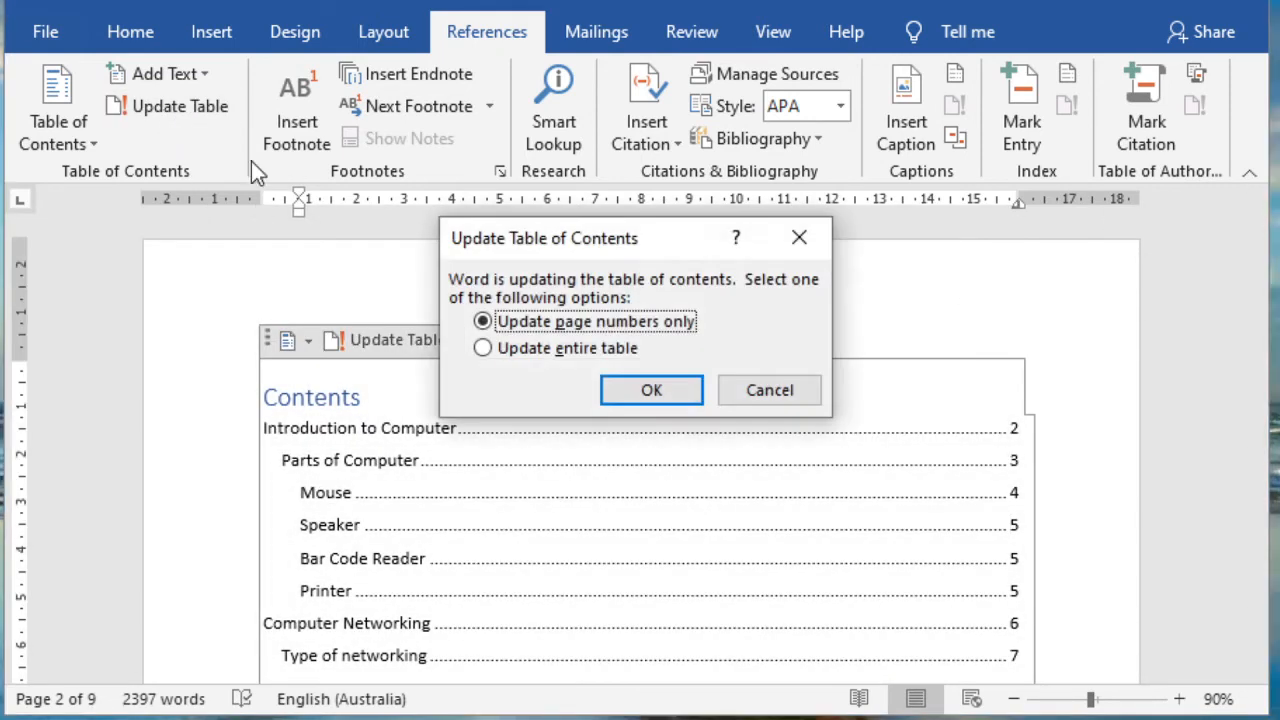
pyautogui.click(552, 349)
pyautogui.click(668, 392)
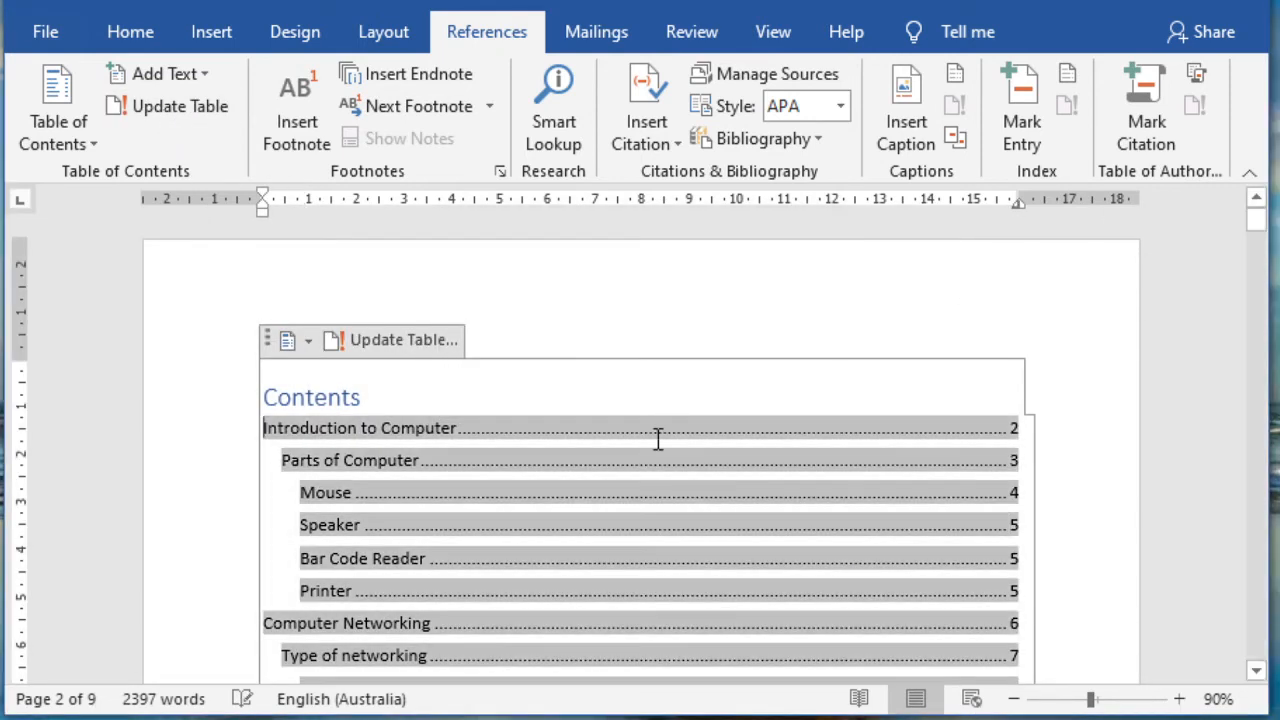
# Examine the refreshed table of contents entries and page numbers from "Introduction to Computer" down to "WAN".
pyautogui.click(250, 527)
pyautogui.click(427, 558)
pyautogui.scroll(-5, 529, 570)
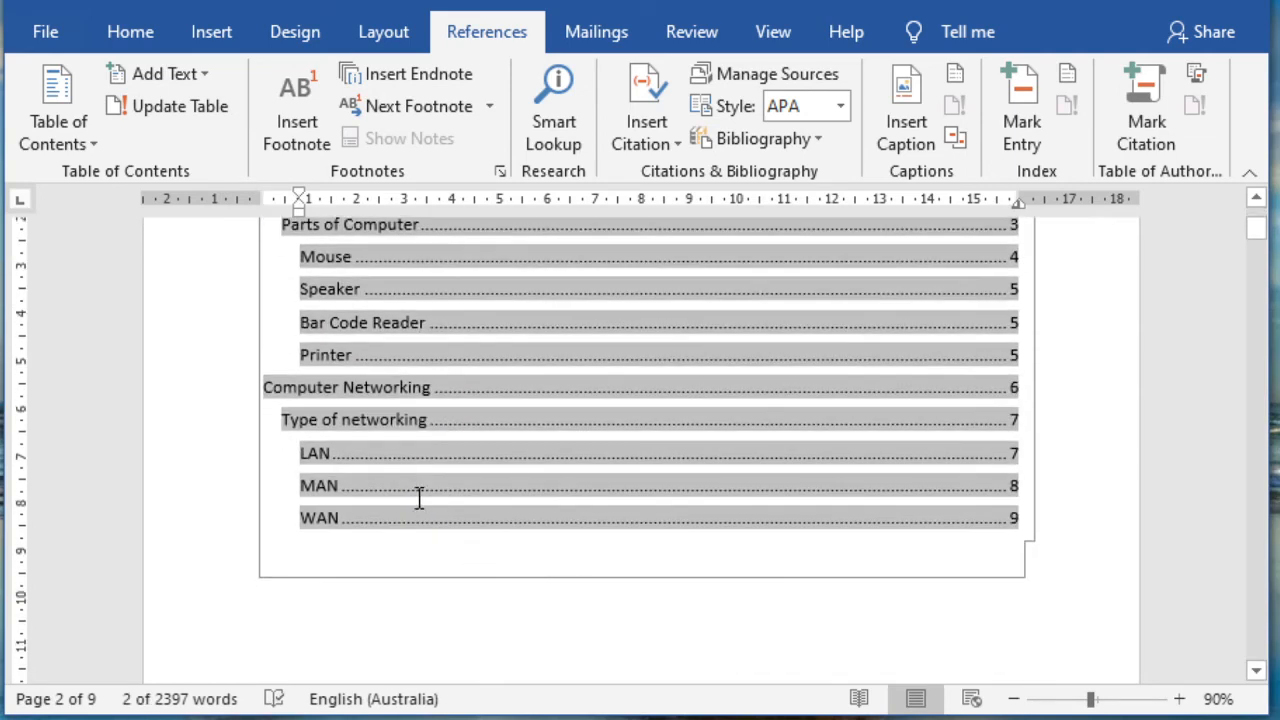
pyautogui.click(397, 453)
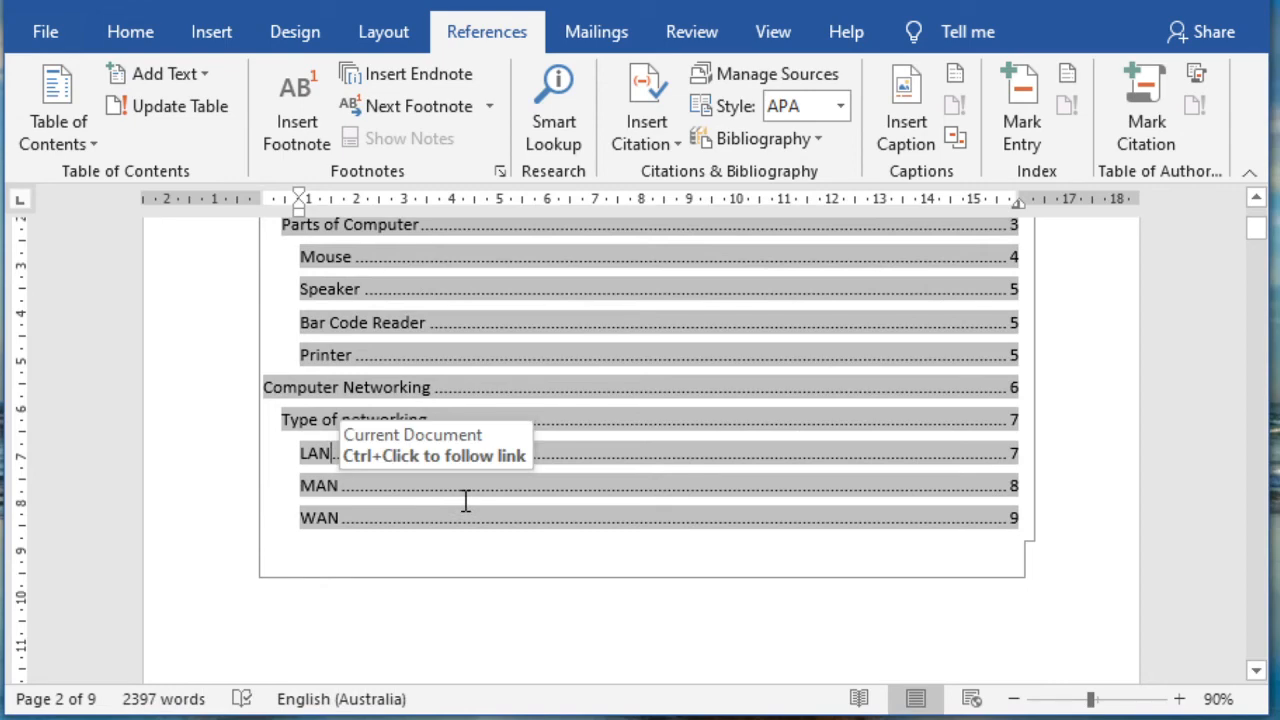
pyautogui.click(578, 641)
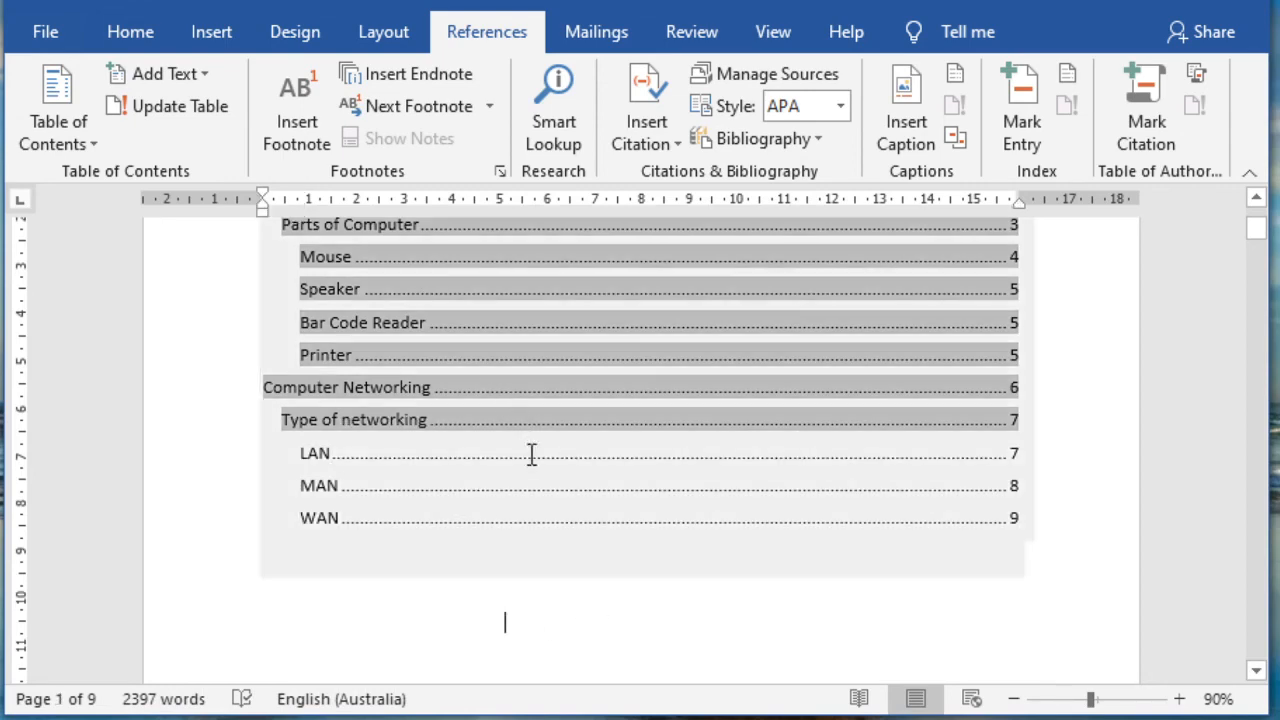
pyautogui.scroll(5, 880, 459)
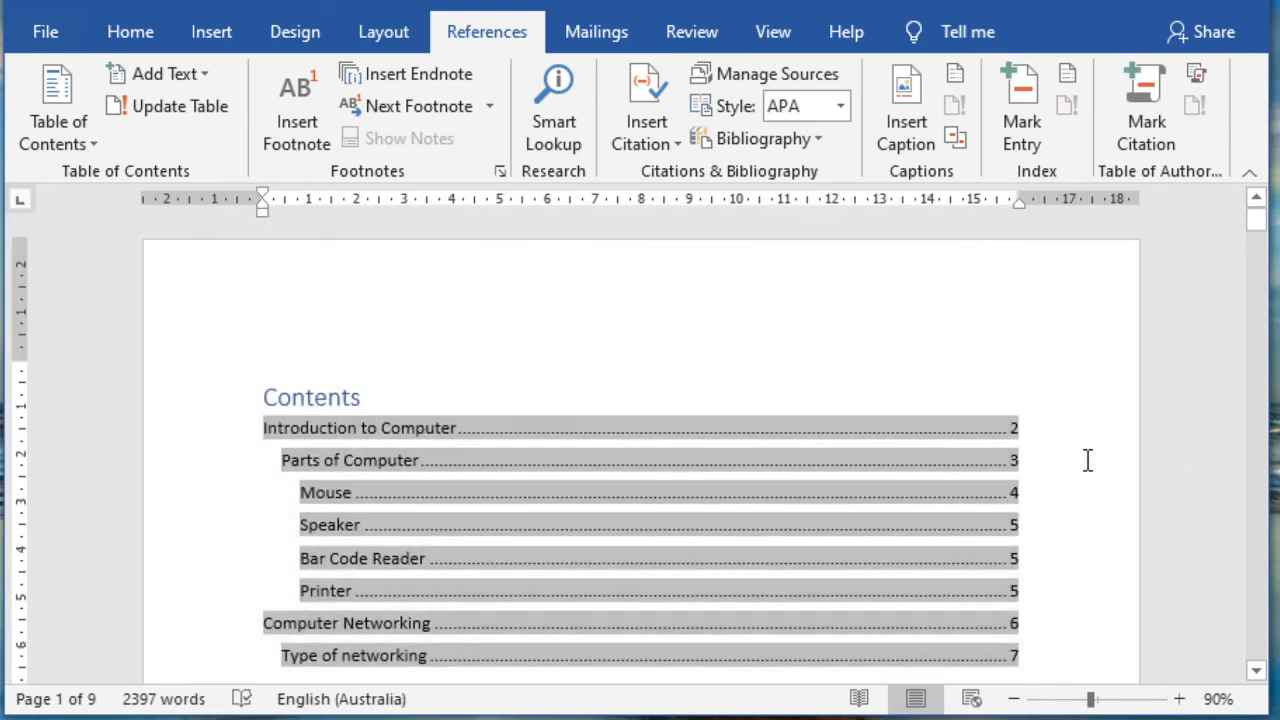
pyautogui.click(1086, 460)
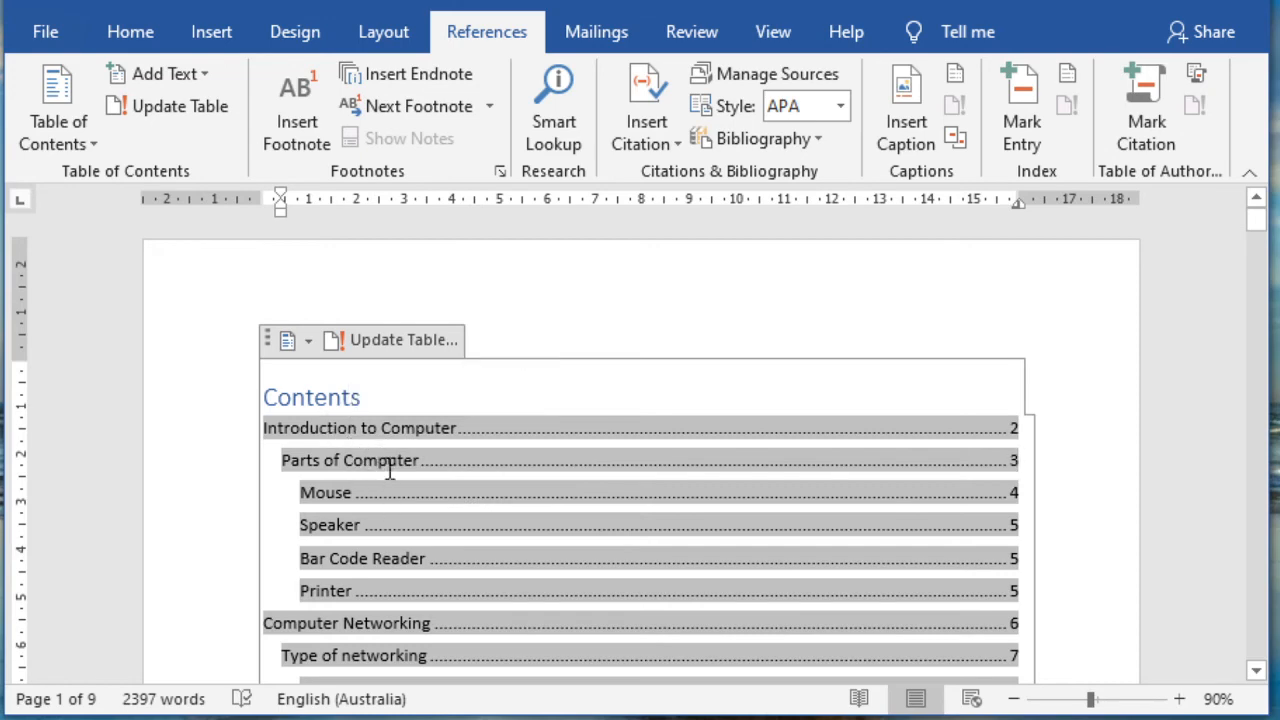
pyautogui.scroll(-10, 569, 522)
pyautogui.scroll(8, 569, 520)
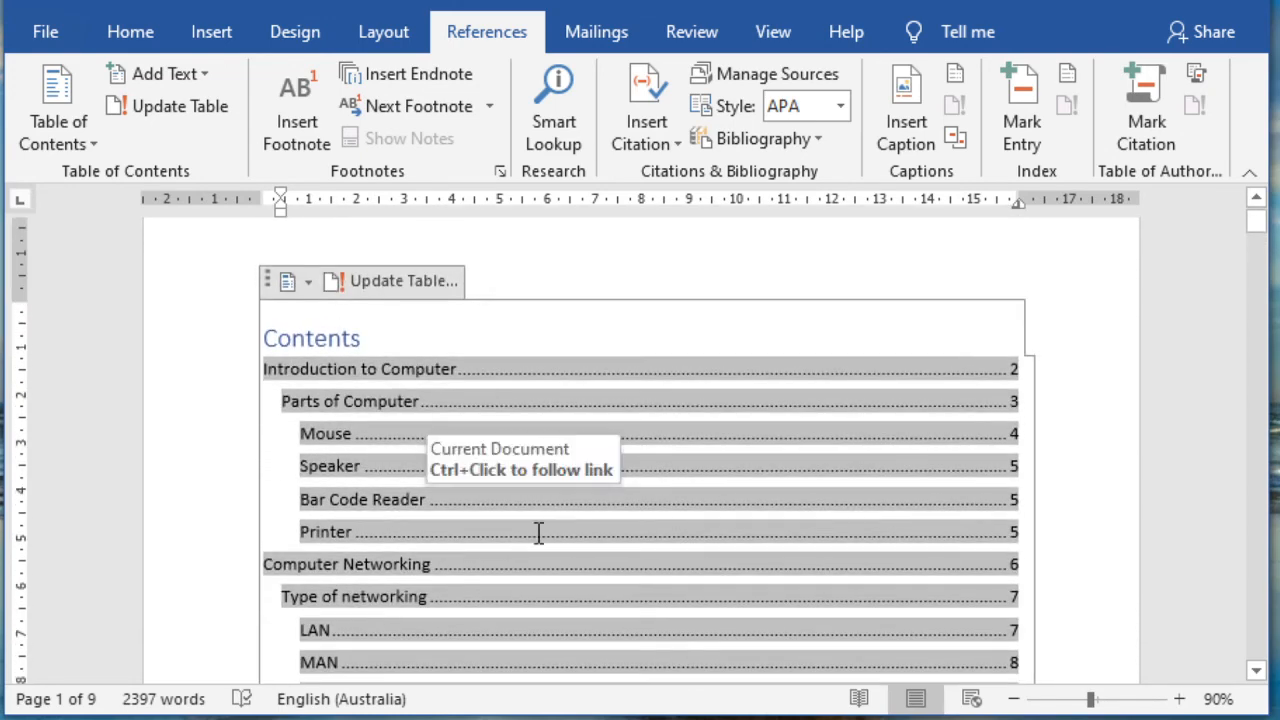
pyautogui.scroll(-1, 386, 563)
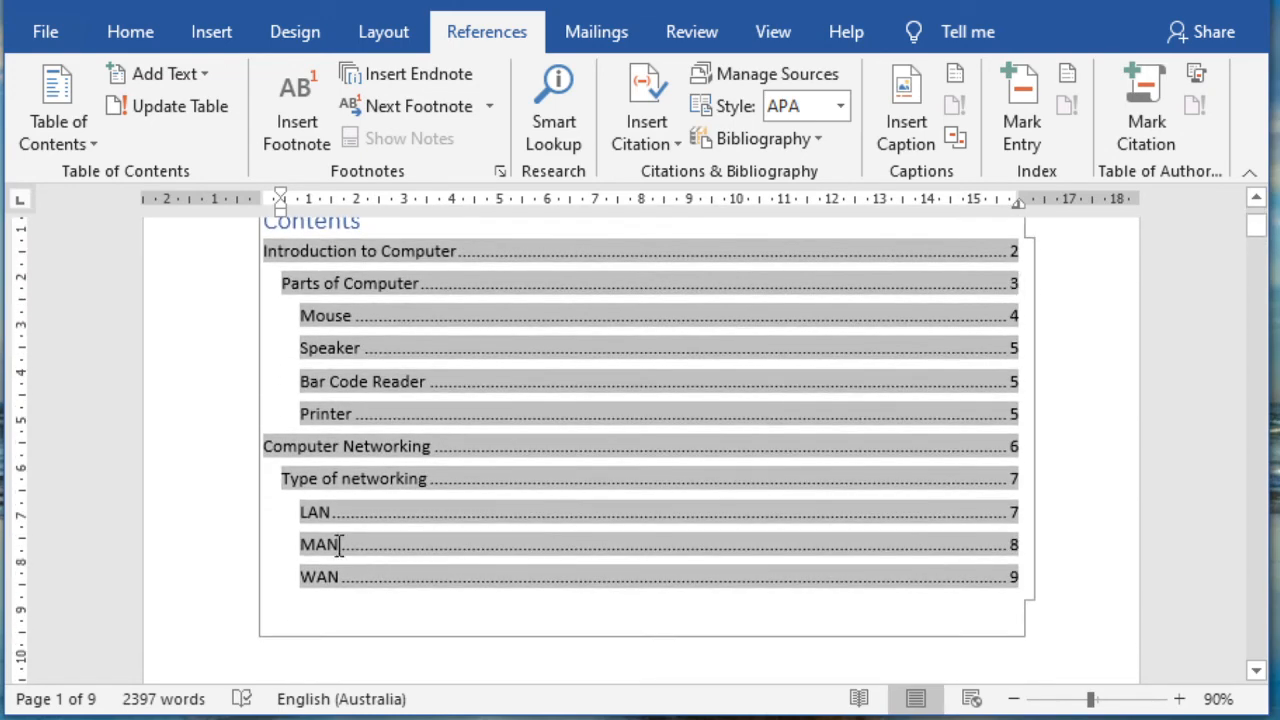
# Follow the "Printer" link in the table of contents and look over the paragraph under that heading.
pyautogui.keyDown('ctrl'); pyautogui.click(330, 417); pyautogui.keyUp('ctrl')
pyautogui.keyDown('ctrl'); pyautogui.click(330, 417); pyautogui.keyUp('ctrl')
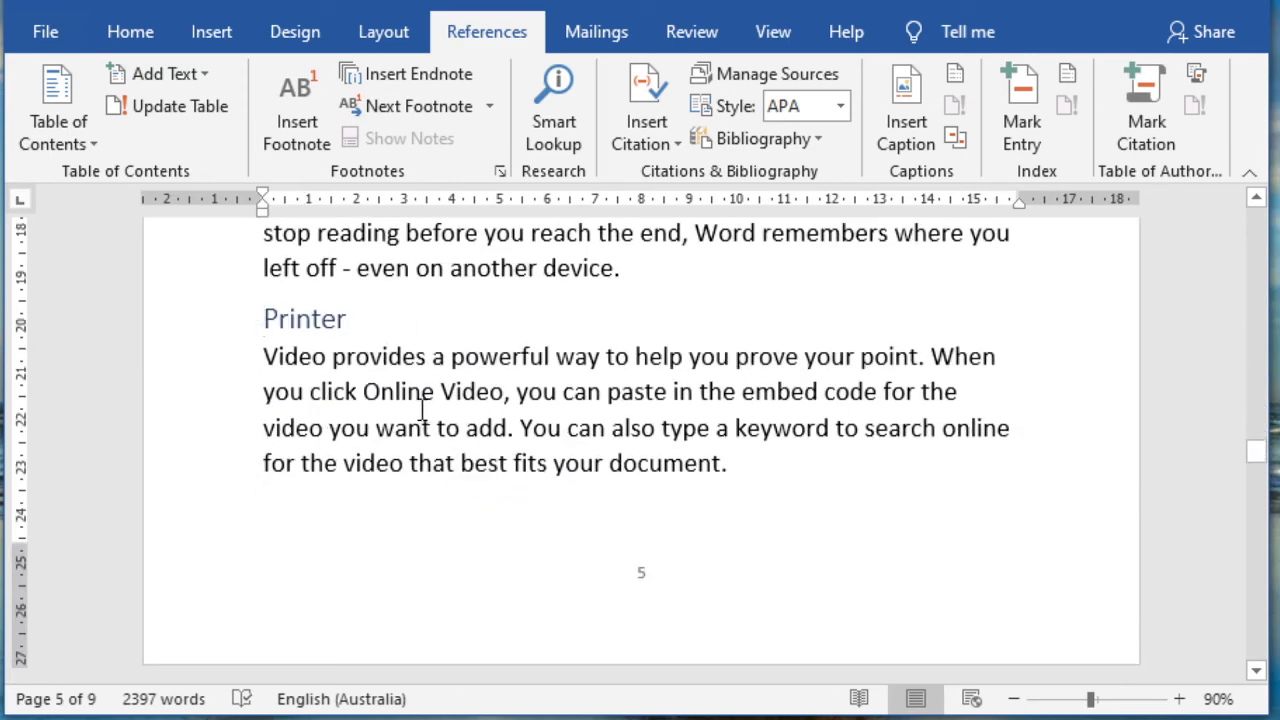
pyautogui.moveTo(497, 378); pyautogui.dragTo(737, 471)
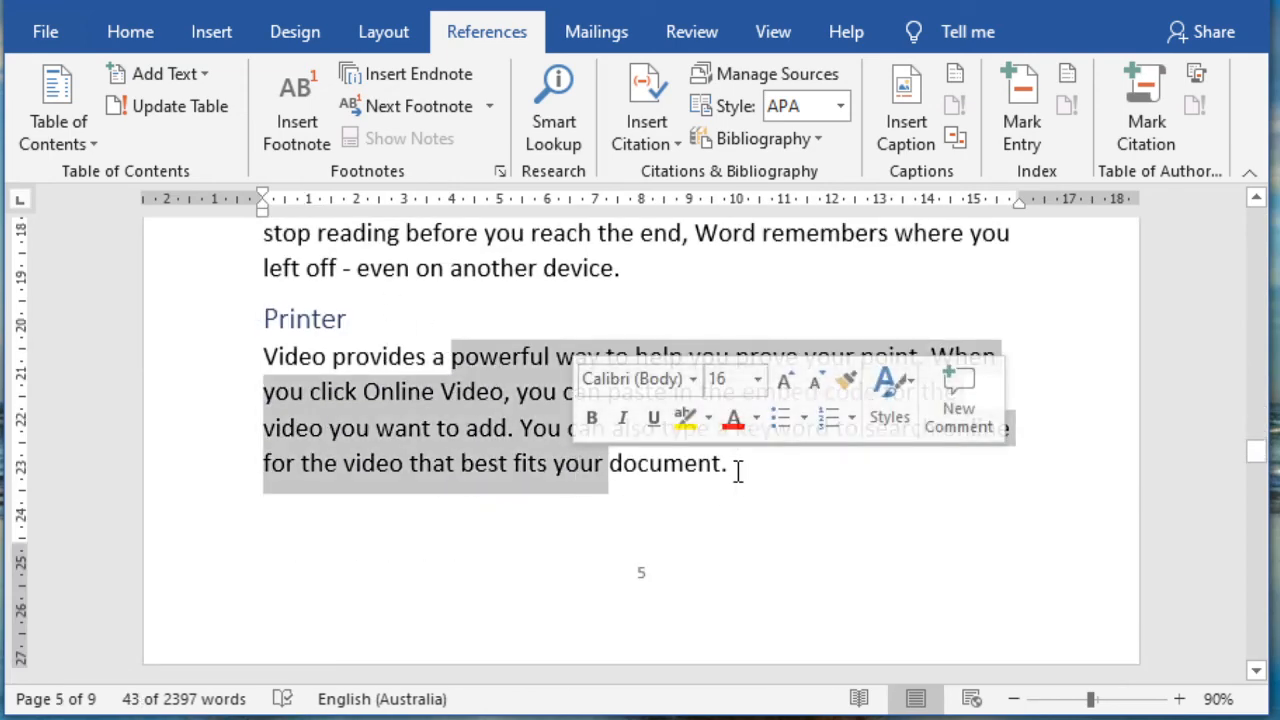
pyautogui.click(737, 471)
pyautogui.scroll(2, 737, 471)
# Return to the table of contents on page 1 and select the "Mouse" entry.
pyautogui.moveTo(1259, 450); pyautogui.dragTo(1251, 217)
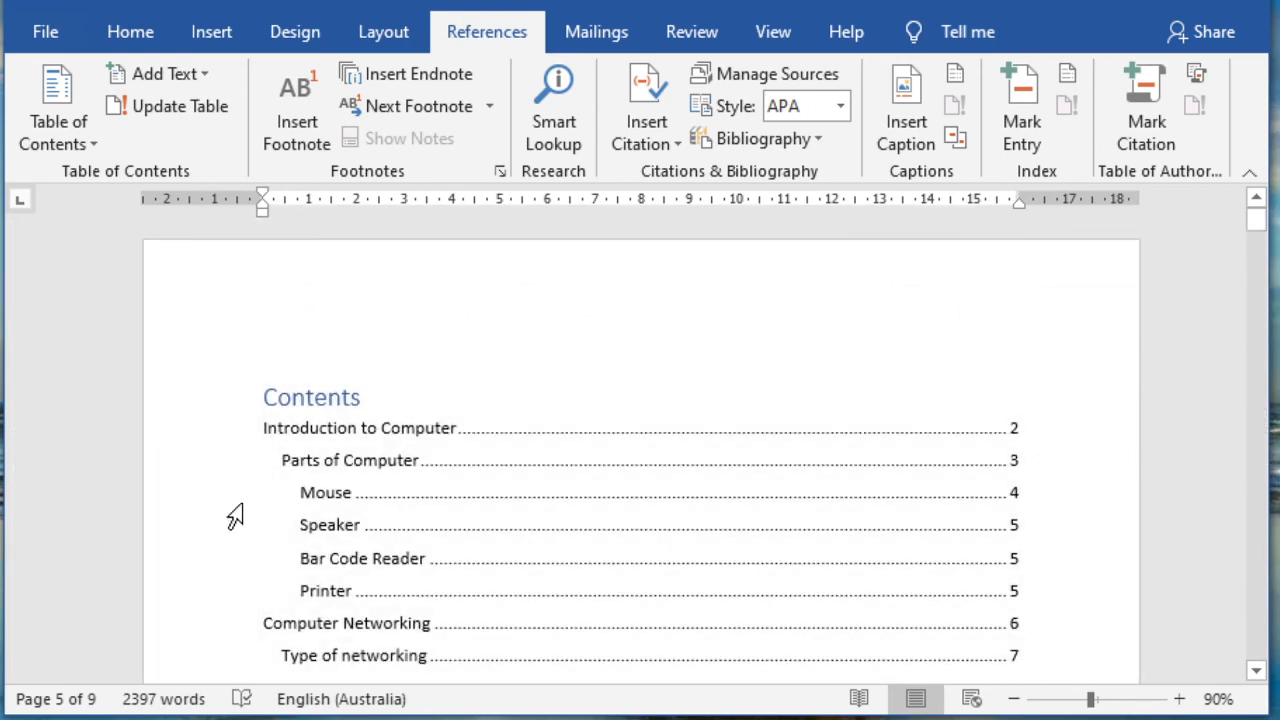
pyautogui.click(229, 503)
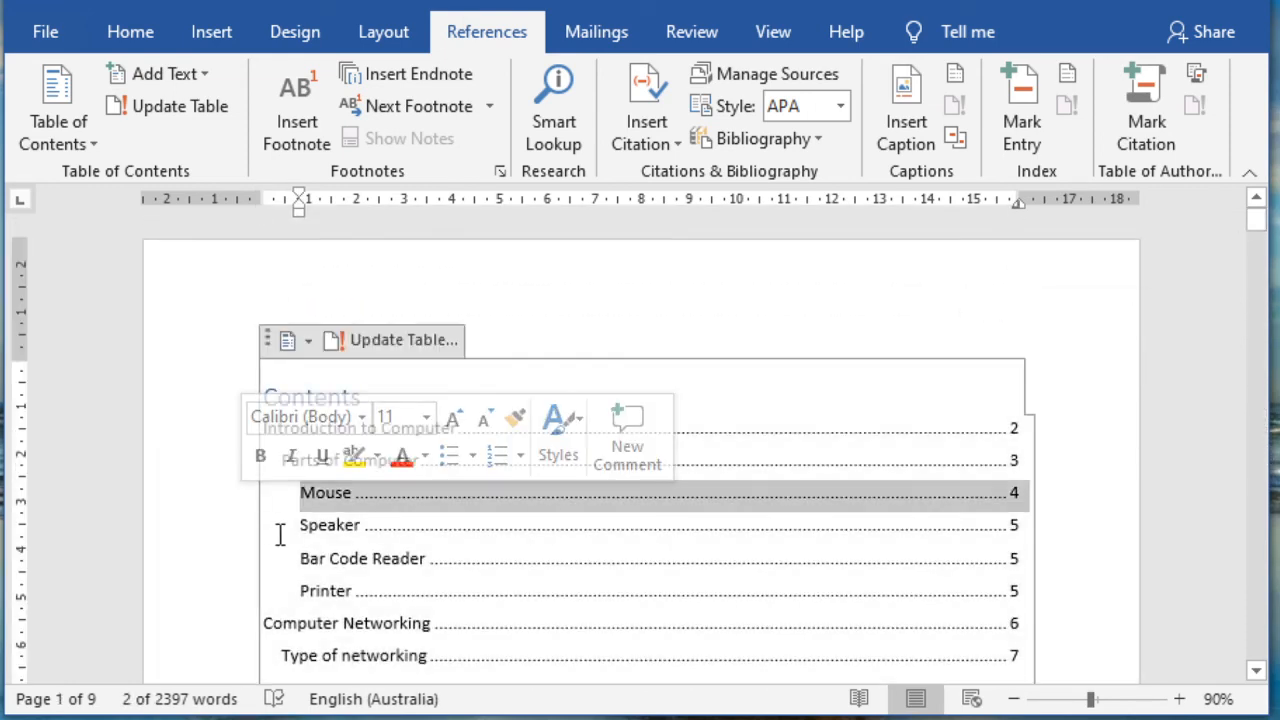